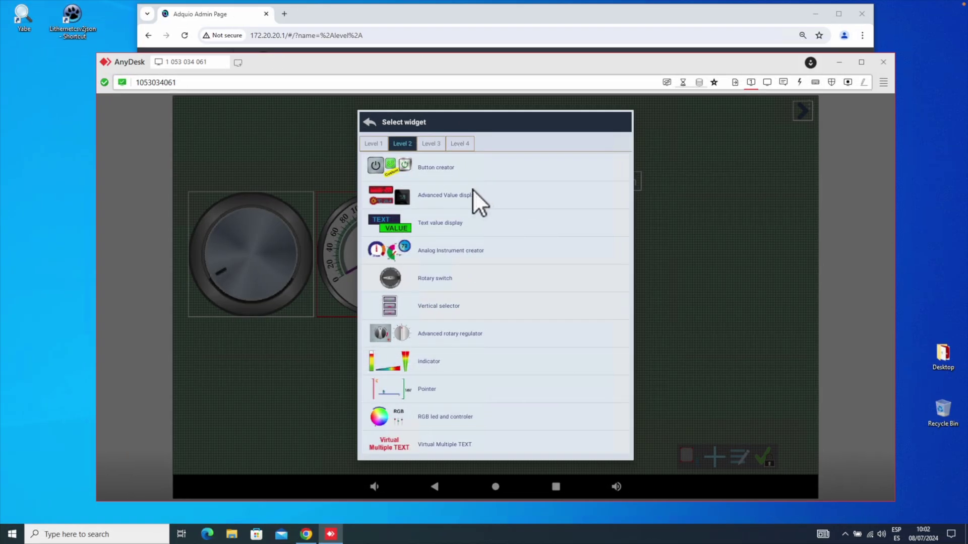
Pick Button creator to start a new custom button widget.
left_click(424, 165)
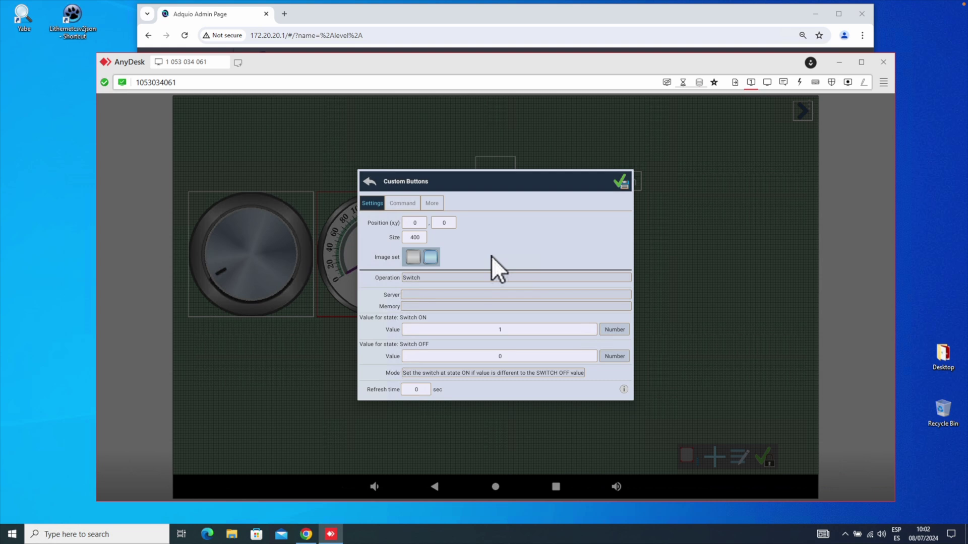
Browse the button image sets, try Load custom and Create new, then return to the image-set gallery.
left_click(426, 257)
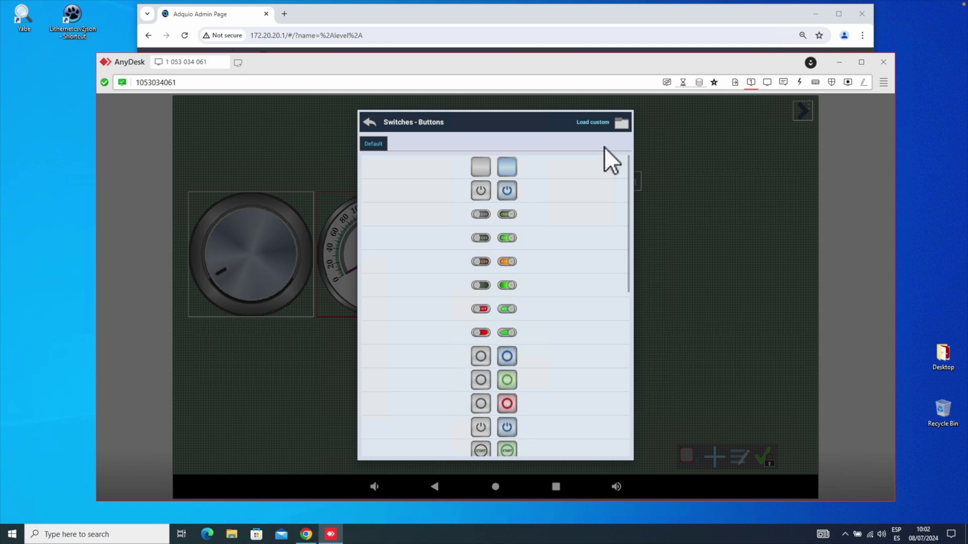
left_click(622, 124)
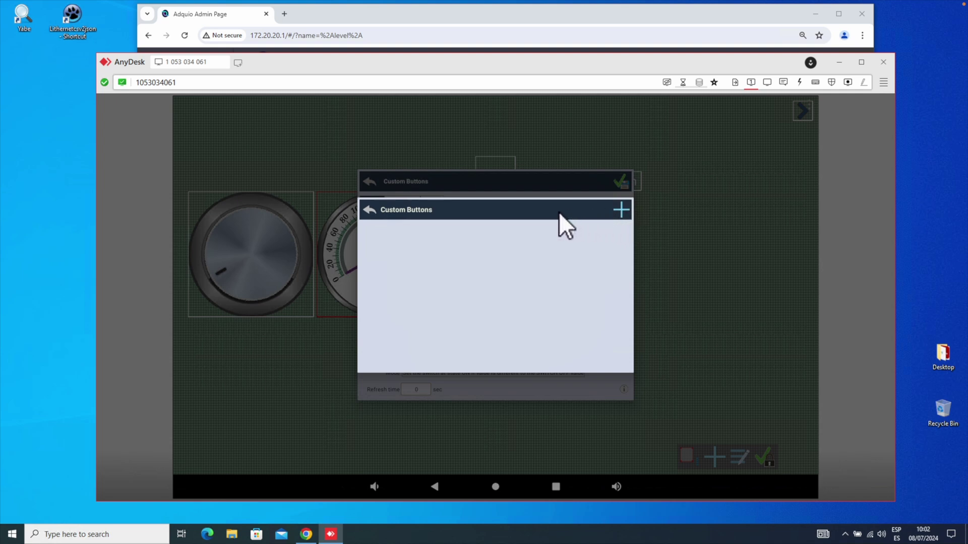
left_click(621, 209)
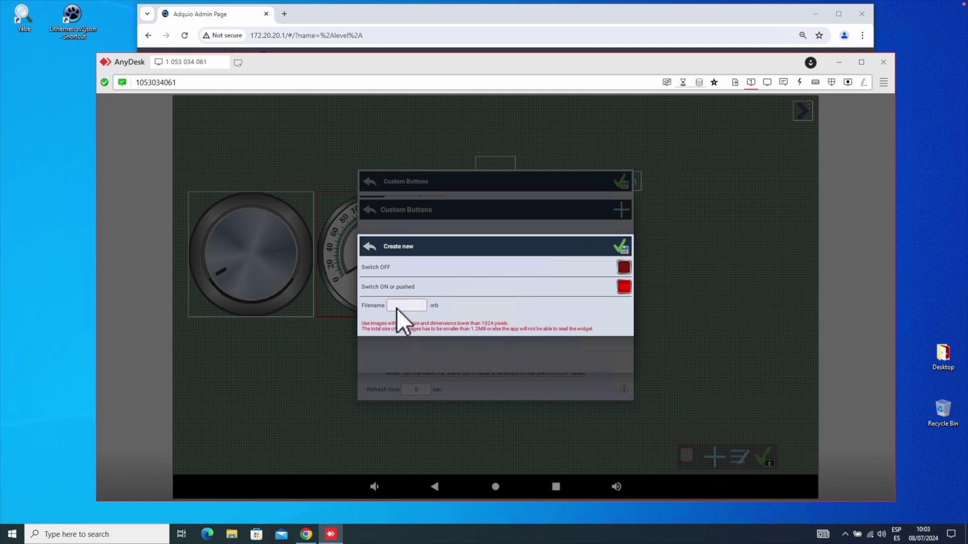
left_click(369, 247)
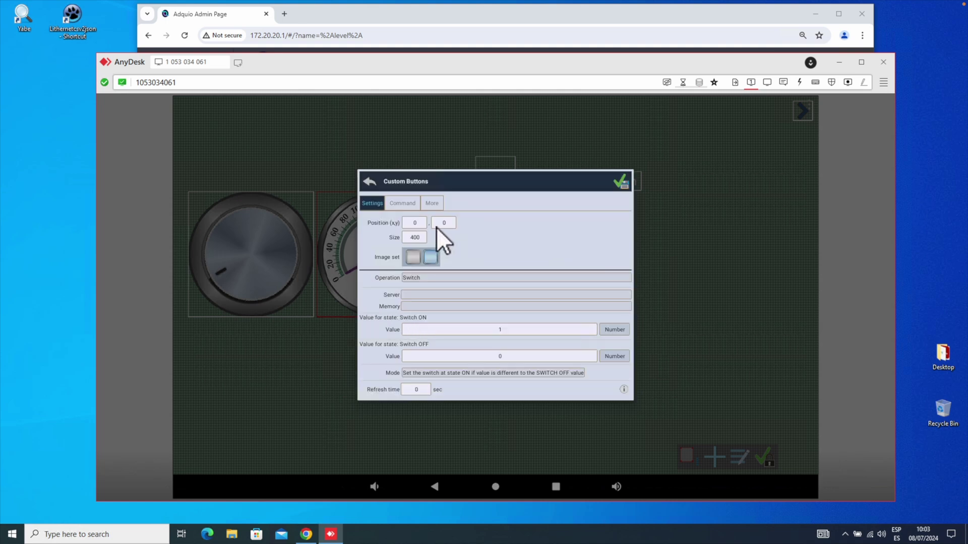
left_click(430, 257)
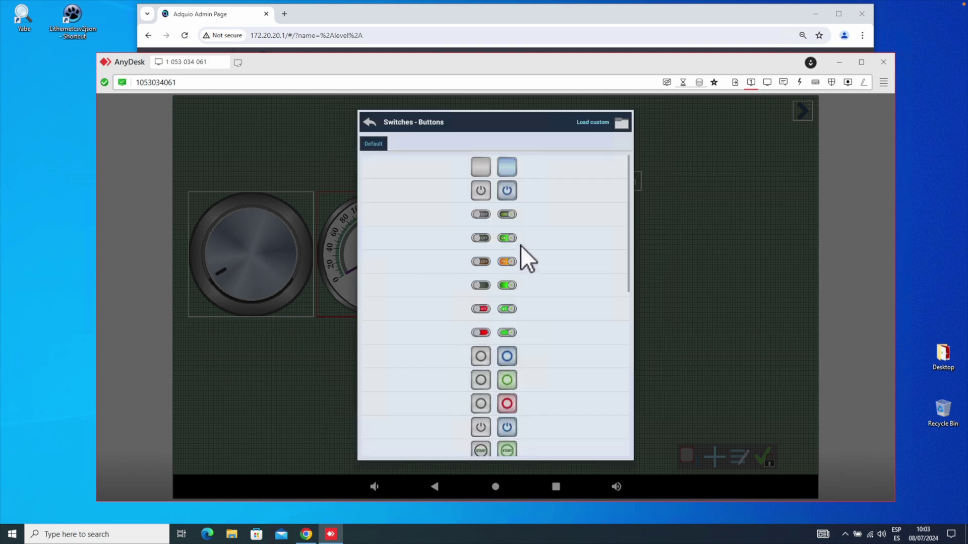
Keep the grey-and-blue image set and set the button's Operation to Custom button.
scroll(521, 253, "down", 1)
scroll(521, 253, "up", 1)
left_click(368, 123)
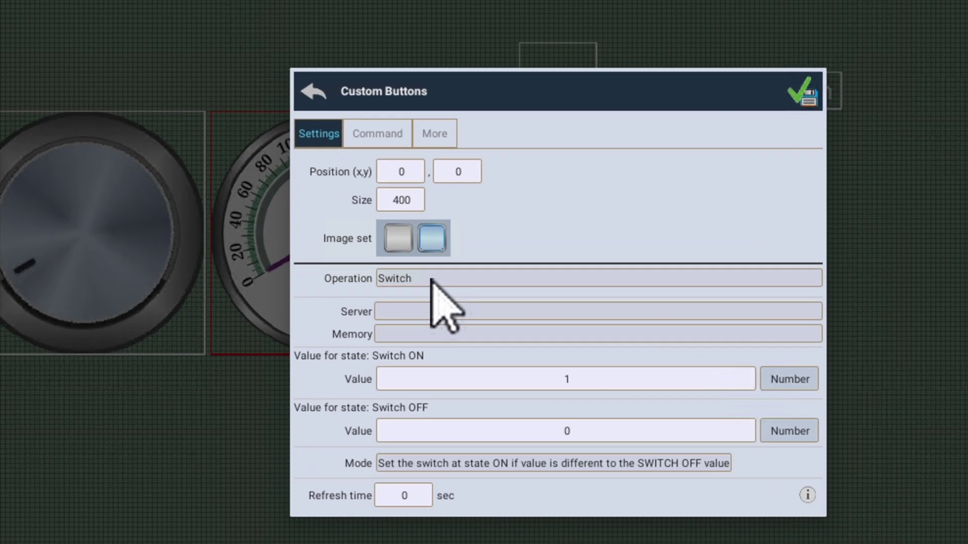
left_click(432, 279)
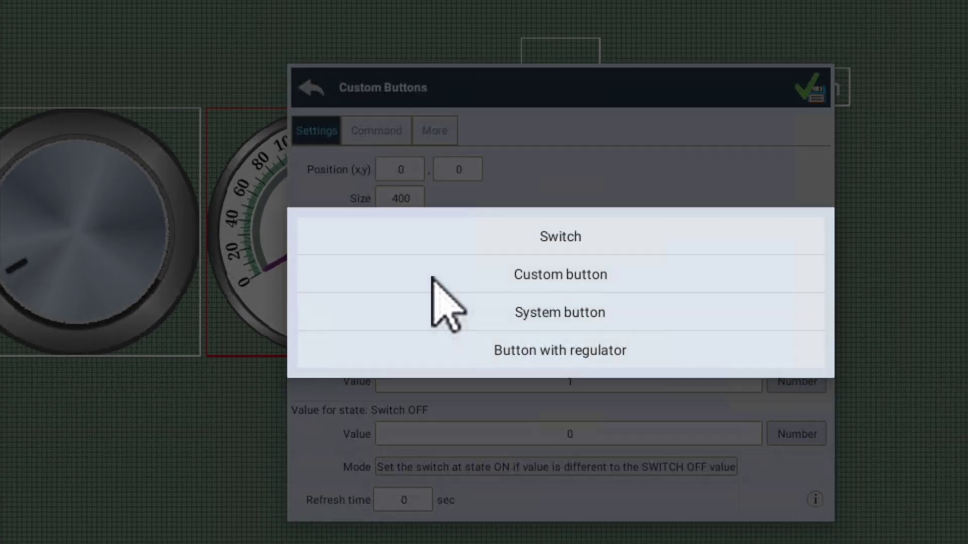
left_click(541, 276)
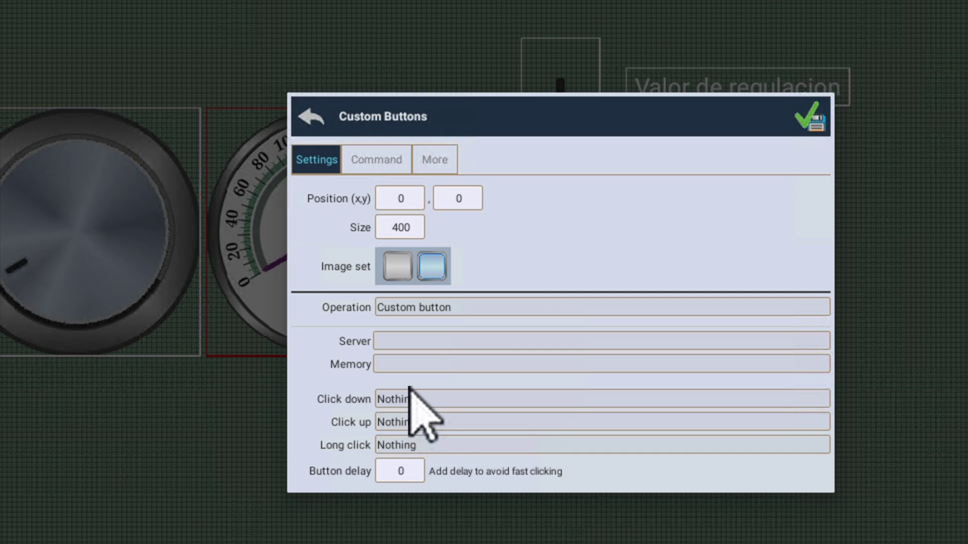
Link the button to Adquio Lite at register address 1 with the Adquio unit ID 1.
left_click(418, 341)
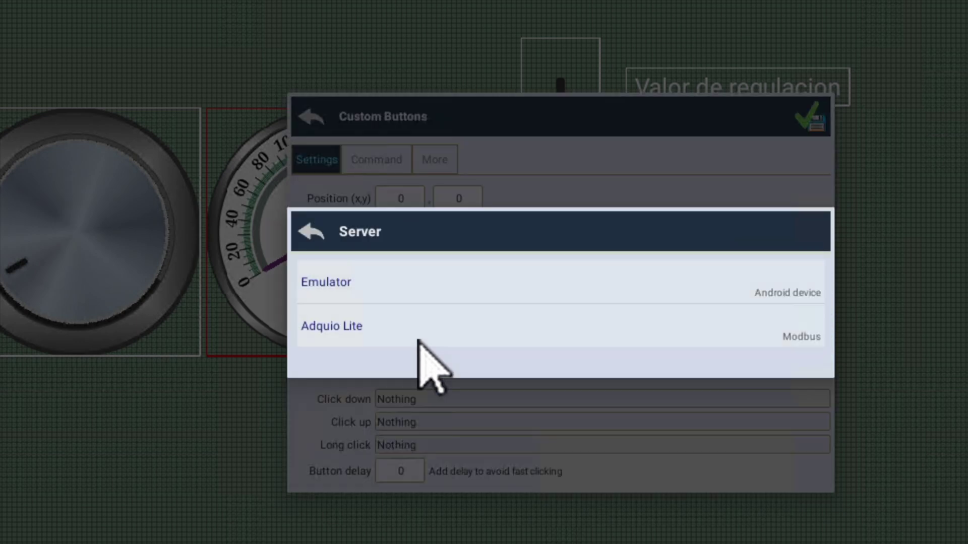
left_click(322, 325)
left_click(405, 364)
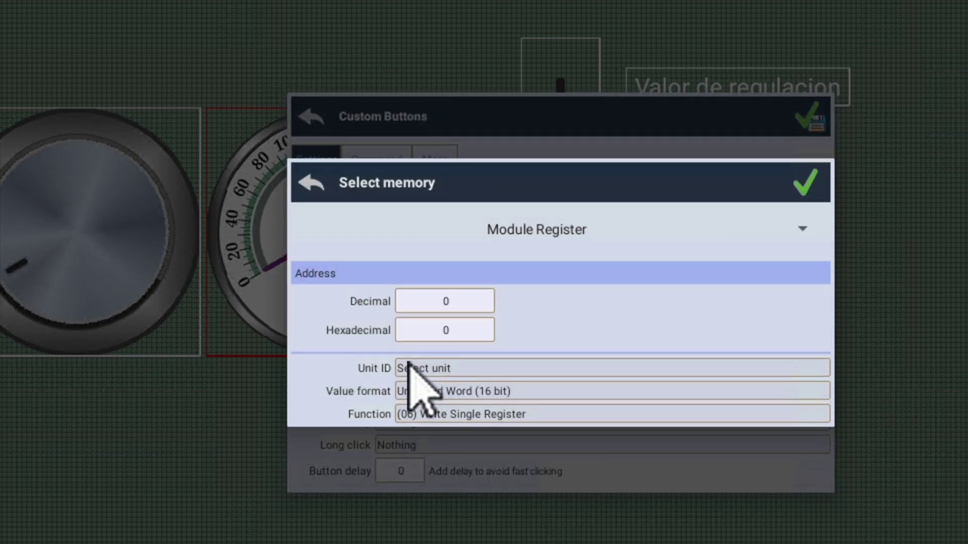
left_click(456, 297)
type("1")
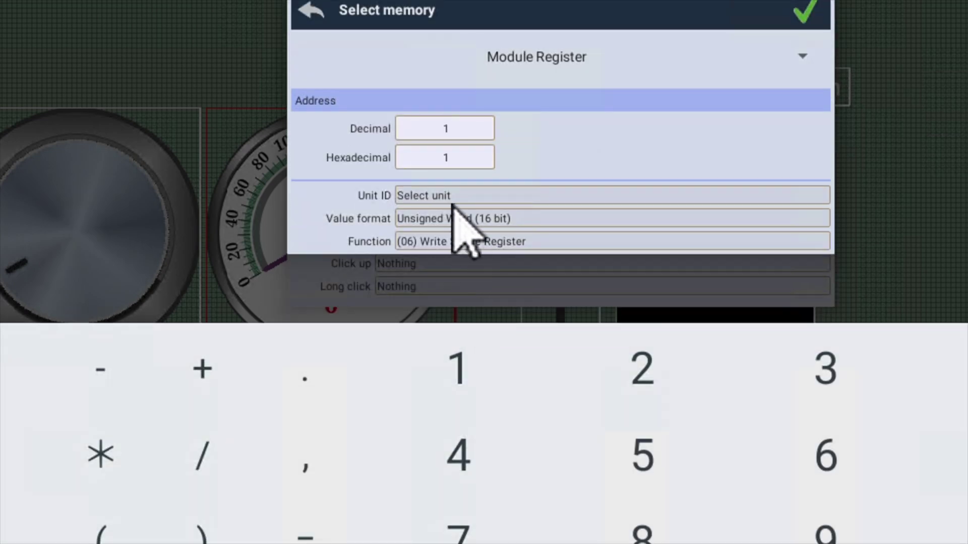
left_click(456, 197)
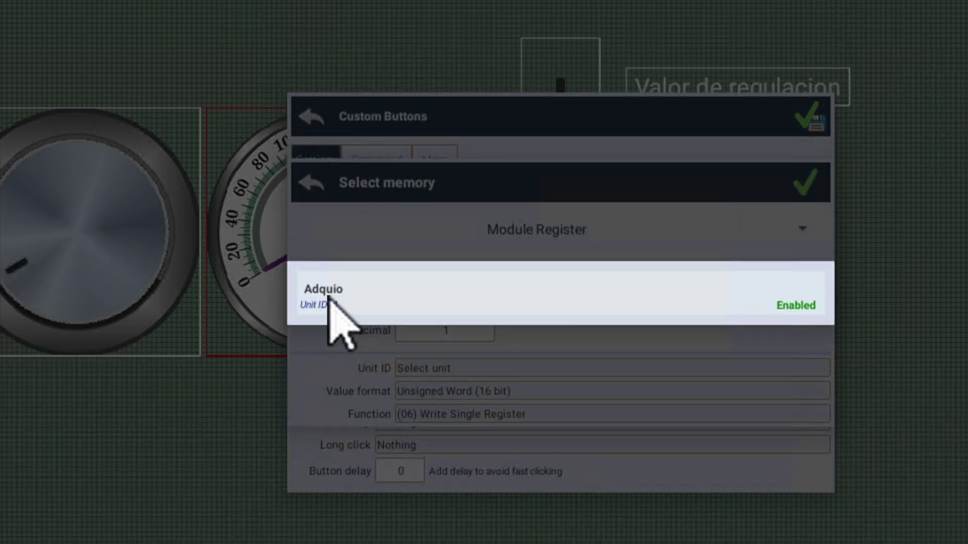
left_click(334, 292)
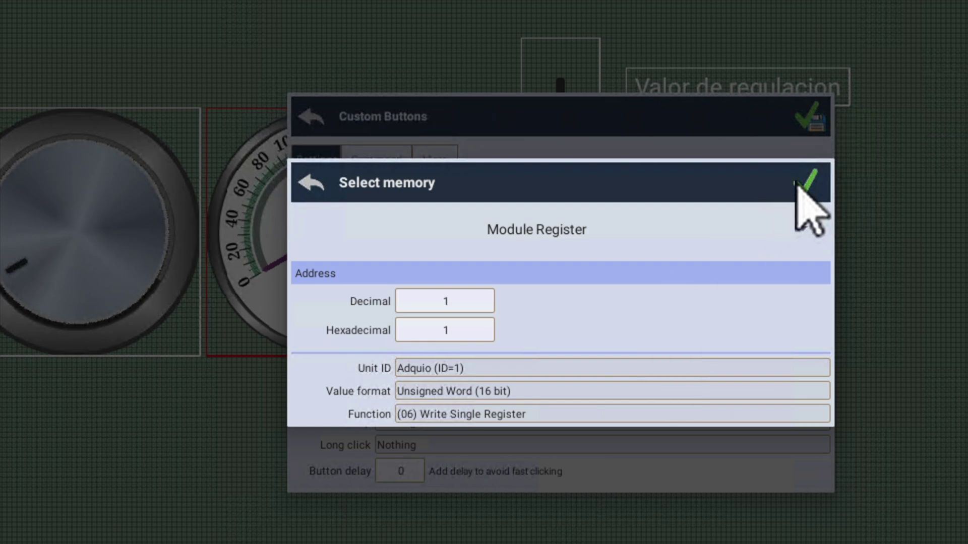
left_click(804, 188)
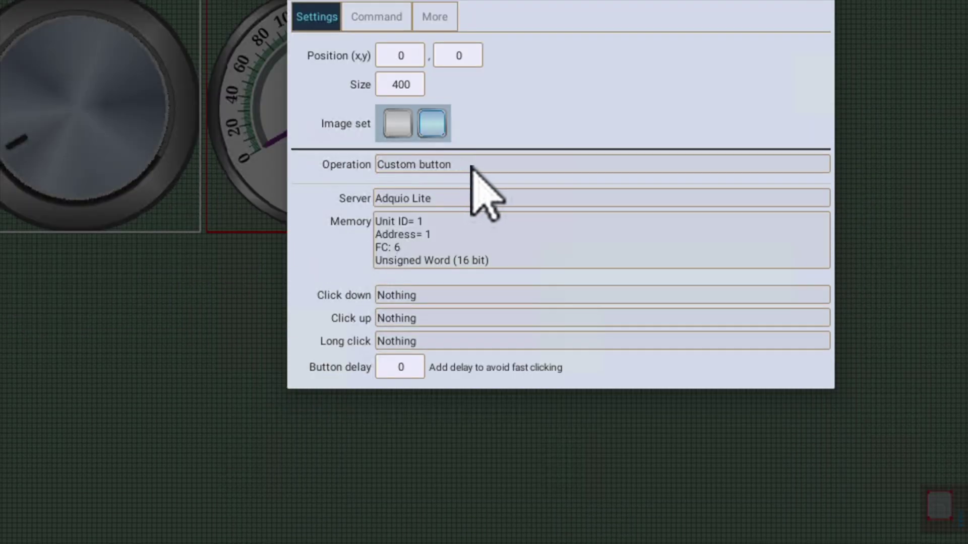
left_click(470, 167)
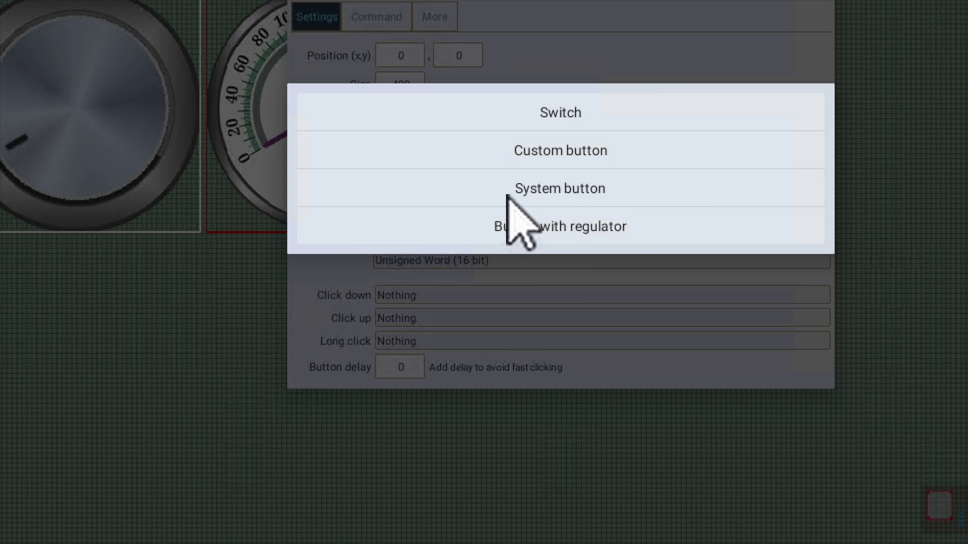
Make the button a System button whose action selects panel ID 0.
left_click(541, 188)
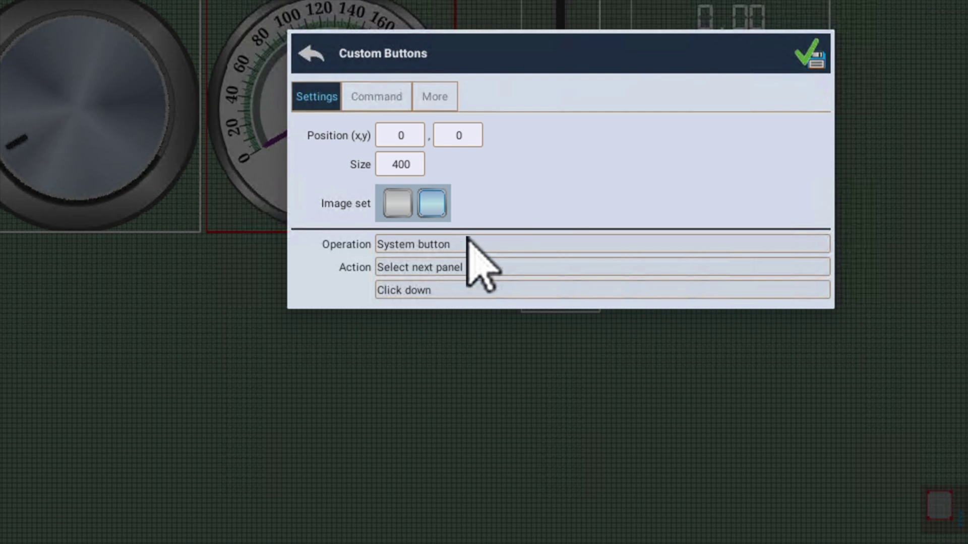
left_click(445, 269)
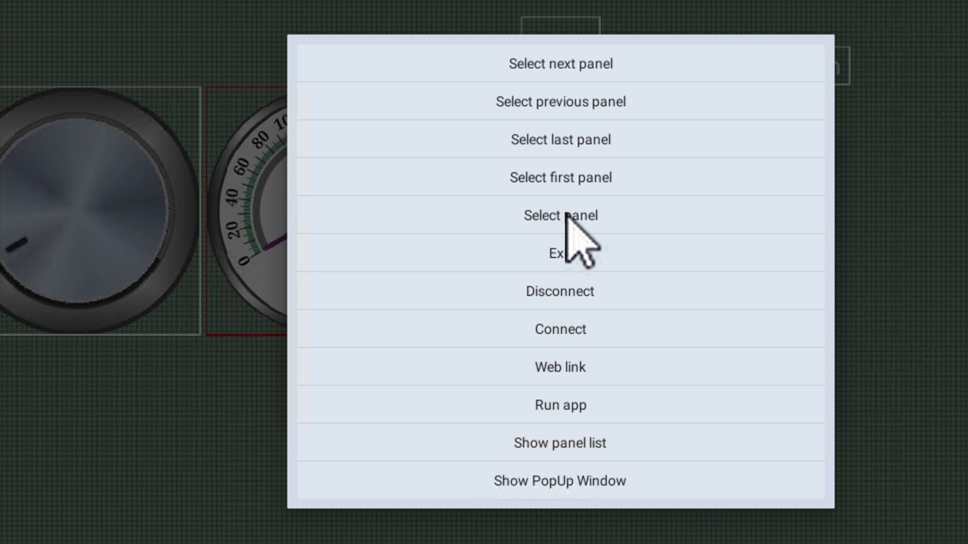
left_click(565, 214)
left_click(789, 404)
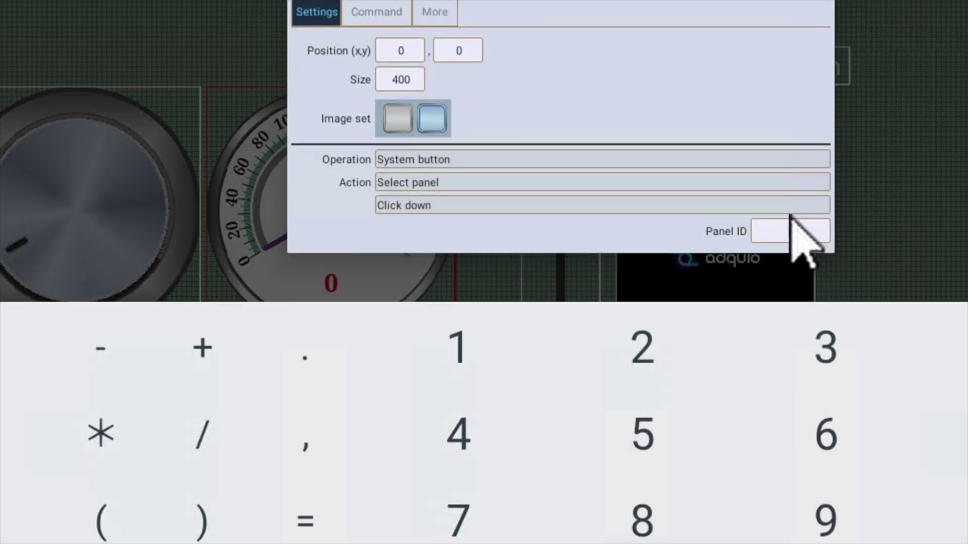
left_click(792, 231)
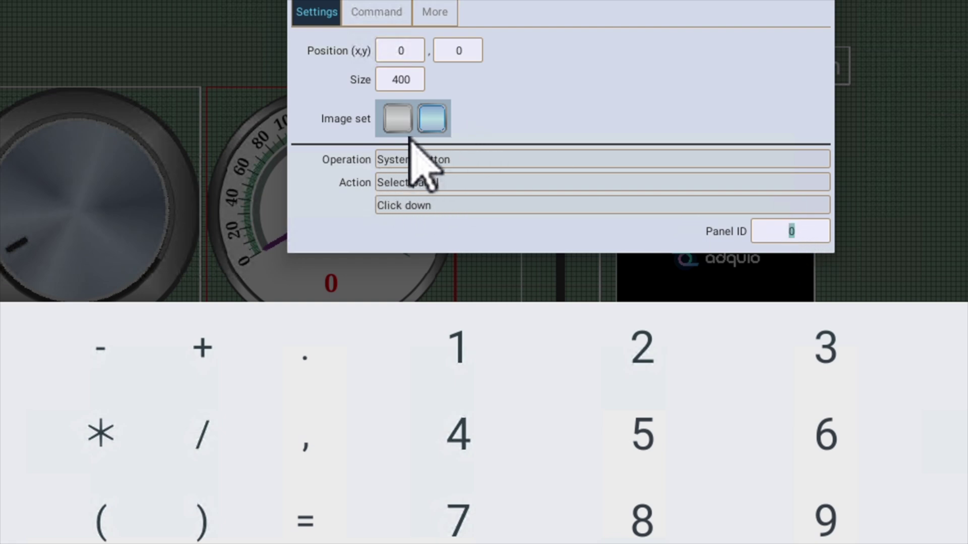
Look through the image sets and keep the grey-and-blue set.
left_click(431, 120)
scroll(635, 317, "down", 5)
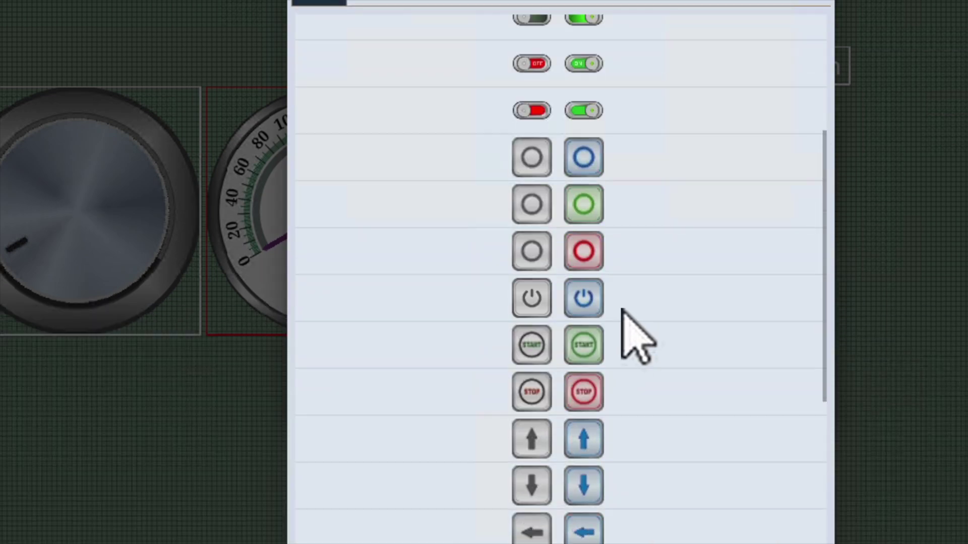
scroll(621, 310, "down", 10)
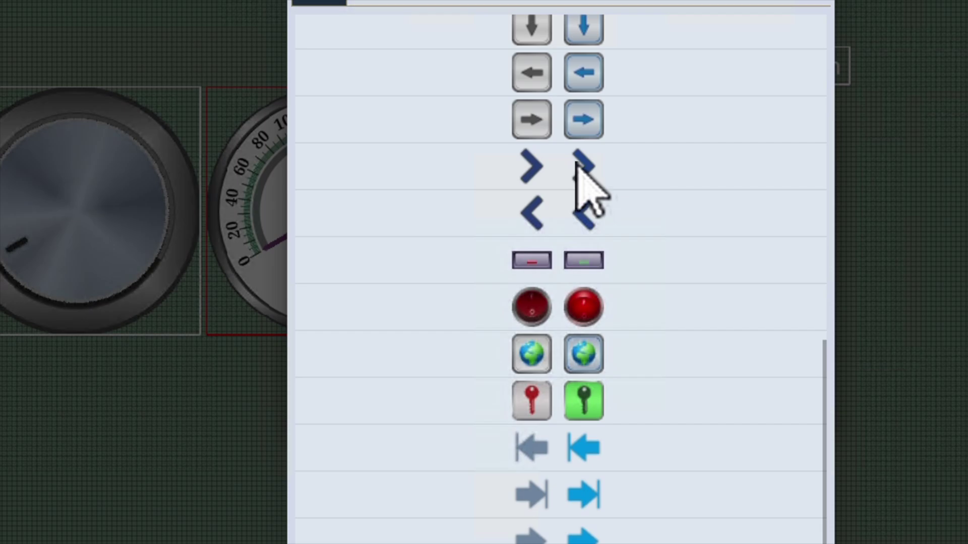
left_click(572, 164)
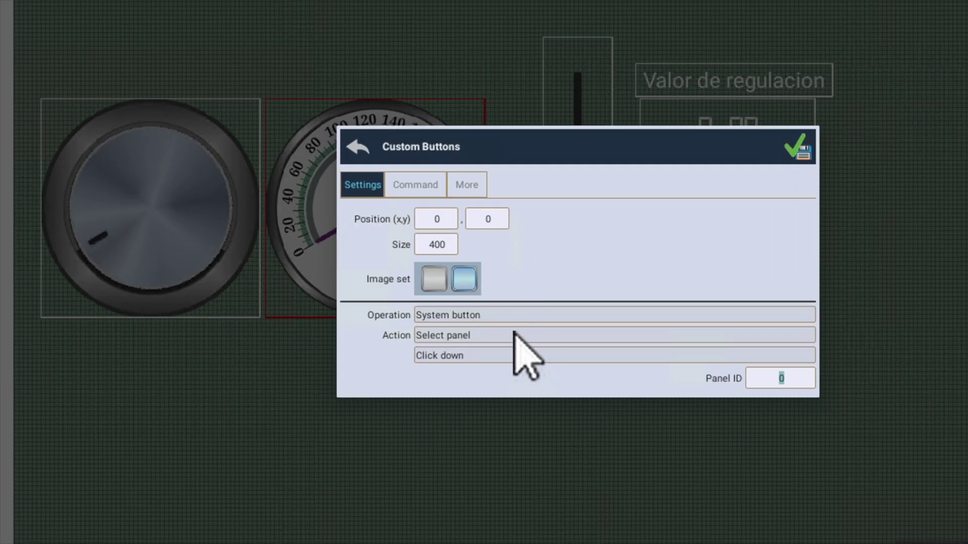
left_click(516, 334)
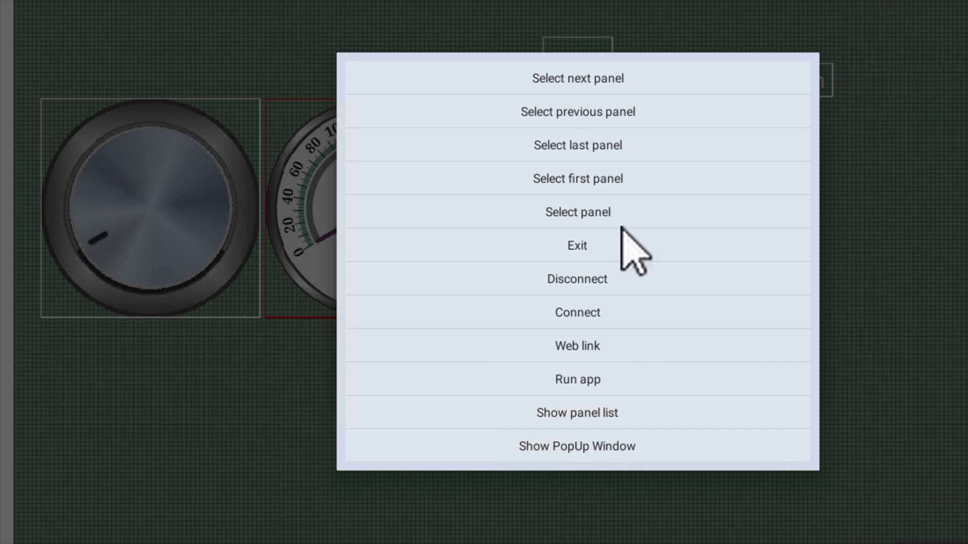
left_click(578, 212)
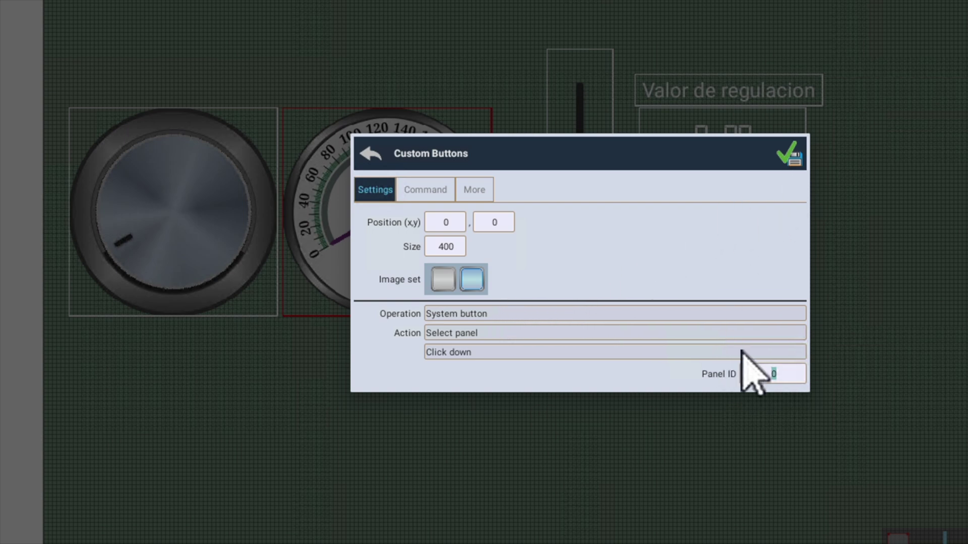
key("BackSpace")
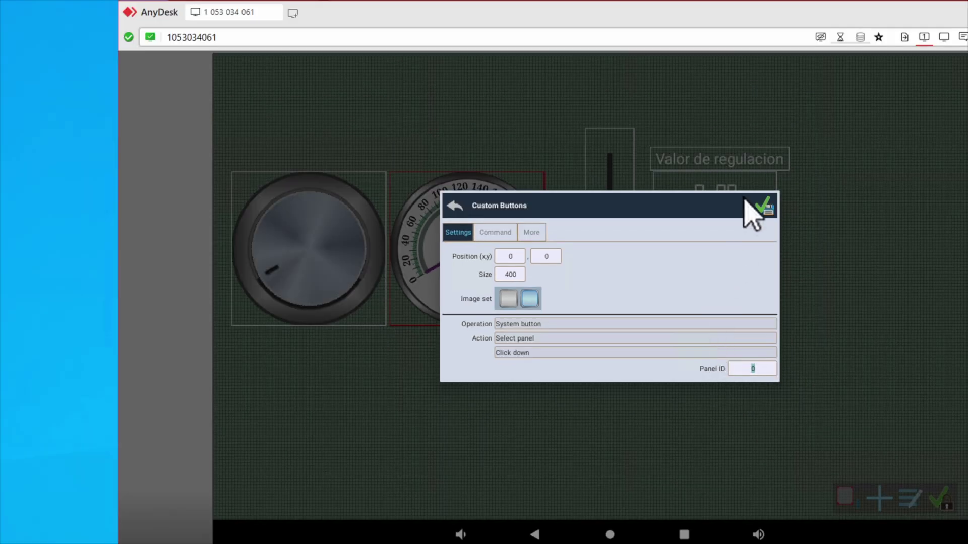
left_click(789, 154)
left_click(508, 272)
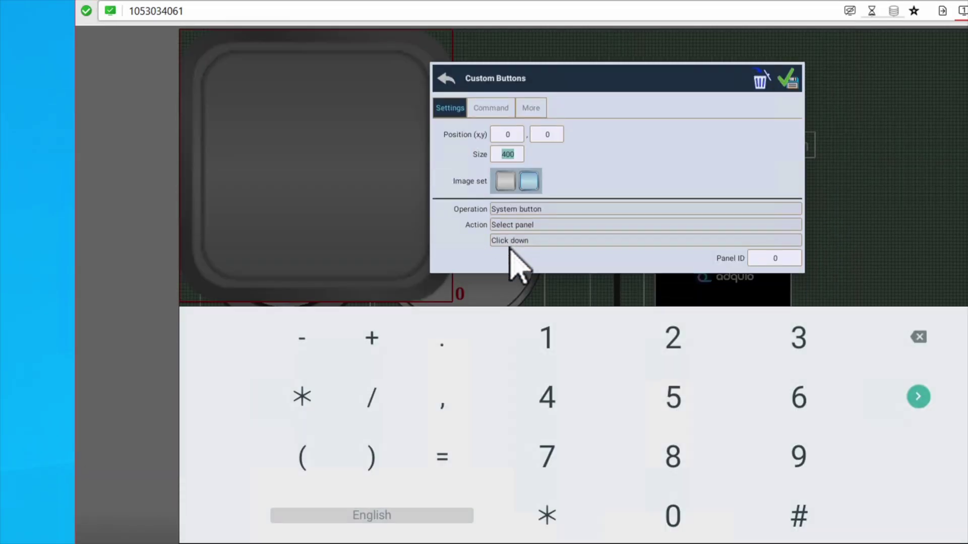
type("40")
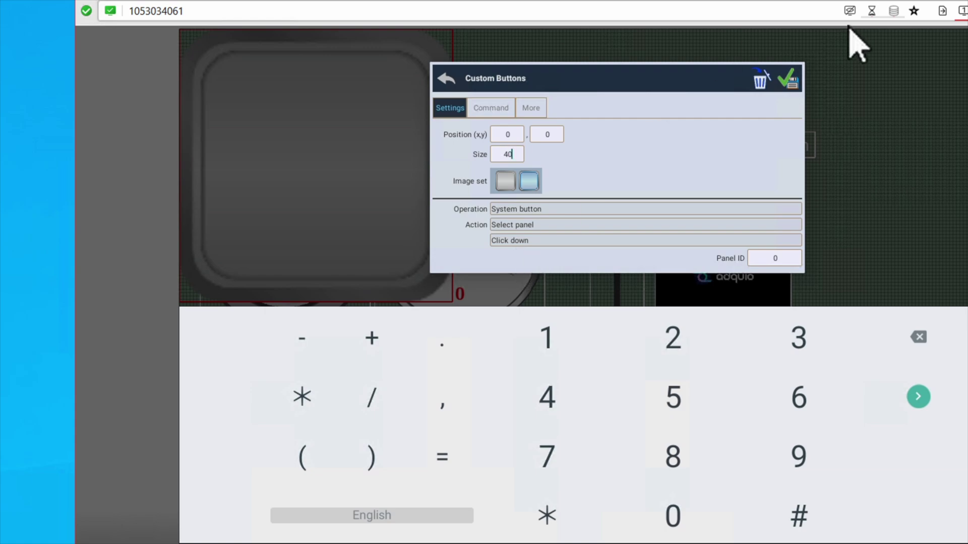
left_click(786, 80)
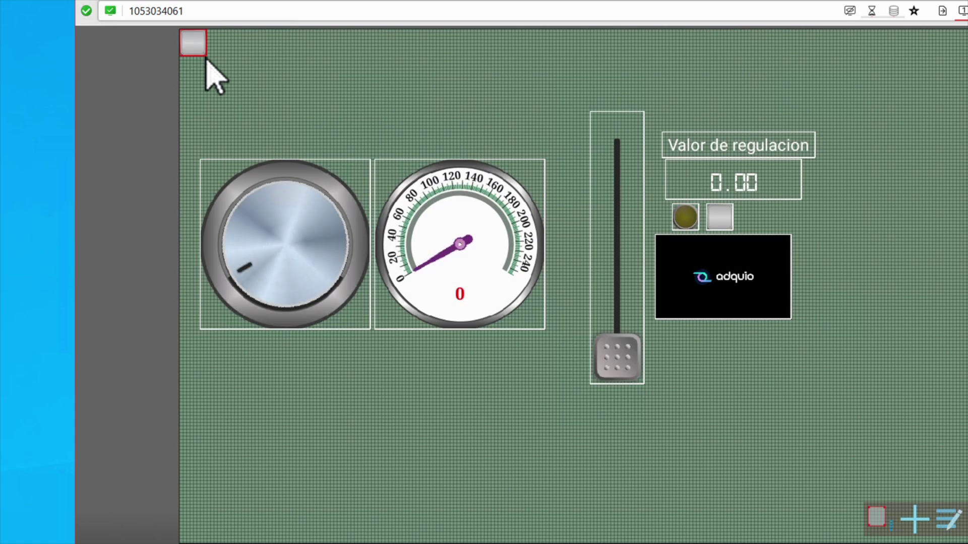
left_click_drag(227, 65, 766, 237)
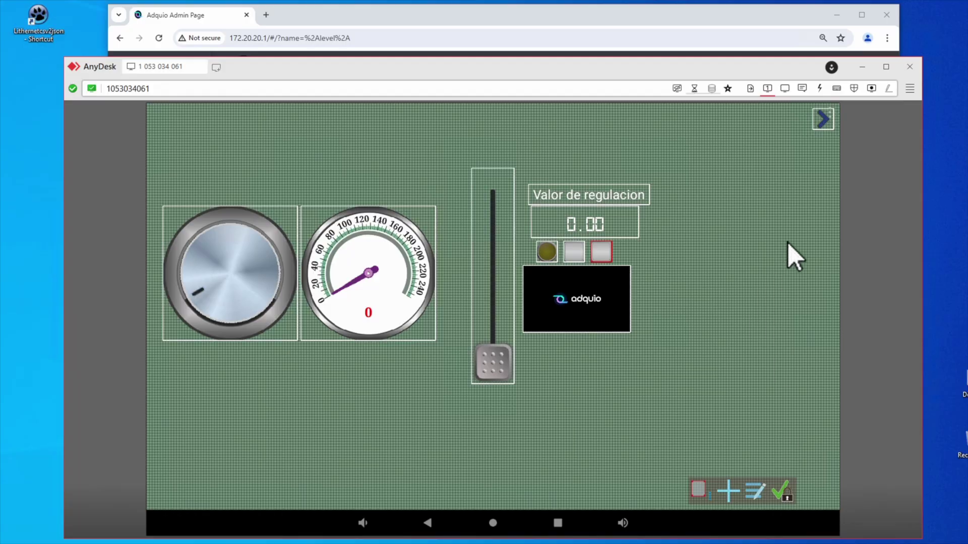
left_click(823, 120)
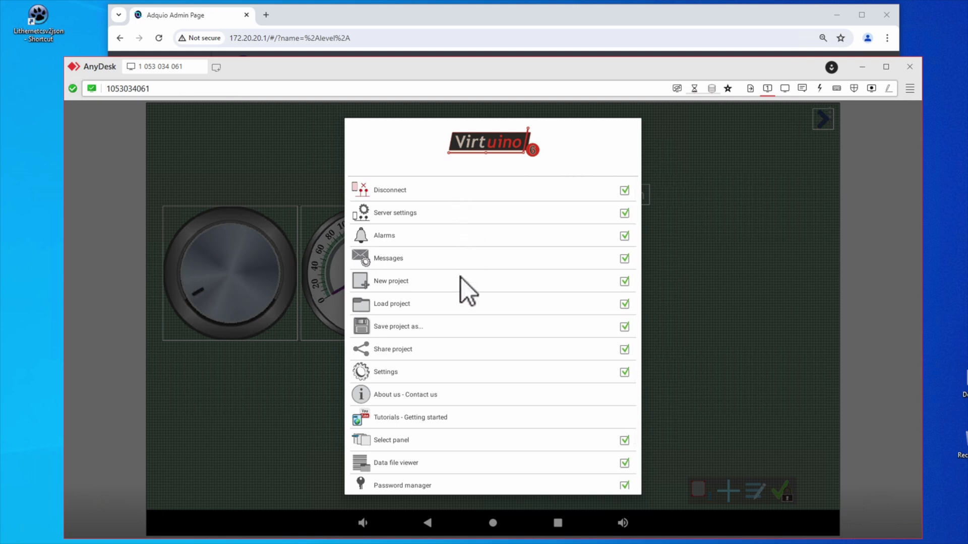
Choose Select panel from the menu to list Home (ID=1) and 1 (ID=2).
scroll(455, 394, "down", 2)
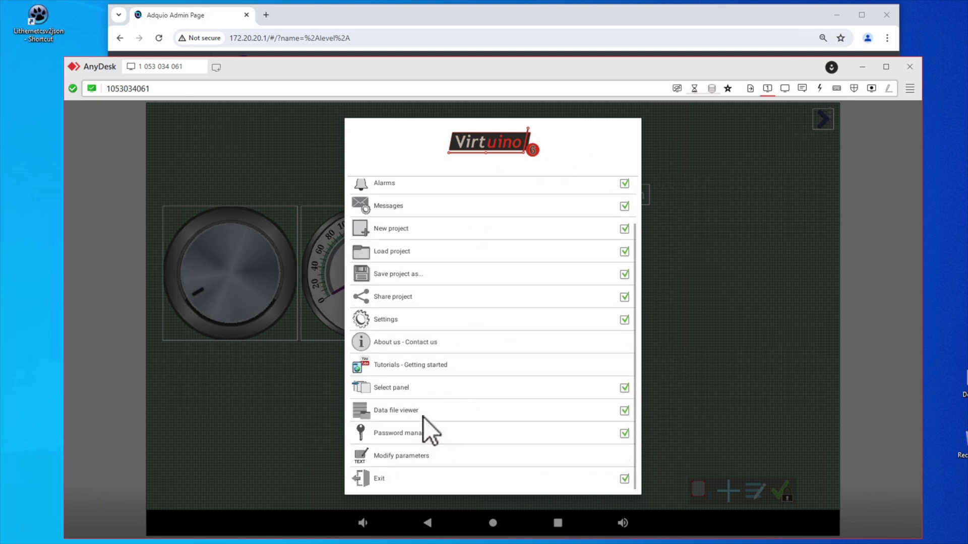
left_click(402, 389)
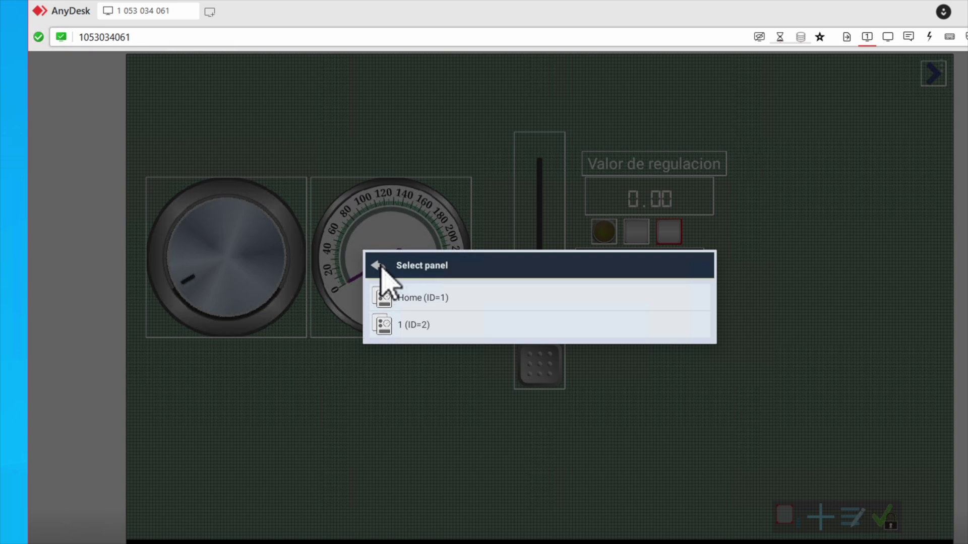
Point the small button at Panel ID 2, then leave edit mode to run the panel.
left_click(341, 256)
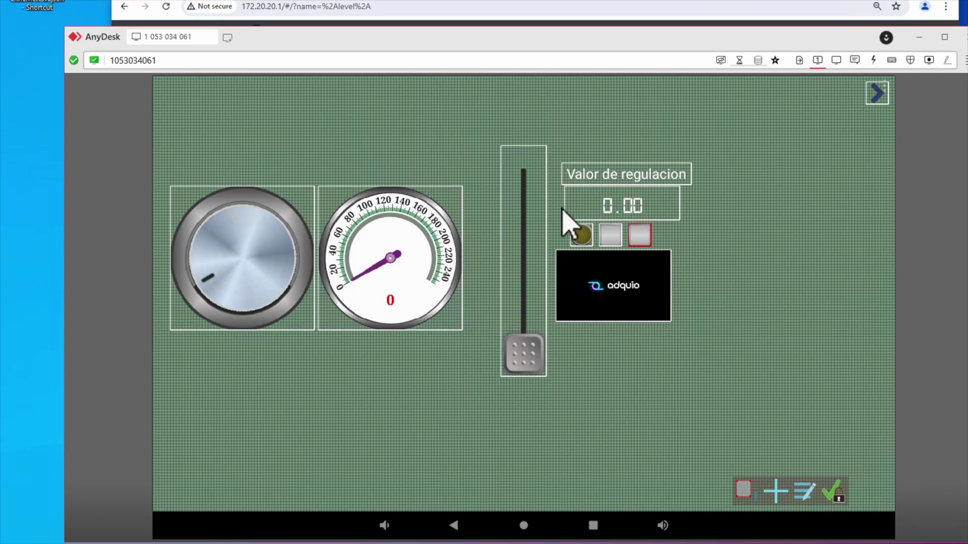
left_click(638, 234)
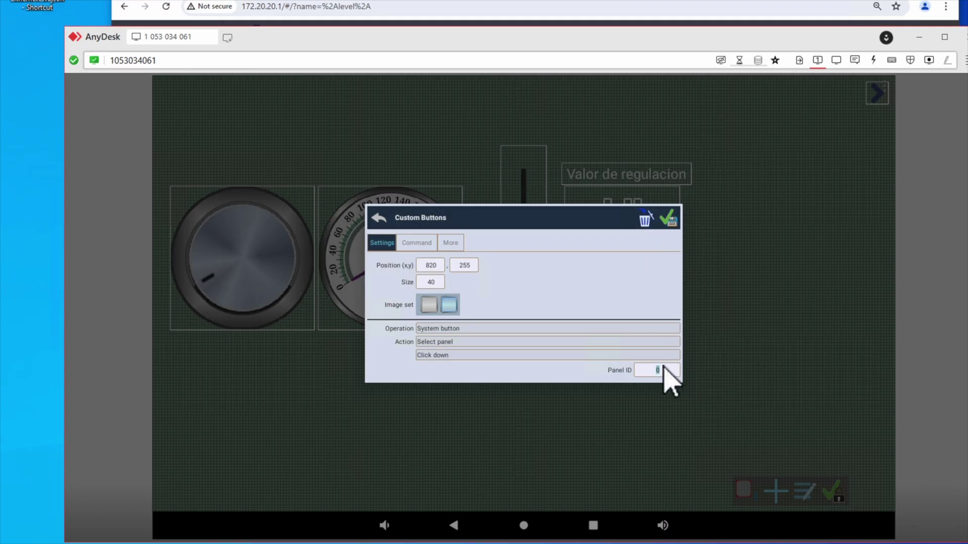
type("2")
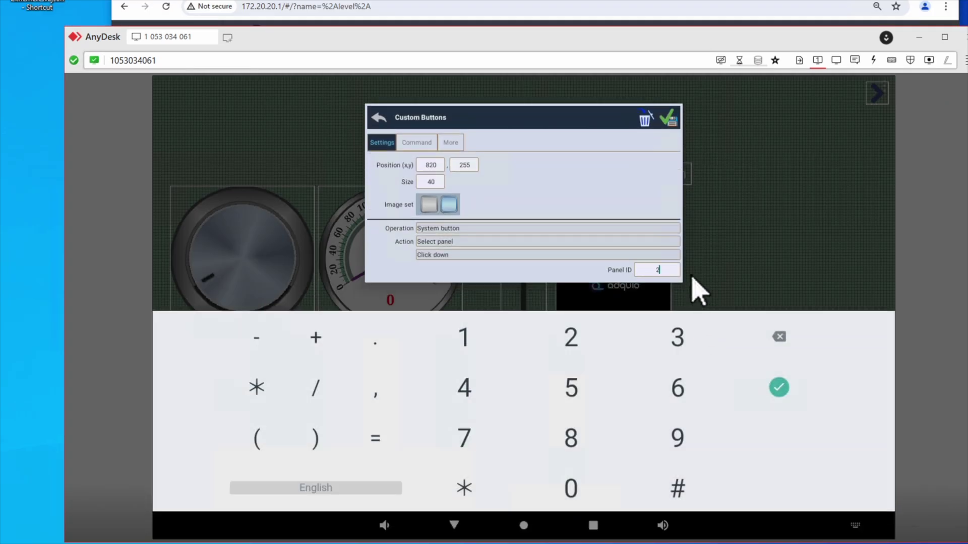
left_click(670, 118)
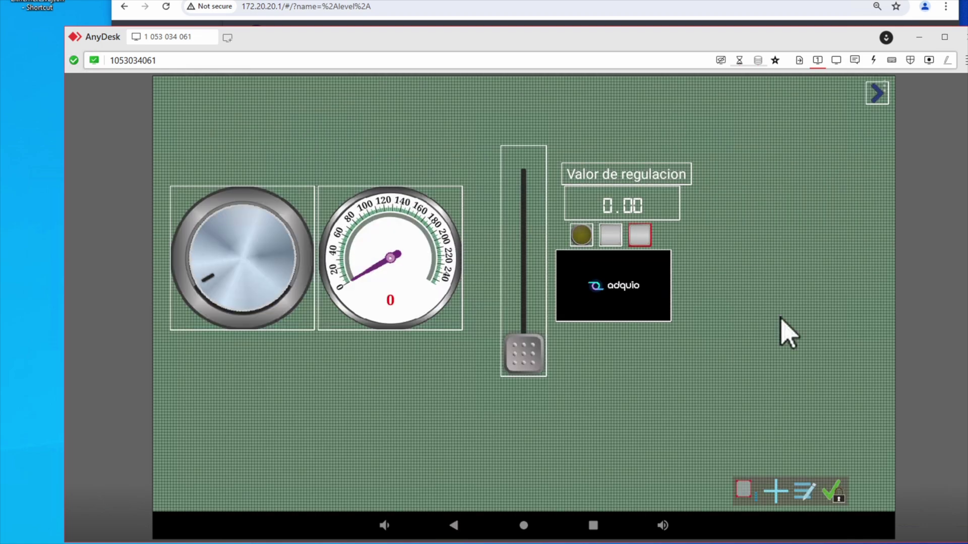
left_click(833, 493)
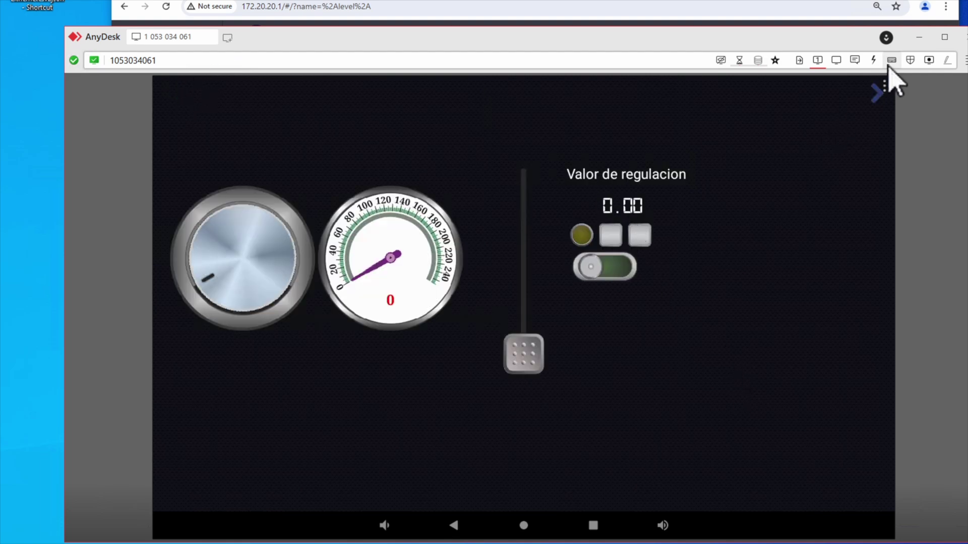
left_click(884, 85)
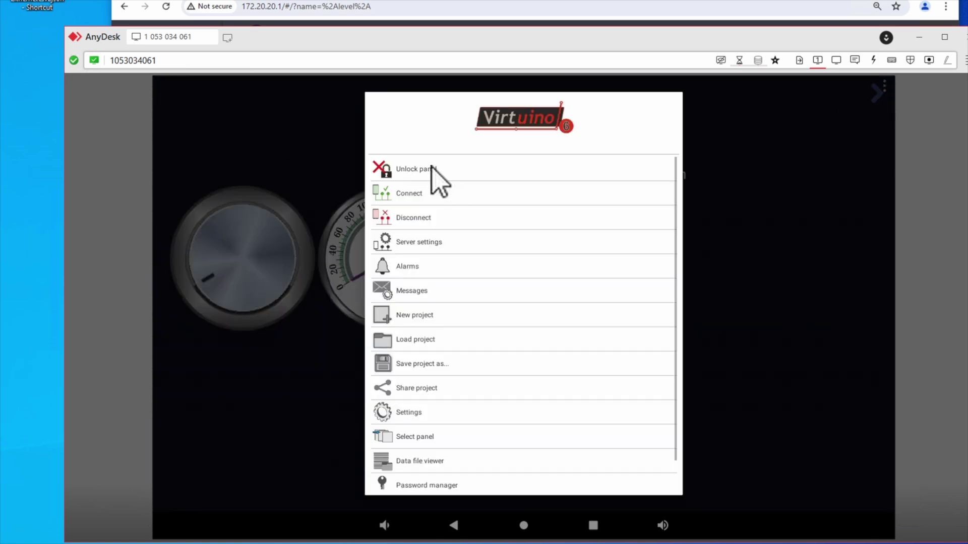
left_click(405, 171)
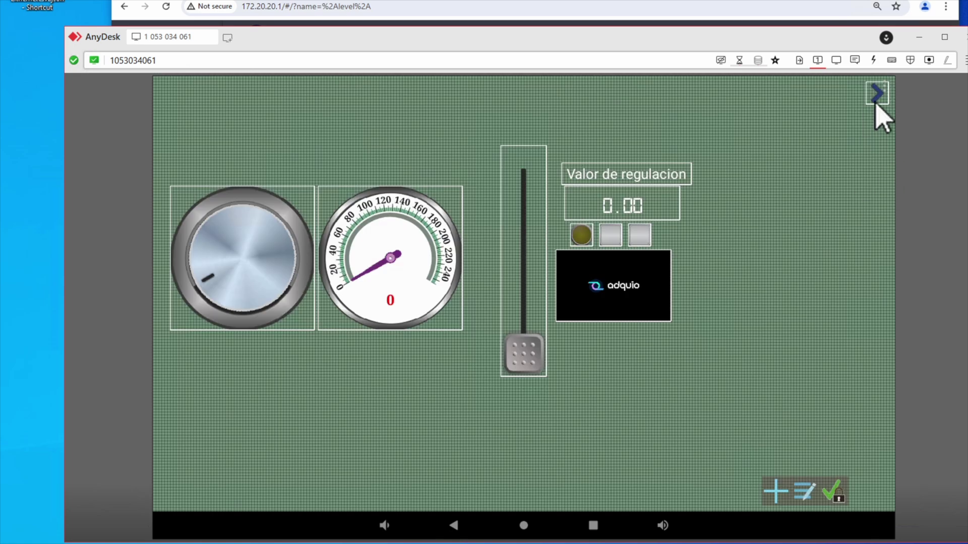
left_click(874, 93)
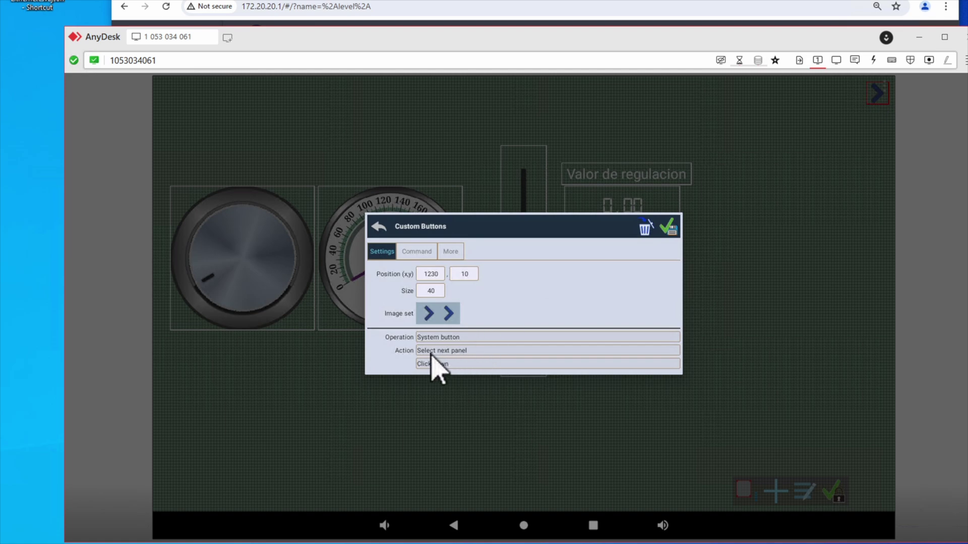
left_click(673, 232)
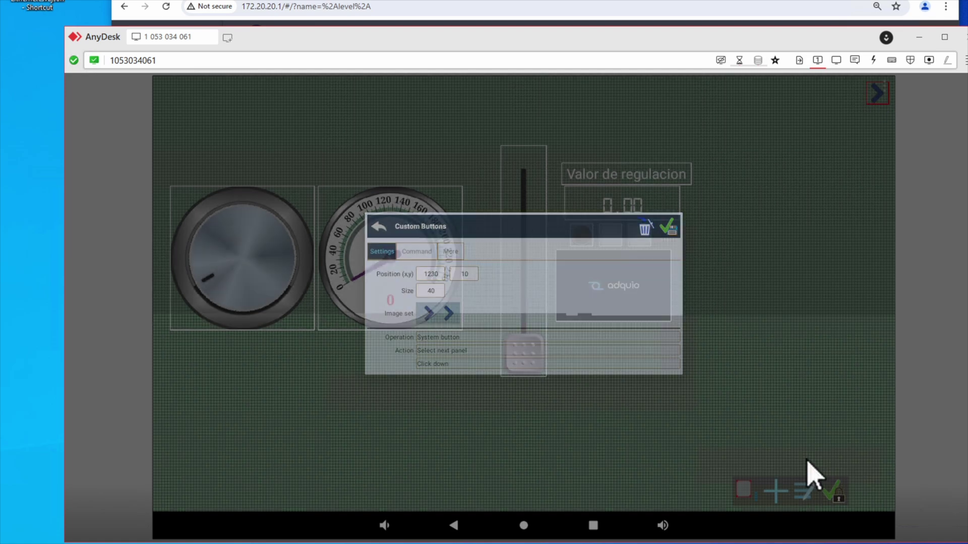
left_click(832, 494)
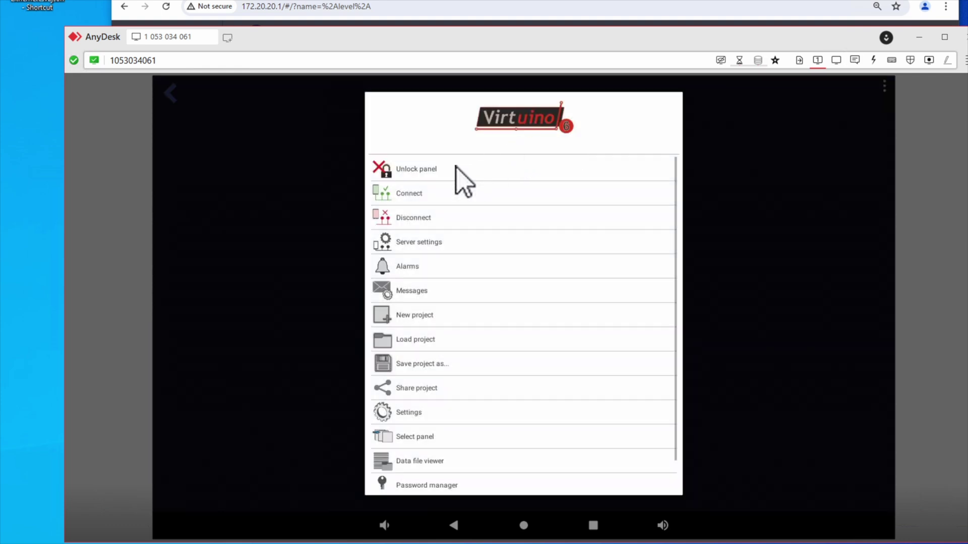
left_click(430, 172)
double_click(171, 98)
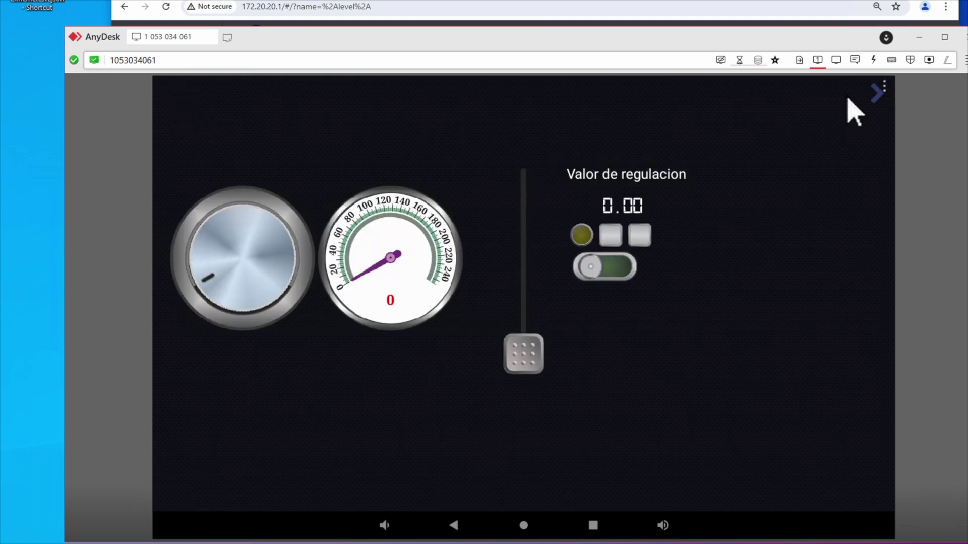
left_click(884, 87)
Unlock the panel and change the third small button's operation to Switch.
left_click(431, 171)
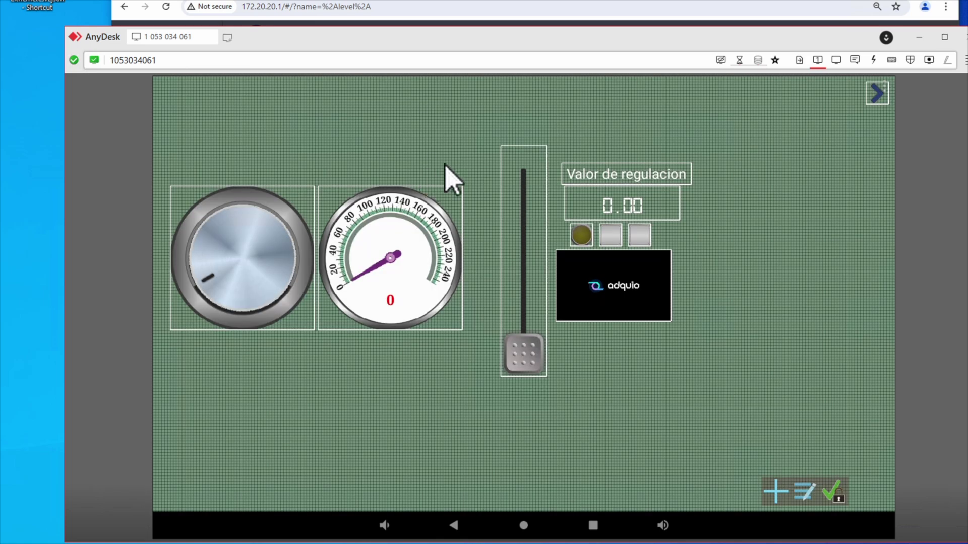
left_click(639, 235)
left_click(639, 234)
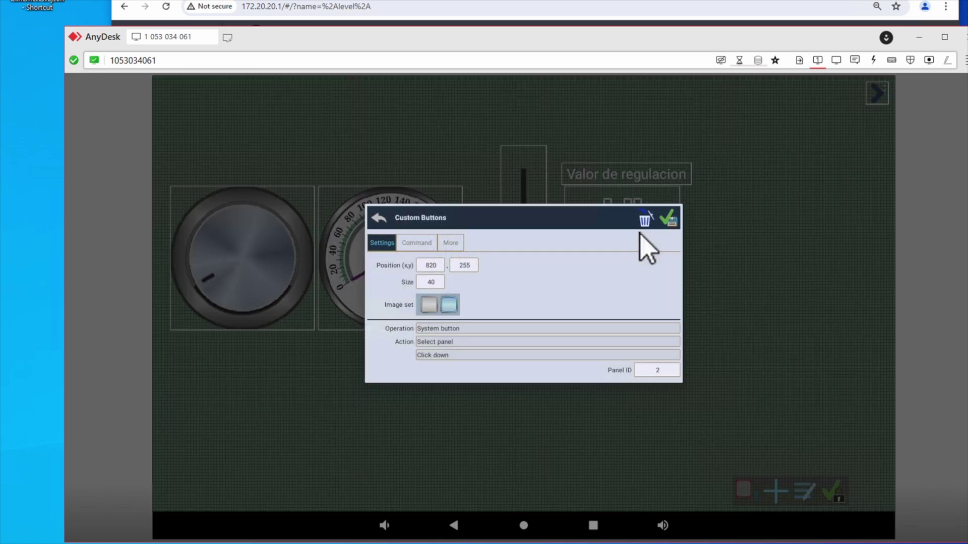
left_click(472, 328)
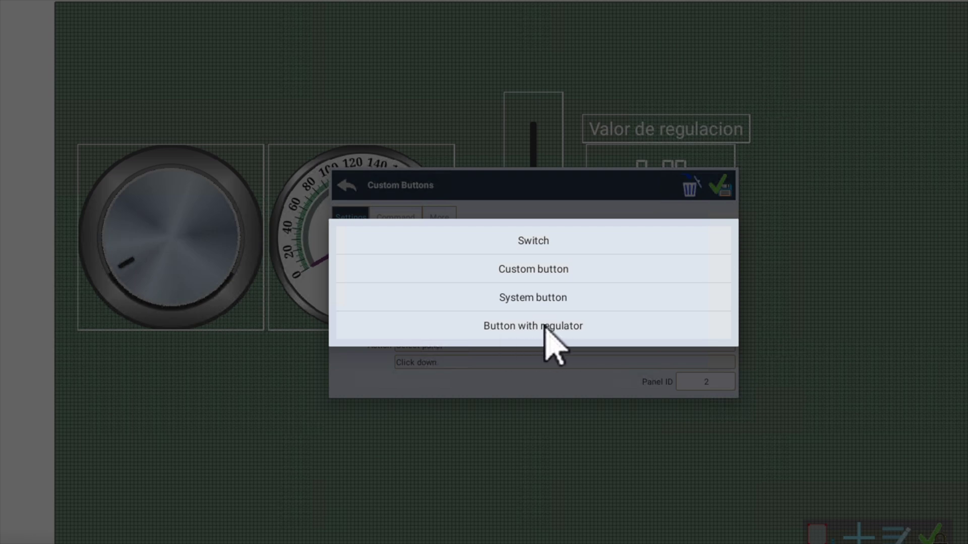
left_click(540, 240)
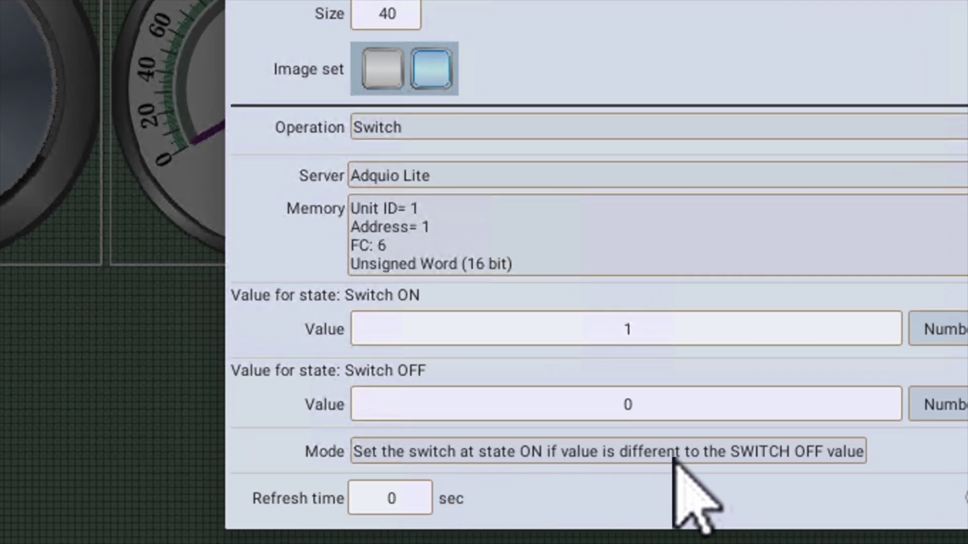
Keep the ON-unless-OFF-value switch mode and the existing grey-and-blue image set.
left_click(676, 456)
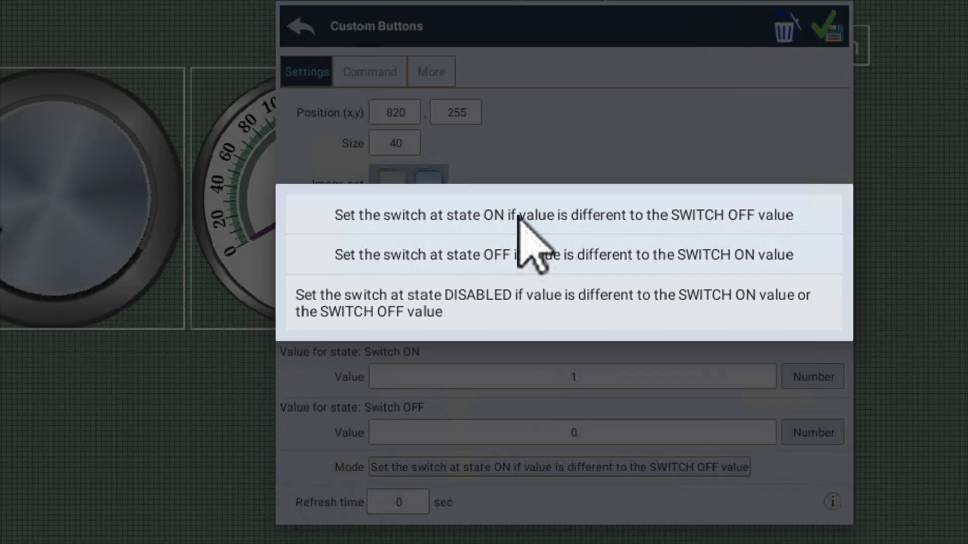
left_click(545, 217)
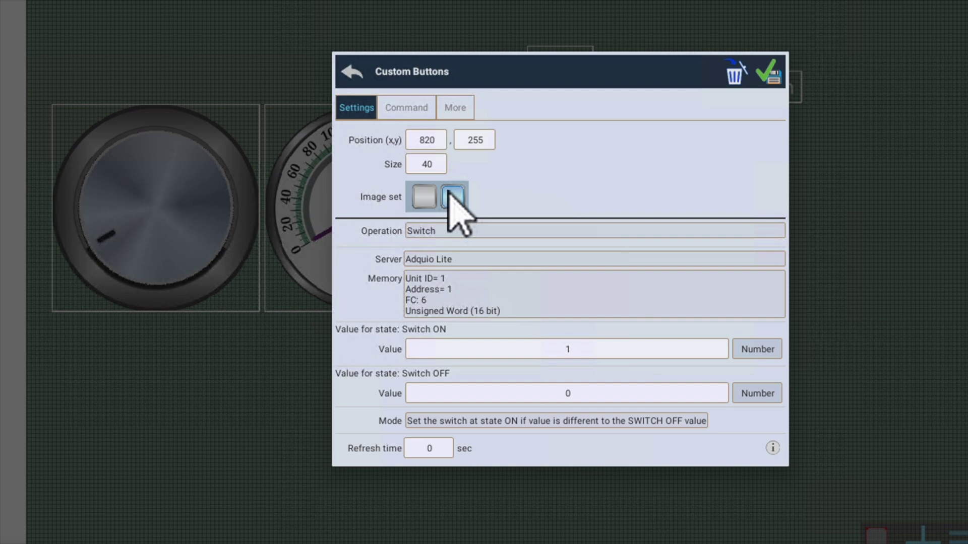
left_click(449, 198)
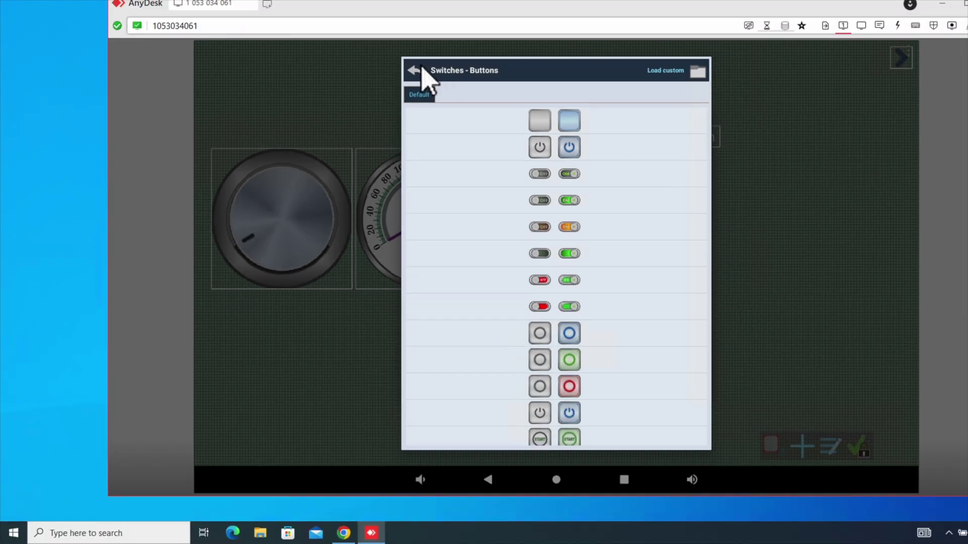
left_click(413, 71)
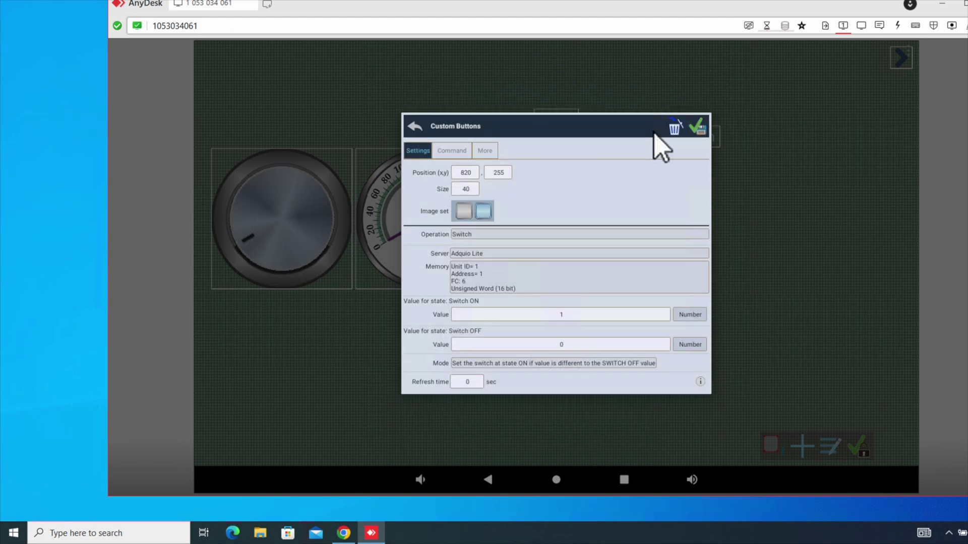
Save the switch settings and add an Advanced Value display widget.
left_click(696, 127)
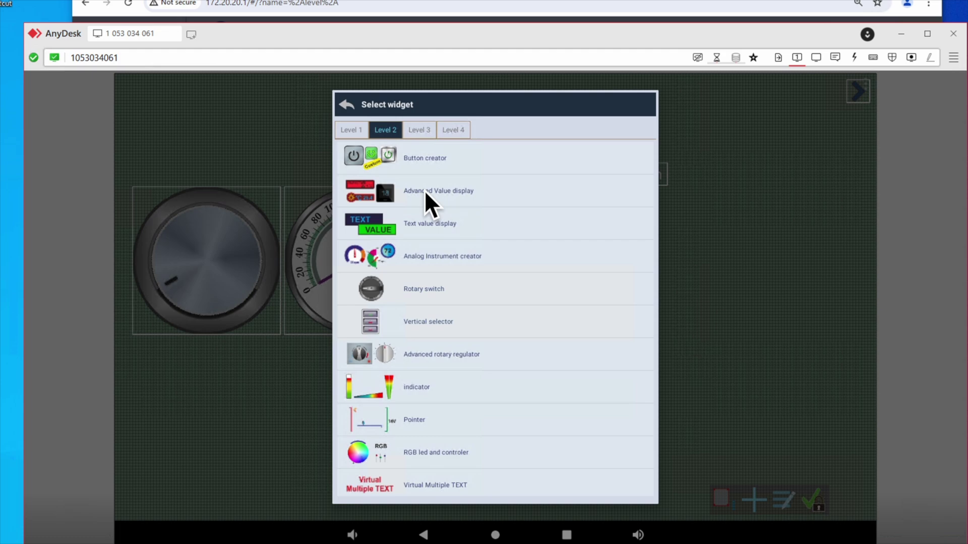
left_click(424, 189)
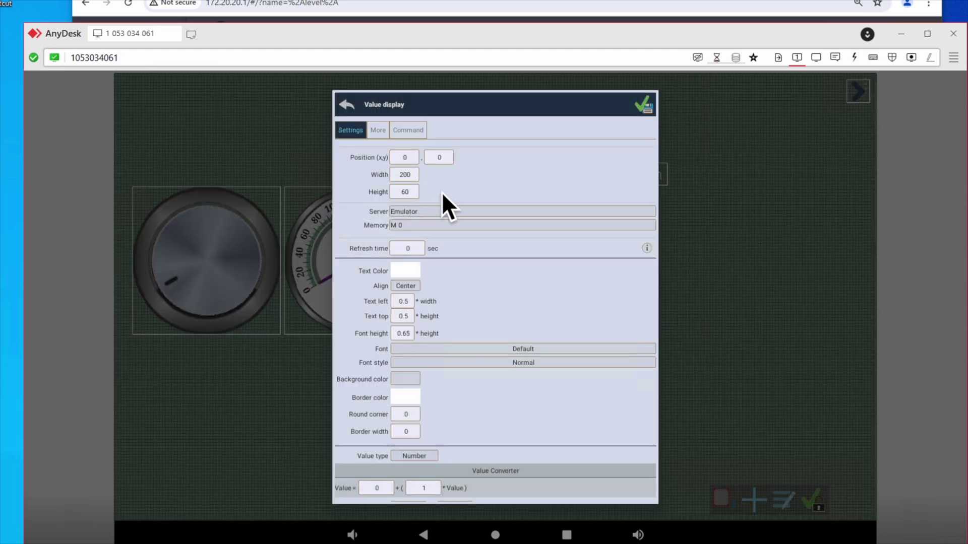
Point the value display at Adquio Lite, Module Register address 1 on the Adquio unit.
left_click(438, 209)
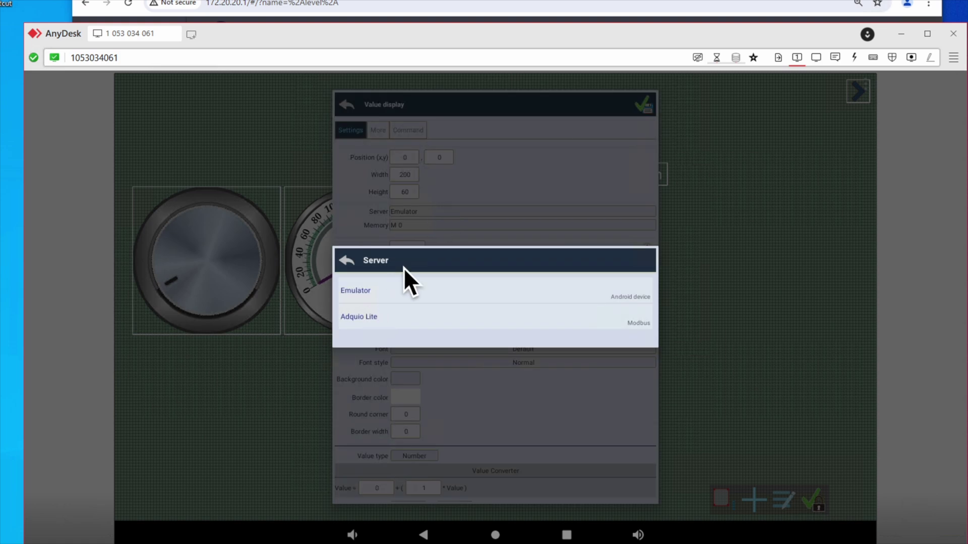
left_click(406, 289)
left_click(433, 225)
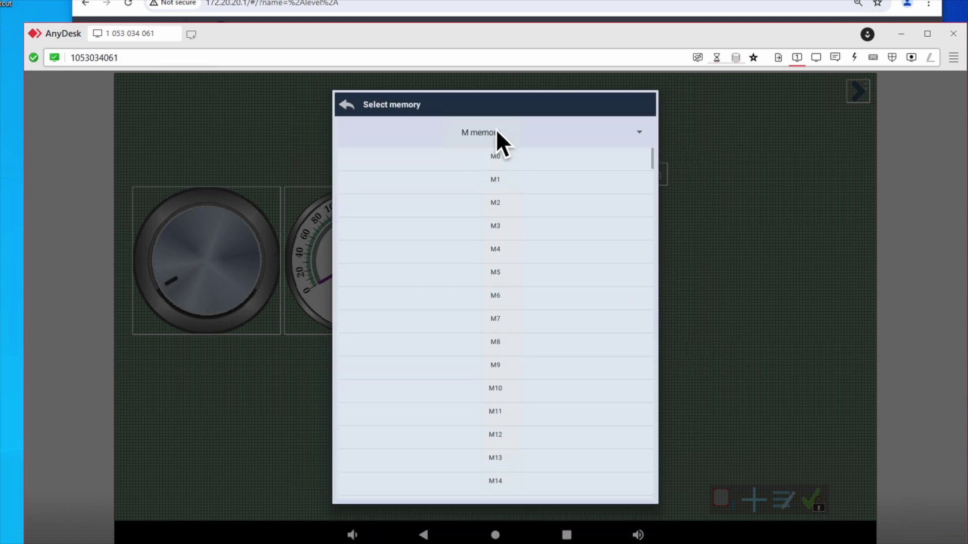
left_click(496, 132)
left_click(488, 129)
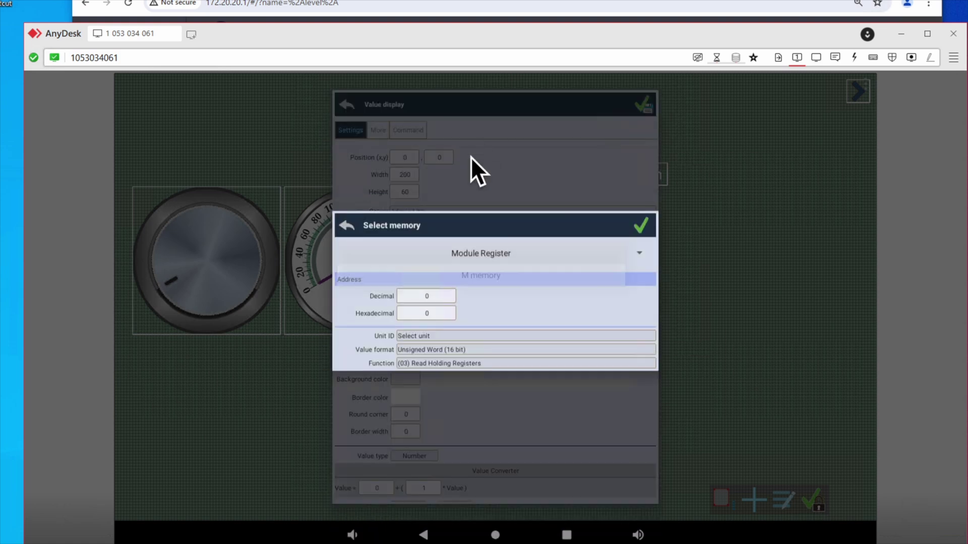
left_click(426, 302)
type("1")
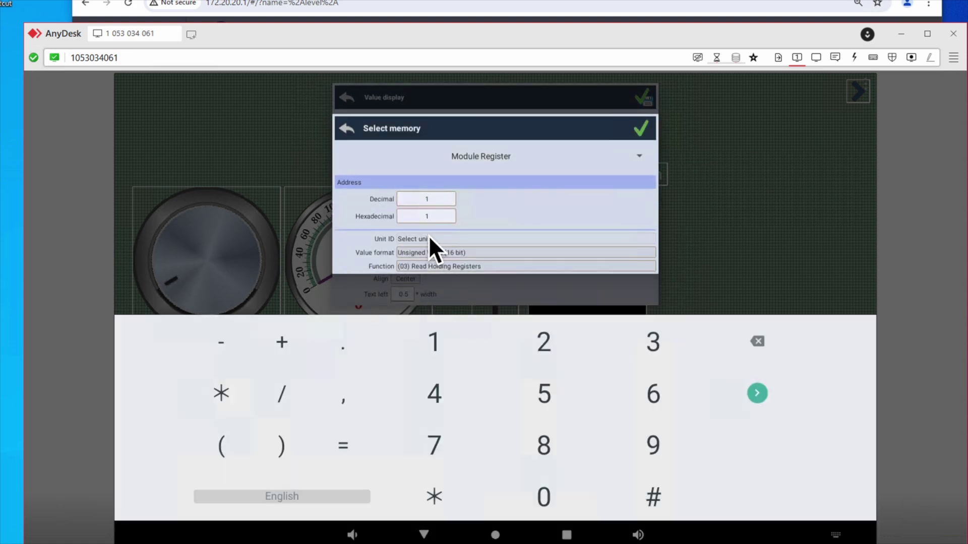
left_click(429, 235)
left_click(355, 297)
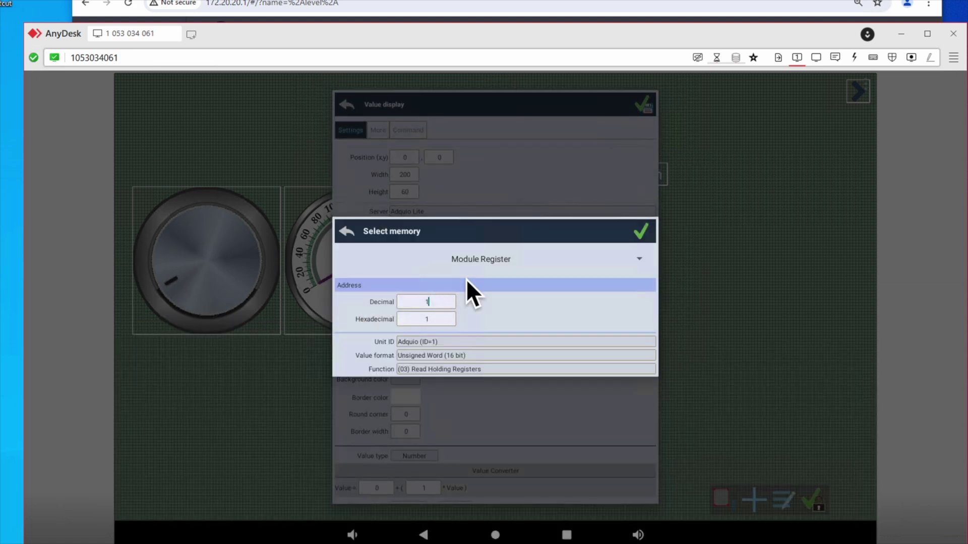
left_click(639, 228)
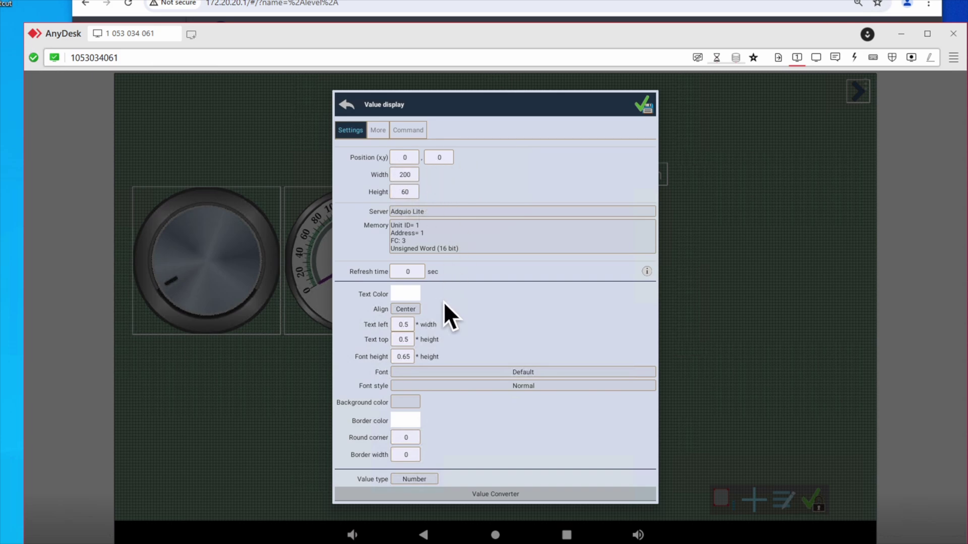
Give the value display a black background and a light aqua border colour.
scroll(421, 449, "down", 3)
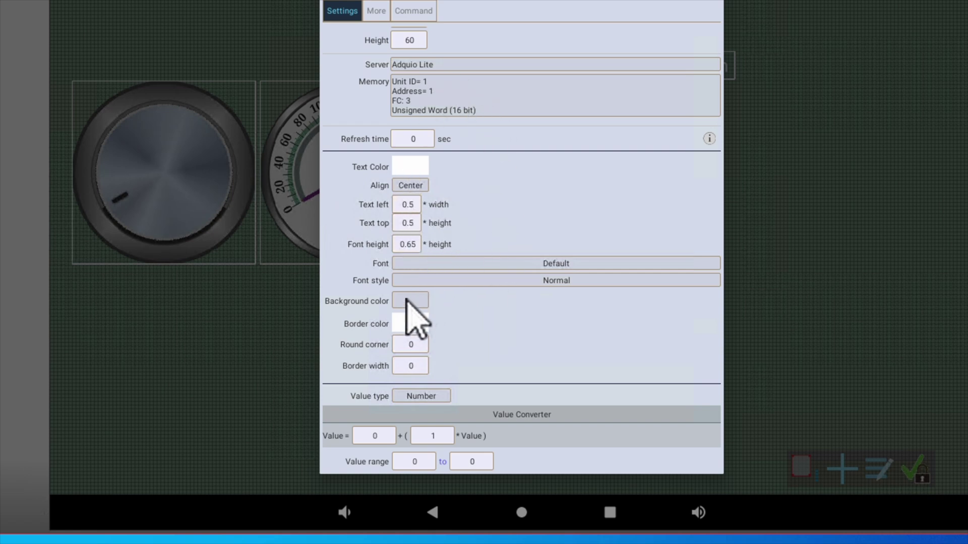
left_click(409, 301)
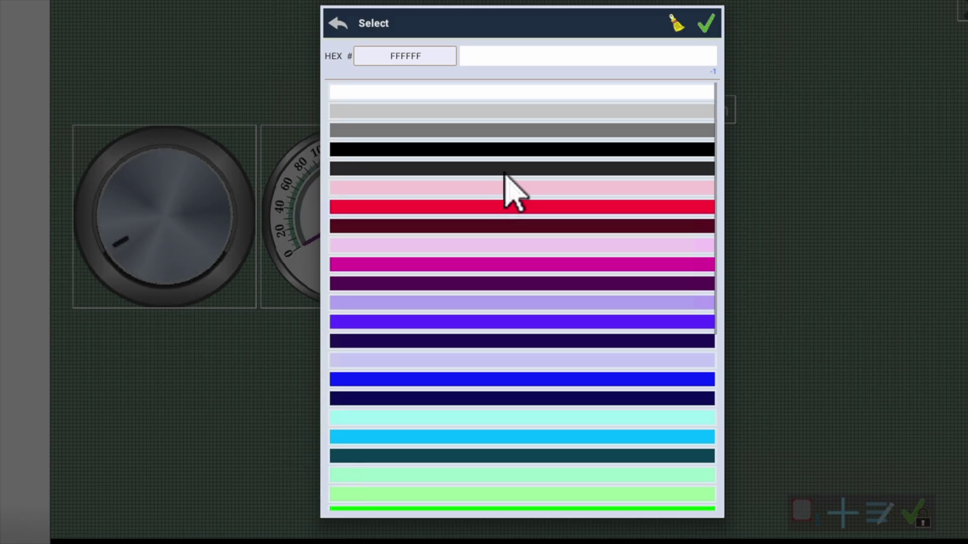
left_click(535, 151)
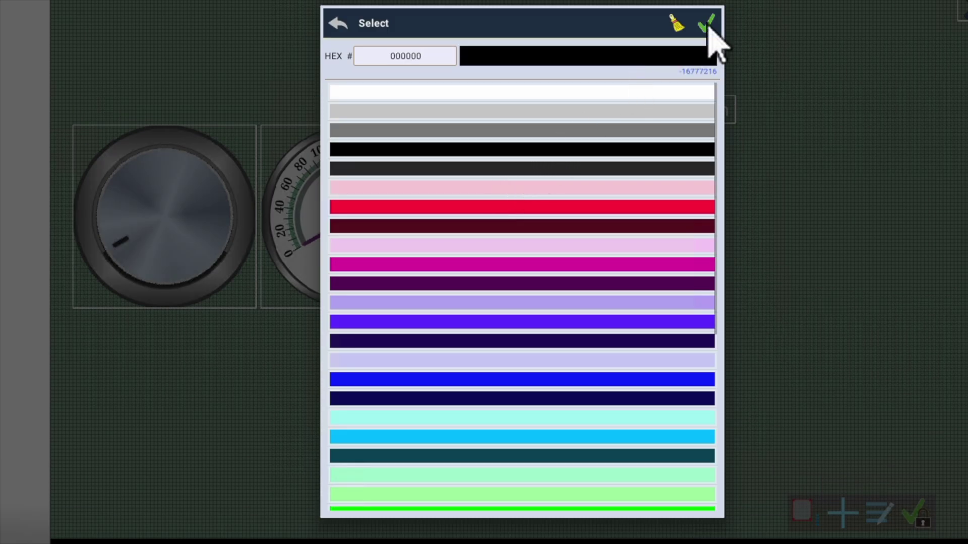
left_click(706, 23)
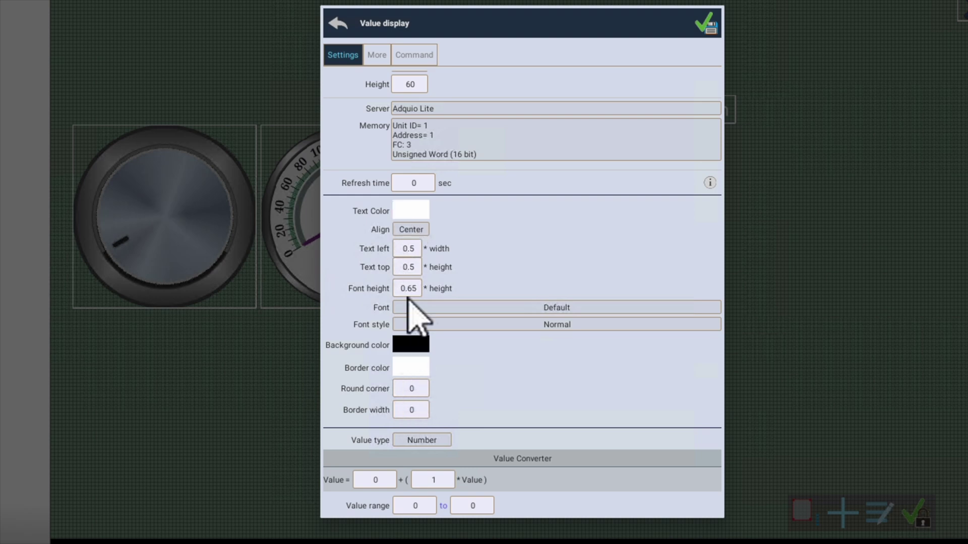
left_click(411, 368)
left_click(583, 418)
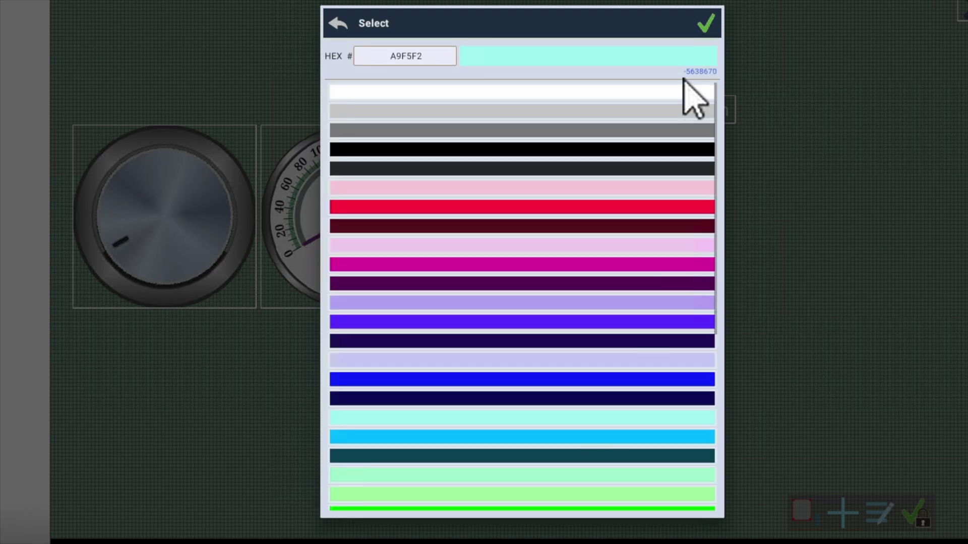
left_click(705, 22)
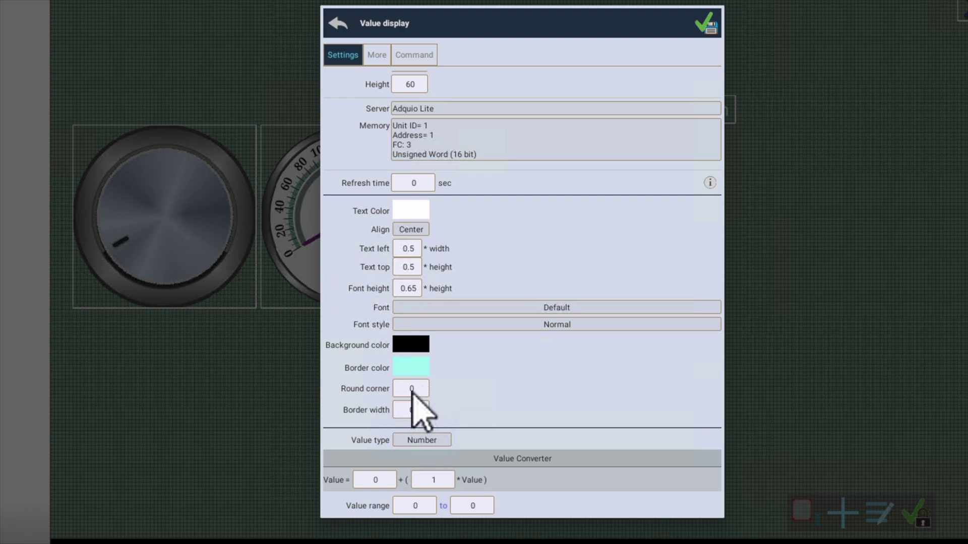
Set the corner rounding to 4 and bring up the value type options.
left_click(411, 389)
type("4")
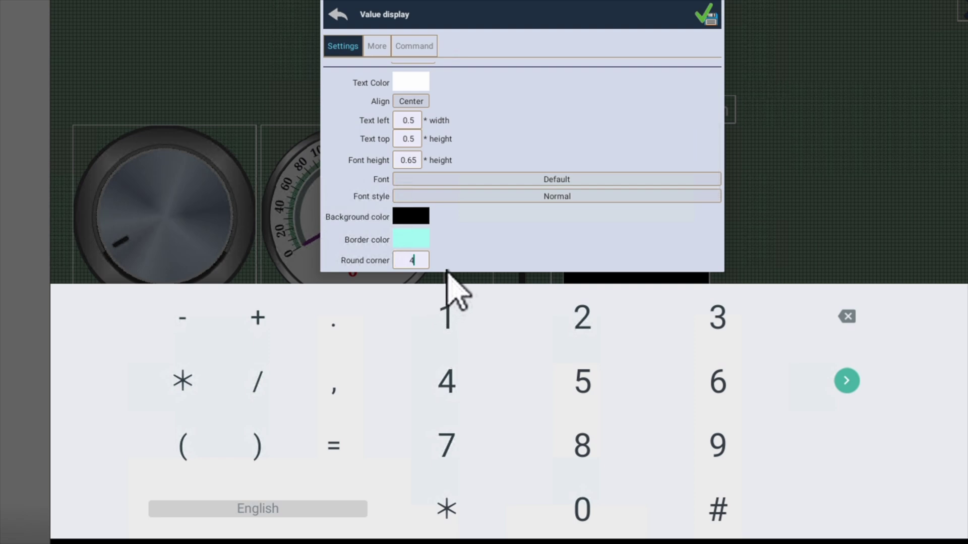
scroll(474, 259, "down", 3)
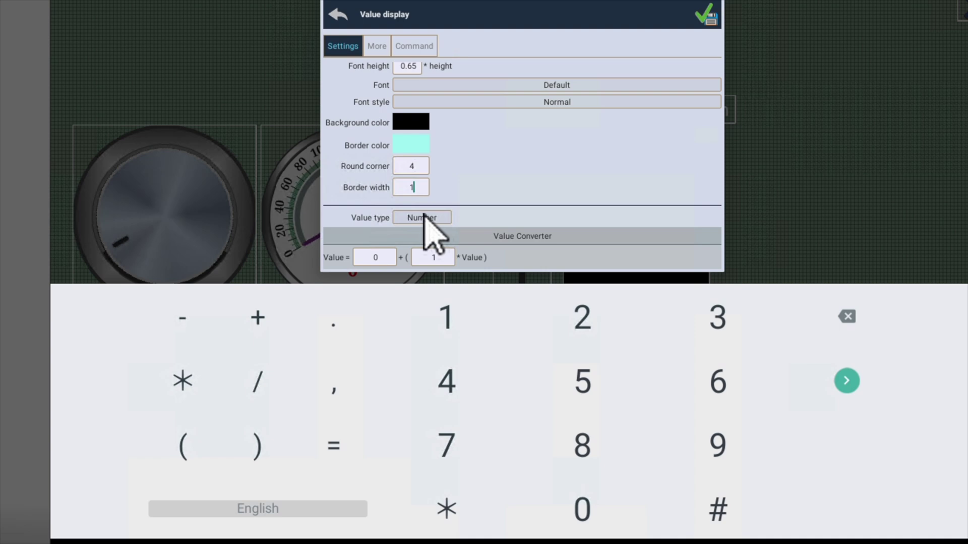
left_click(425, 217)
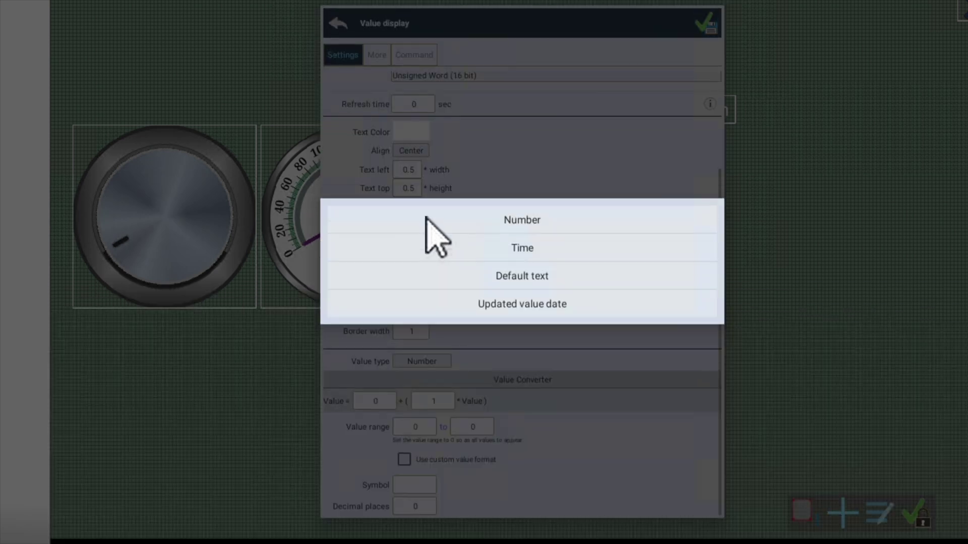
Keep the Number value type, set the value range to 18–25, and show the More tab.
left_click(520, 221)
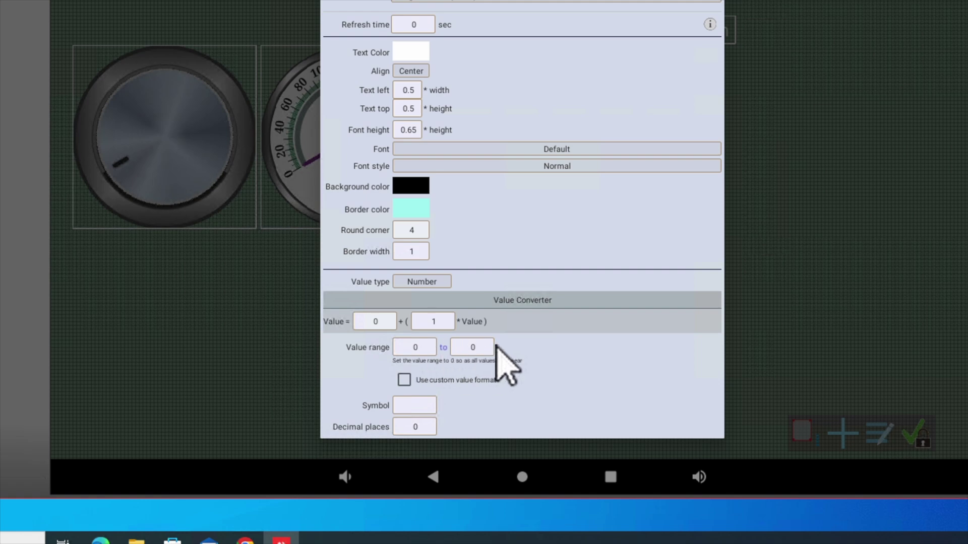
left_click(415, 350)
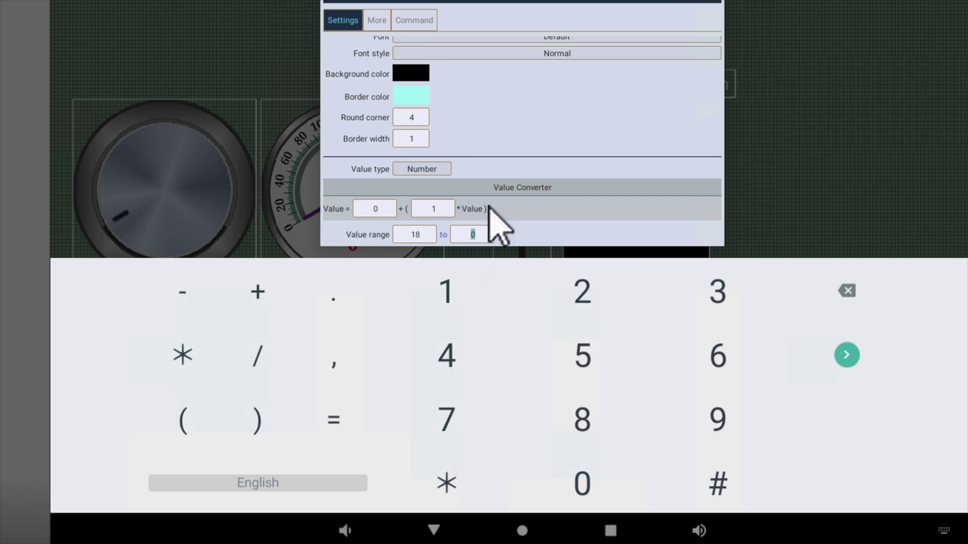
type("2")
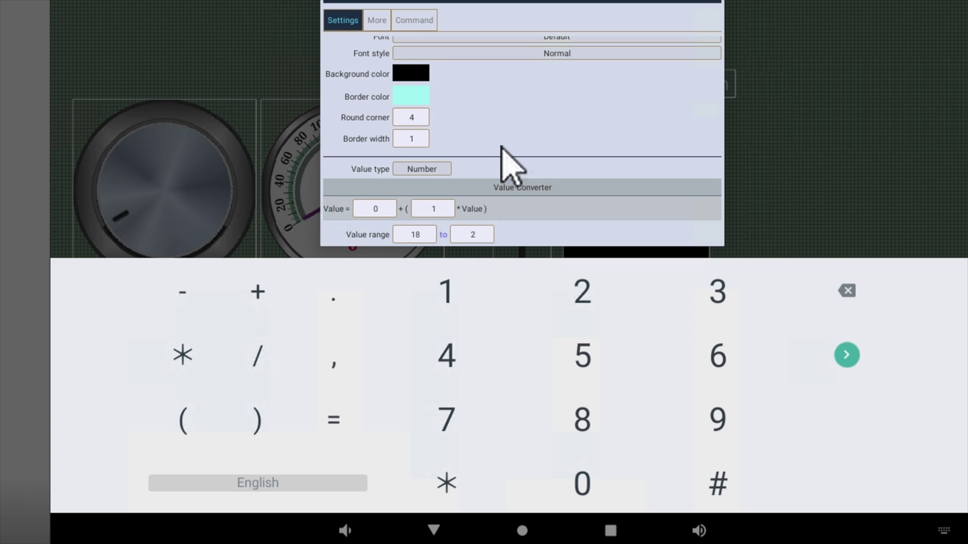
type("5")
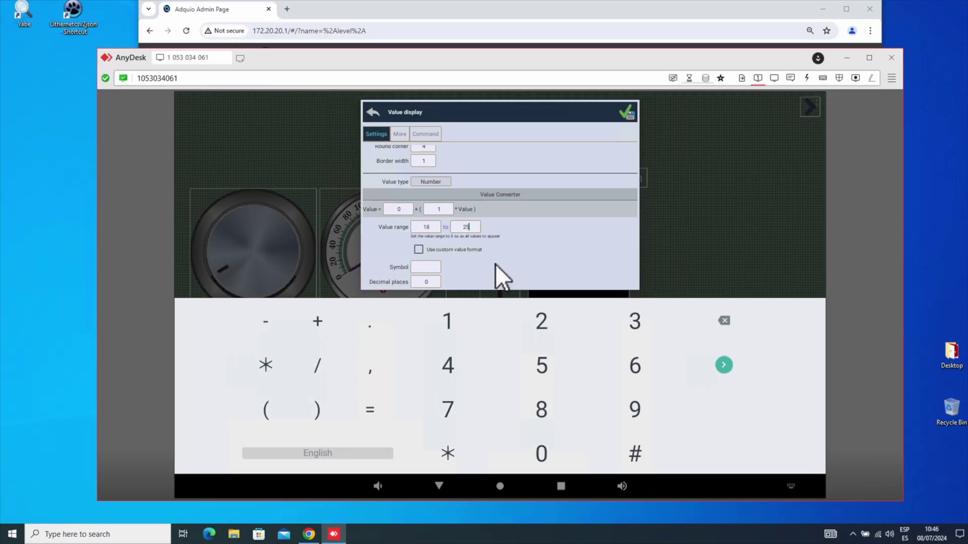
scroll(518, 260, "up", 4)
scroll(525, 248, "down", 2)
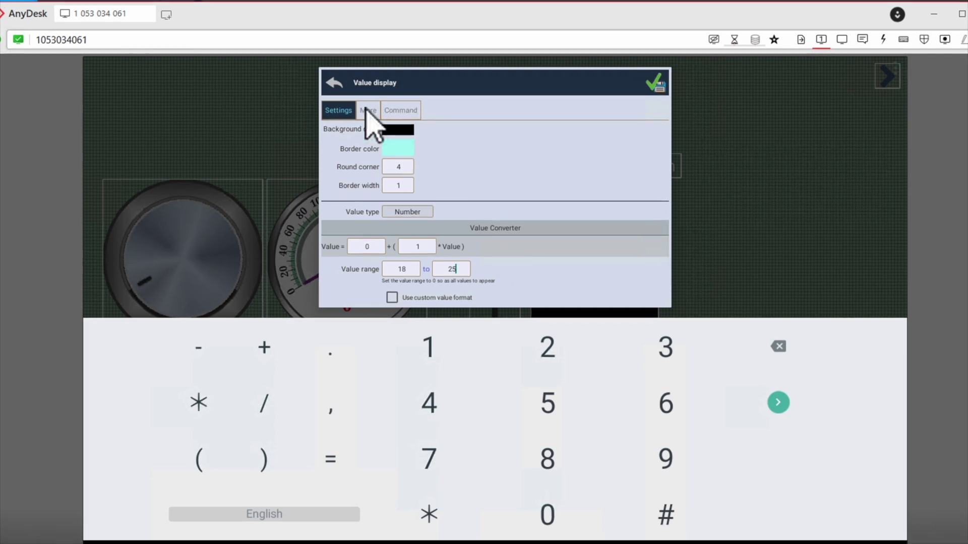
left_click(368, 111)
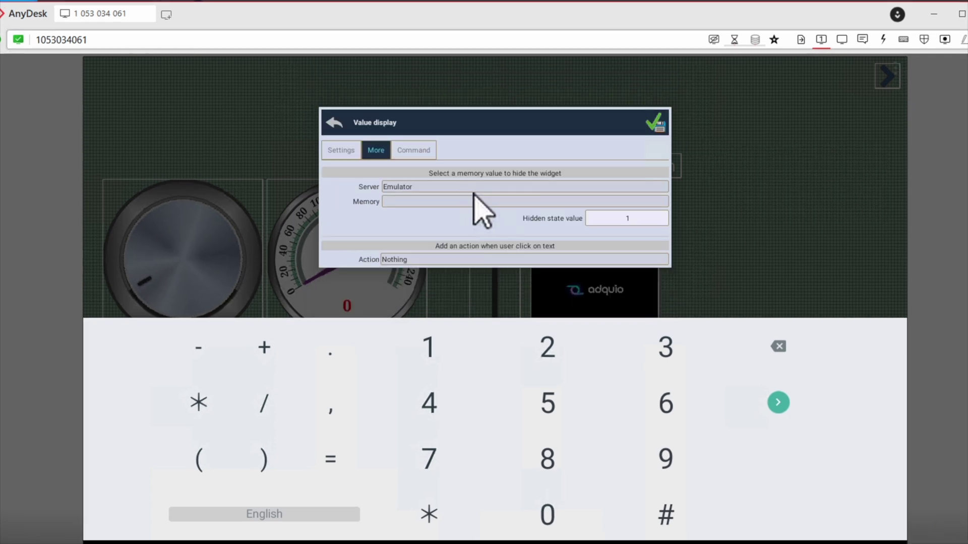
Set the display's tap action to 'Show dialog to edit value'.
left_click(485, 258)
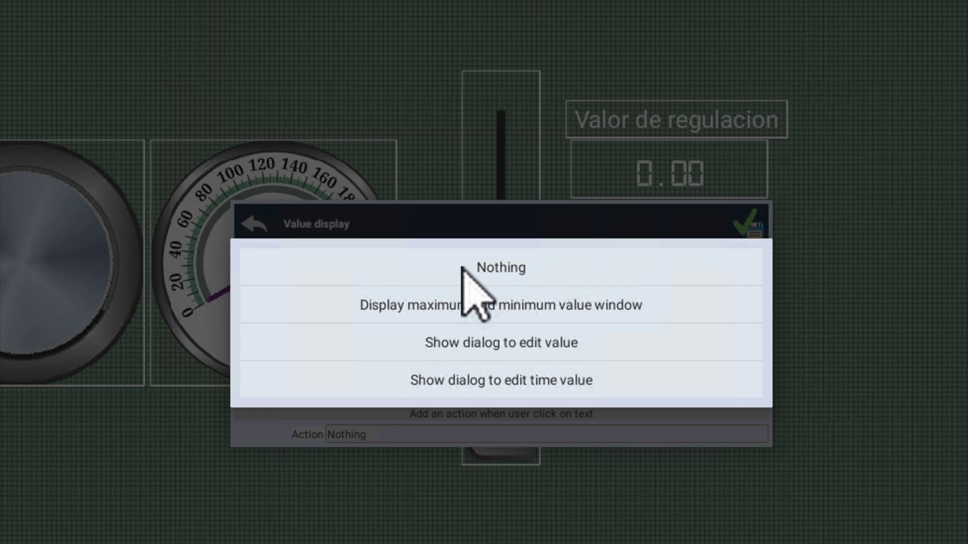
left_click(468, 343)
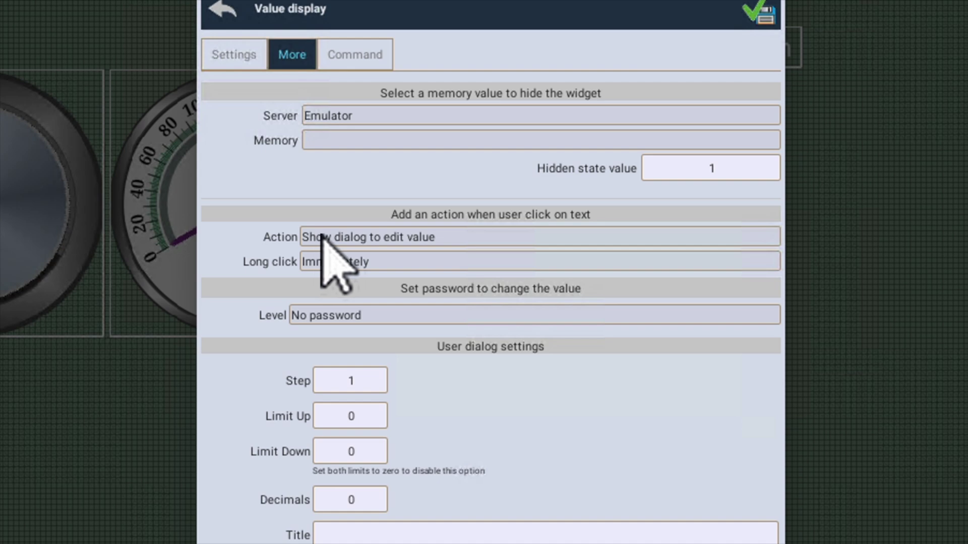
left_click(387, 237)
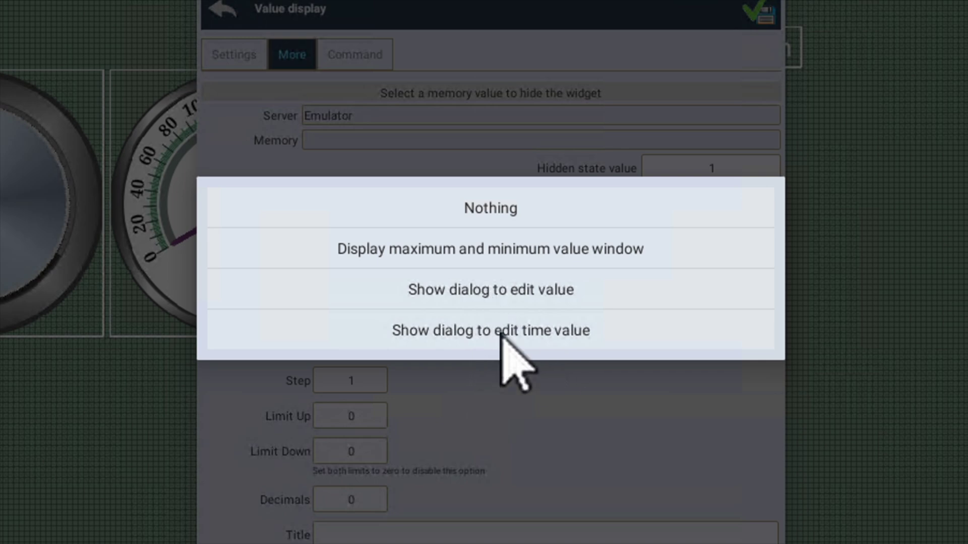
Limit the edit dialog to 18–25, title it 'Select desired Temperature', and save the widget.
left_click(486, 291)
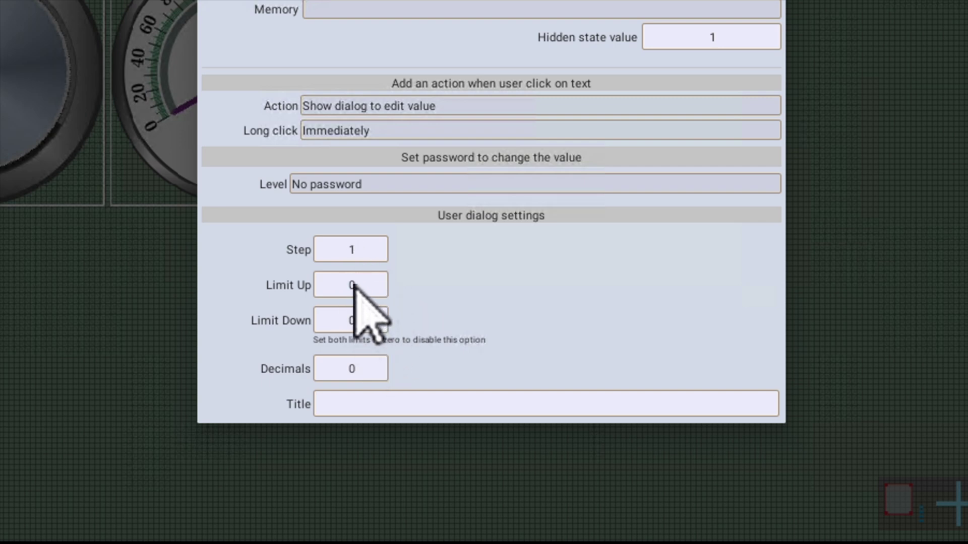
left_click(352, 285)
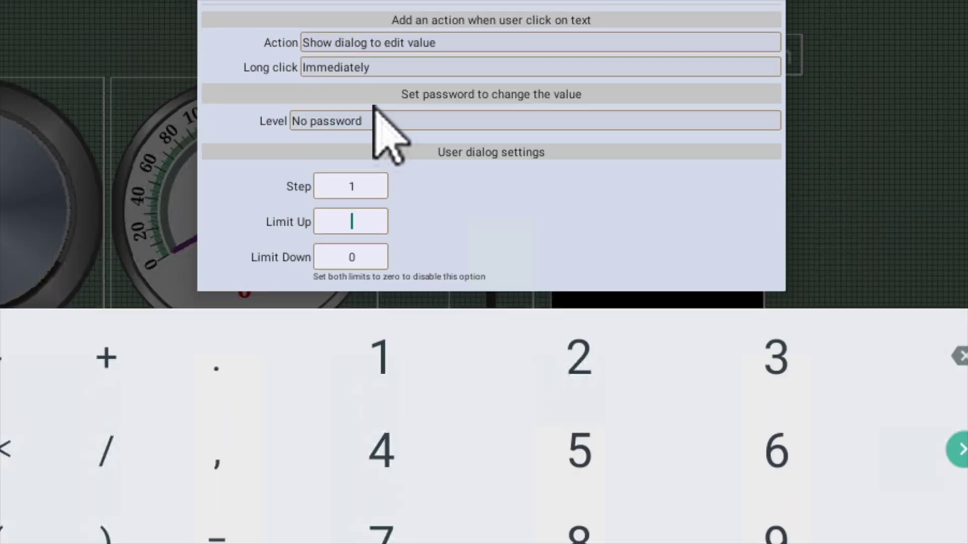
type("25")
left_click(363, 258)
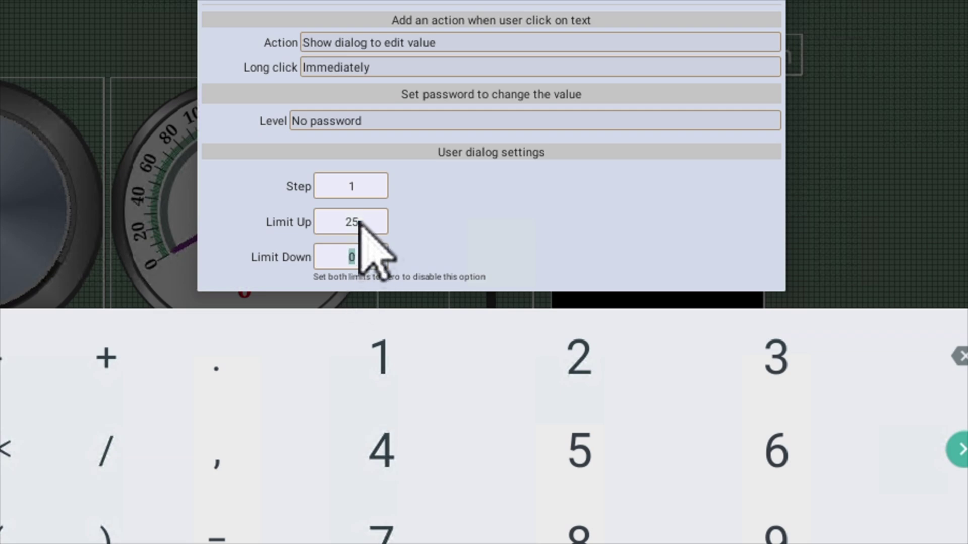
type("18")
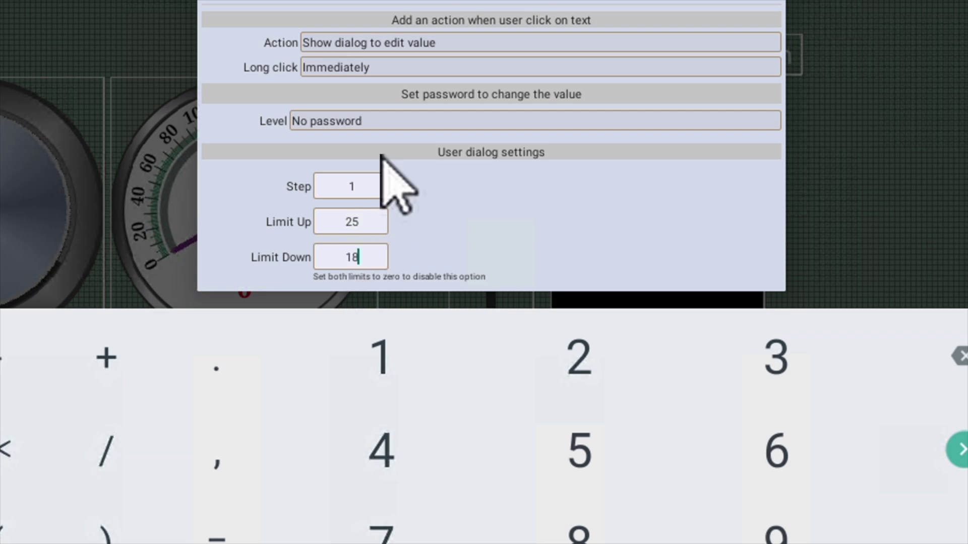
left_click(464, 230)
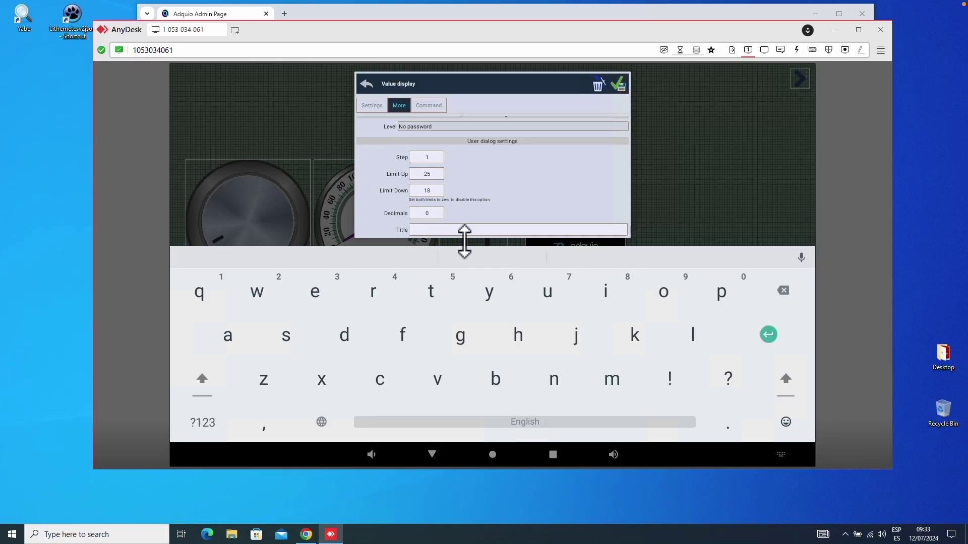
type("Sel")
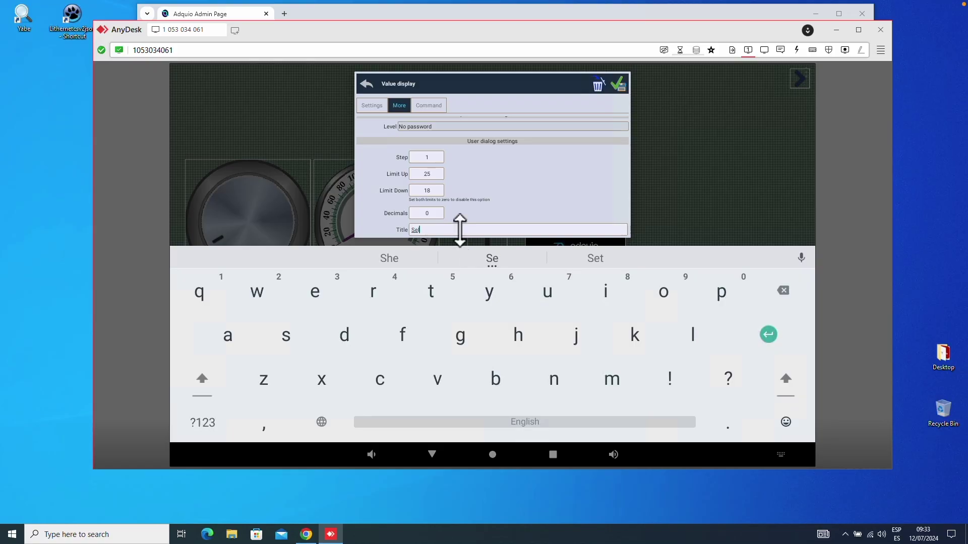
type("ect desired Tempera")
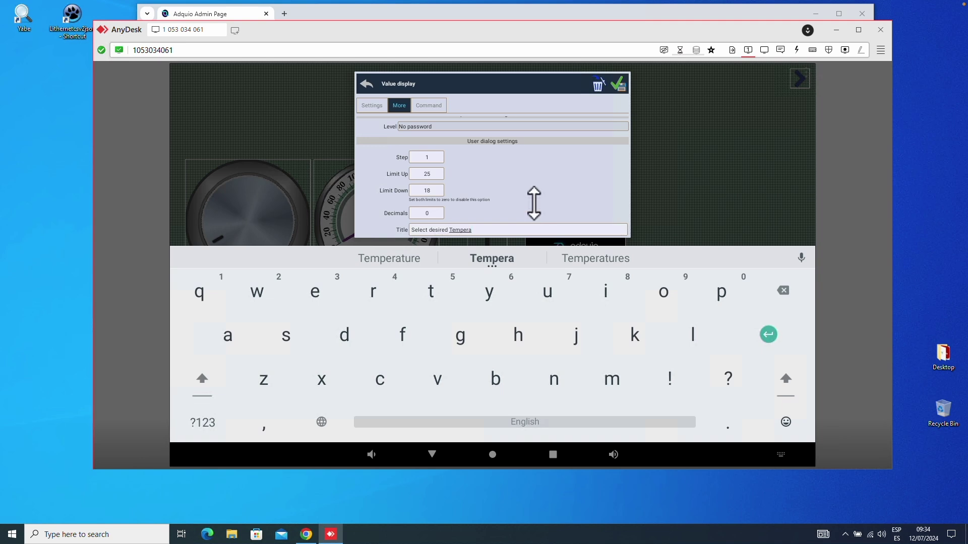
type("ture")
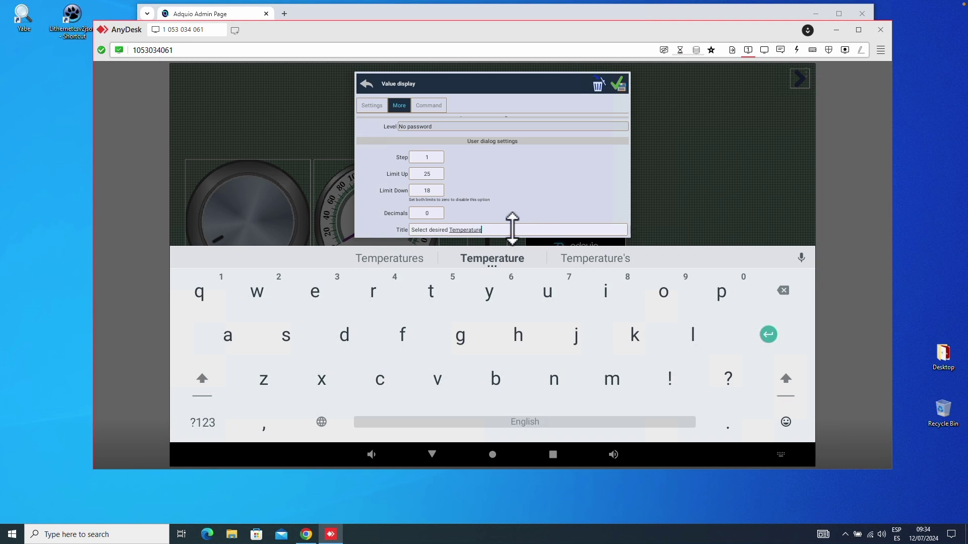
left_click(620, 95)
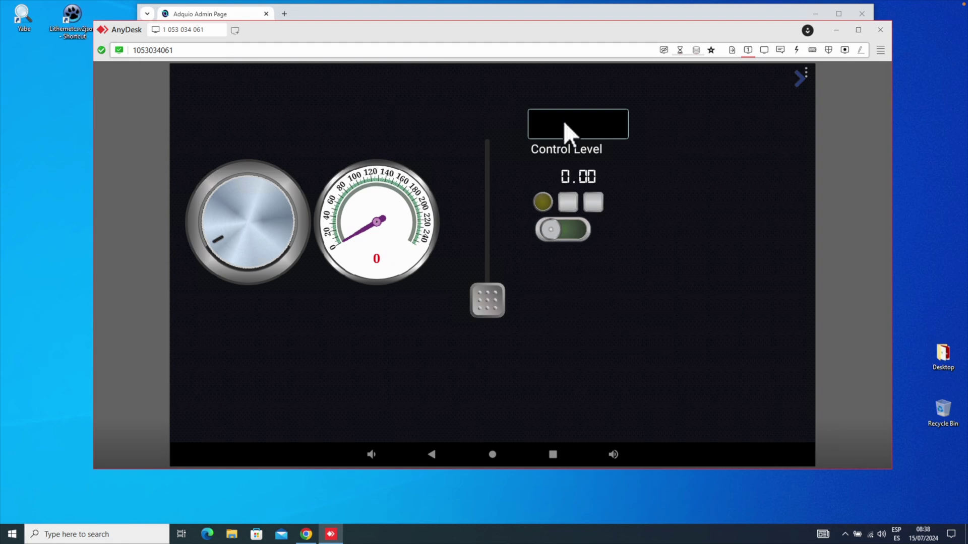
Test the running panel by moving the slider and adjusting the desired temperature.
left_click_drag(490, 292, 489, 285)
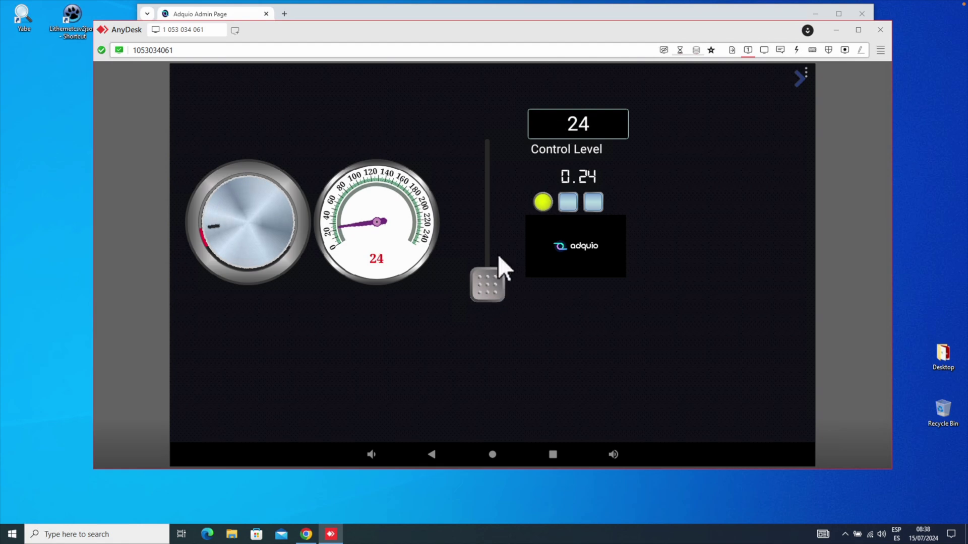
left_click(562, 130)
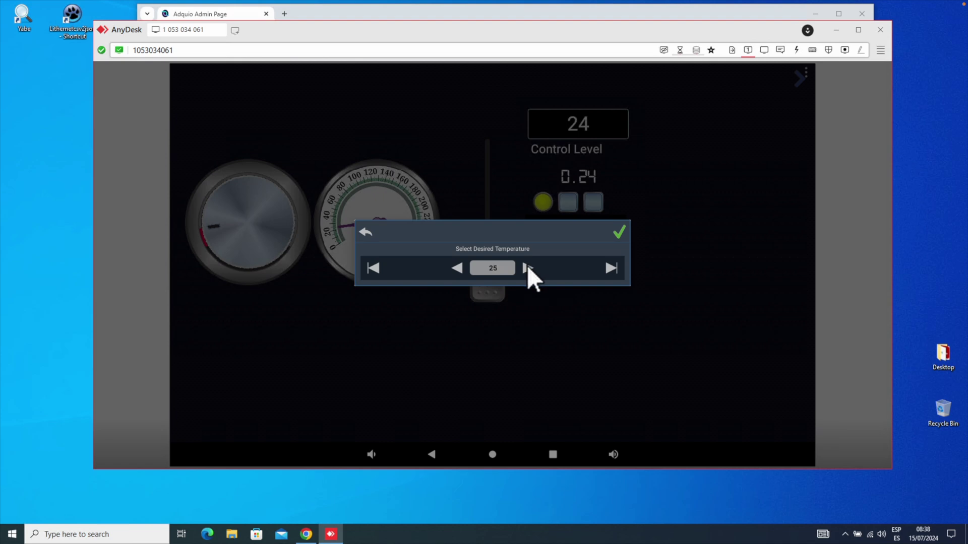
left_click(457, 267)
left_click(457, 268)
left_click(527, 267)
left_click(527, 267)
left_click(617, 230)
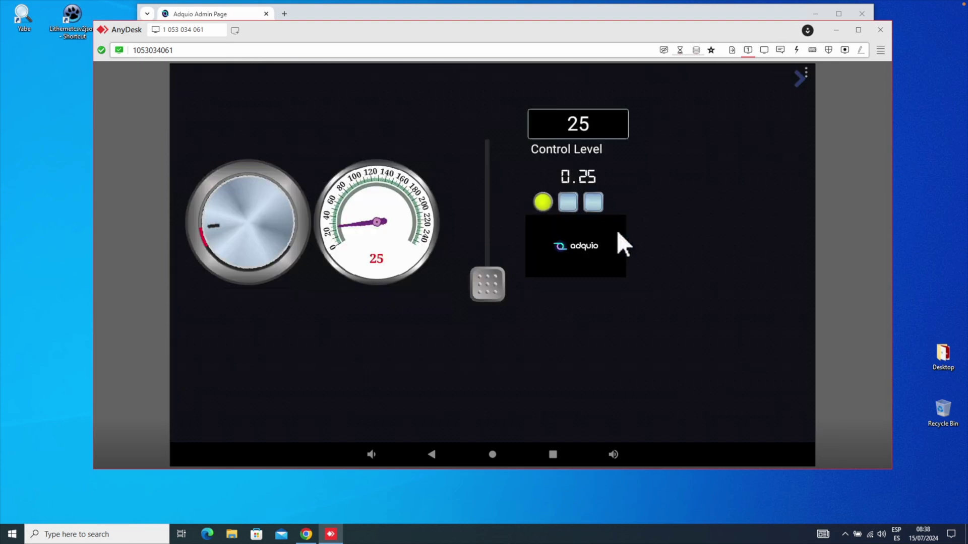
Confirm a desired temperature of 25, then unlock the panel for editing.
left_click(581, 124)
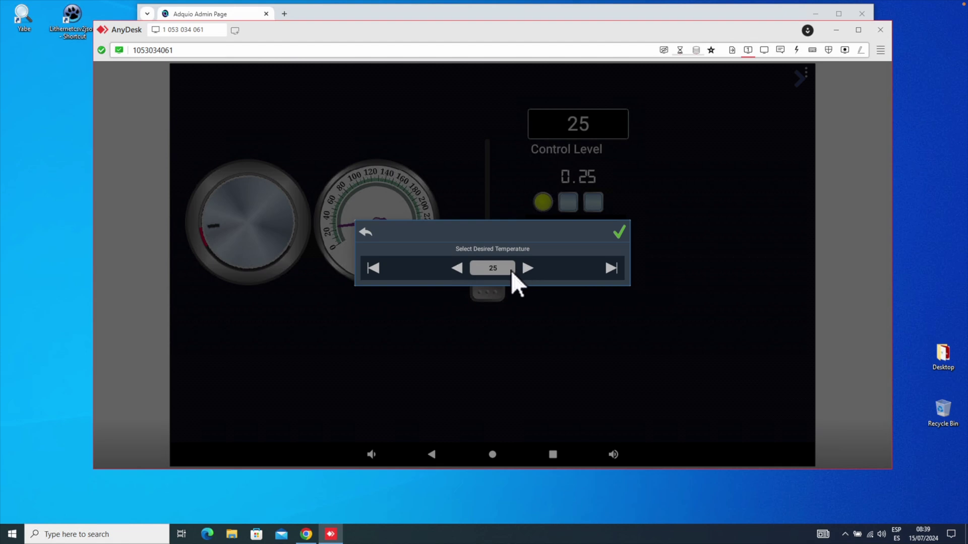
left_click(620, 230)
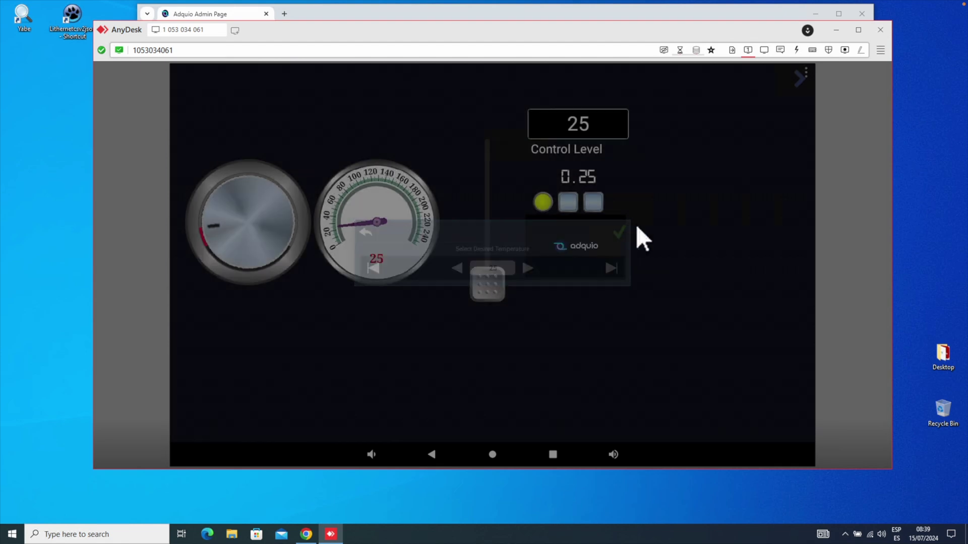
left_click(805, 68)
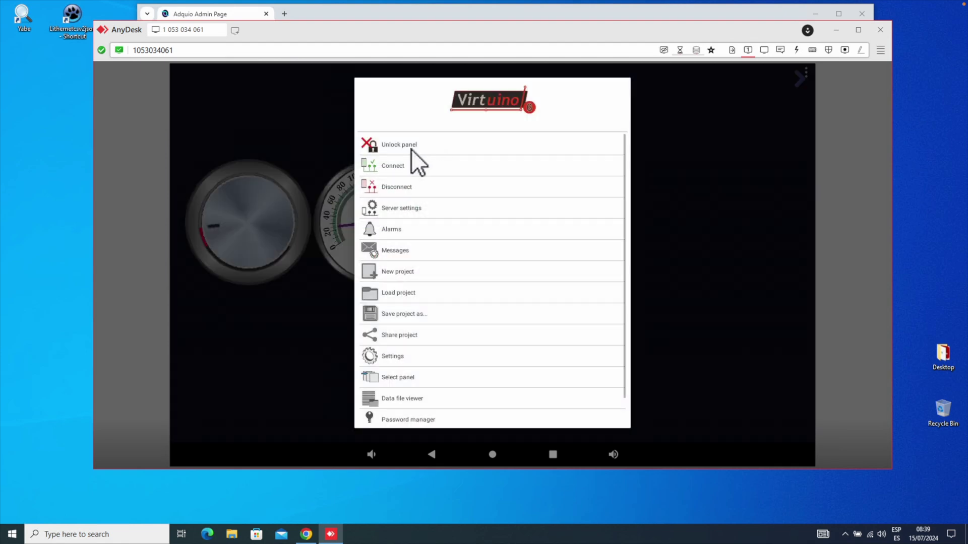
left_click(400, 144)
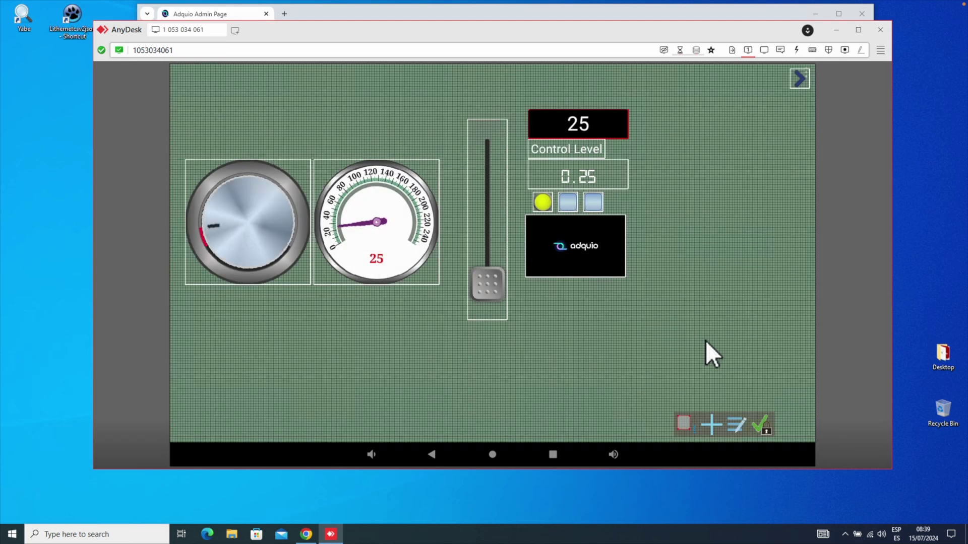
Open the add-widget list and browse the Level 1 and Level 2 widgets.
left_click(714, 424)
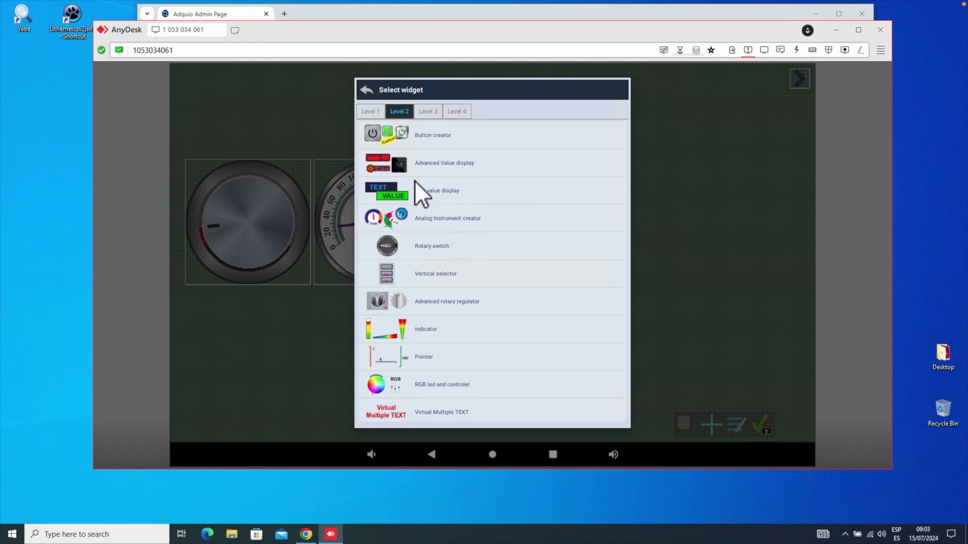
left_click(372, 115)
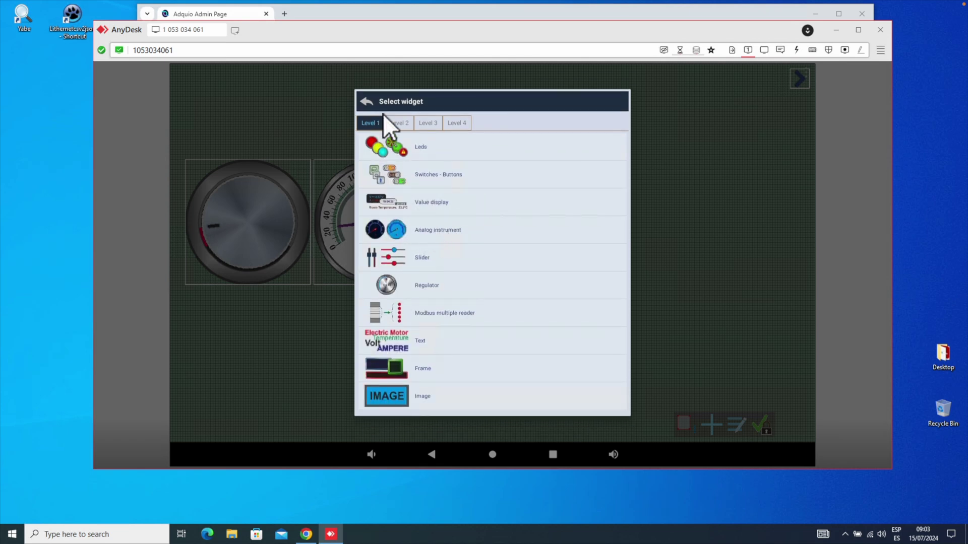
left_click(398, 122)
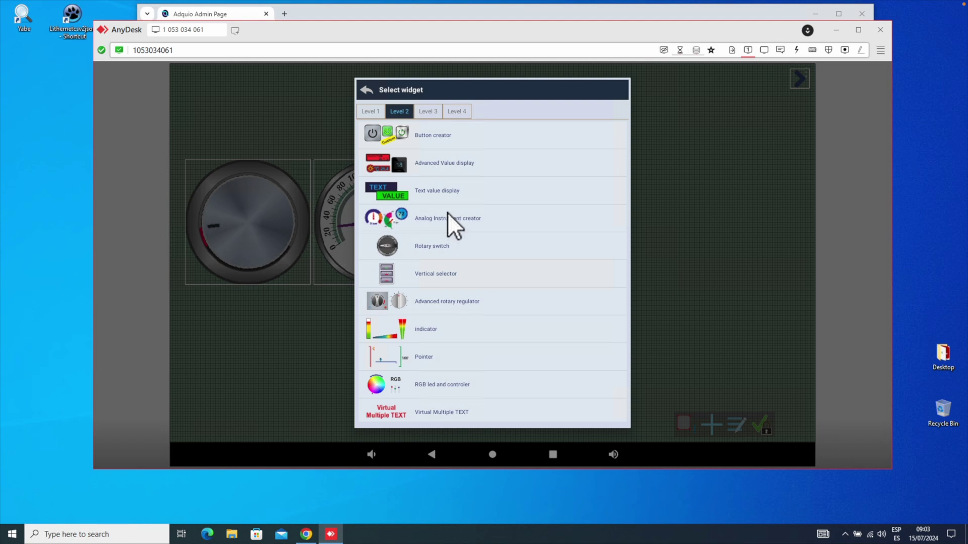
mouse_move(799, 6)
Look through the Analog Instrument creator settings and exit without adding a gauge.
left_click(453, 215)
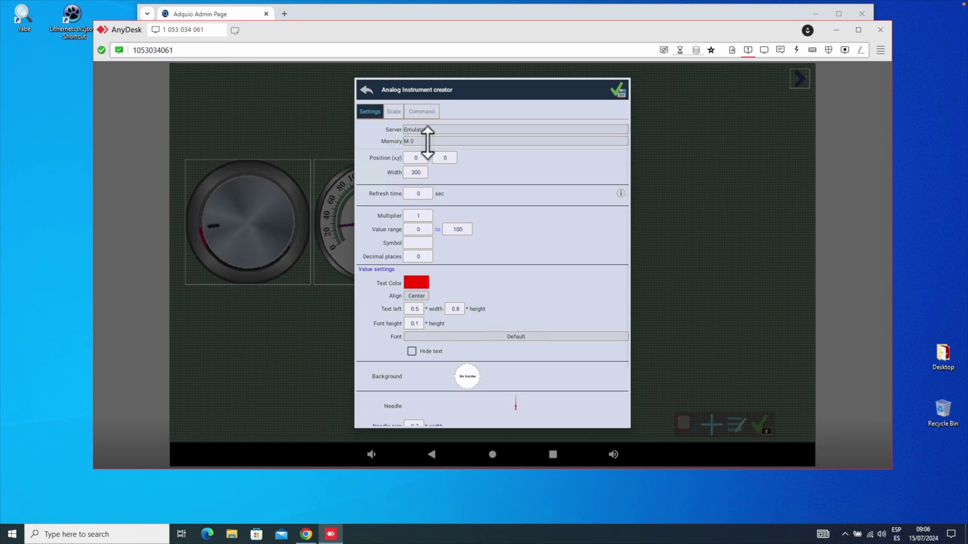
scroll(451, 255, "down", 3)
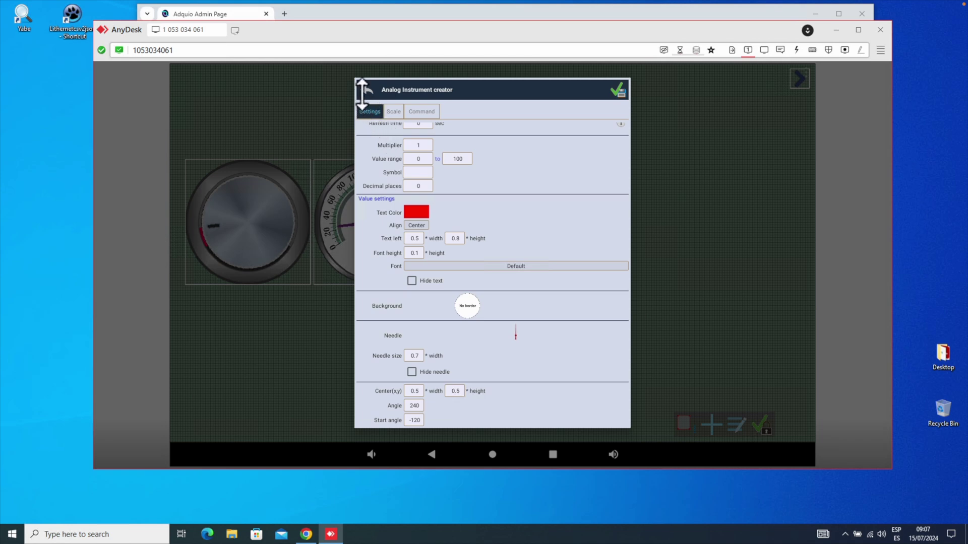
left_click(364, 92)
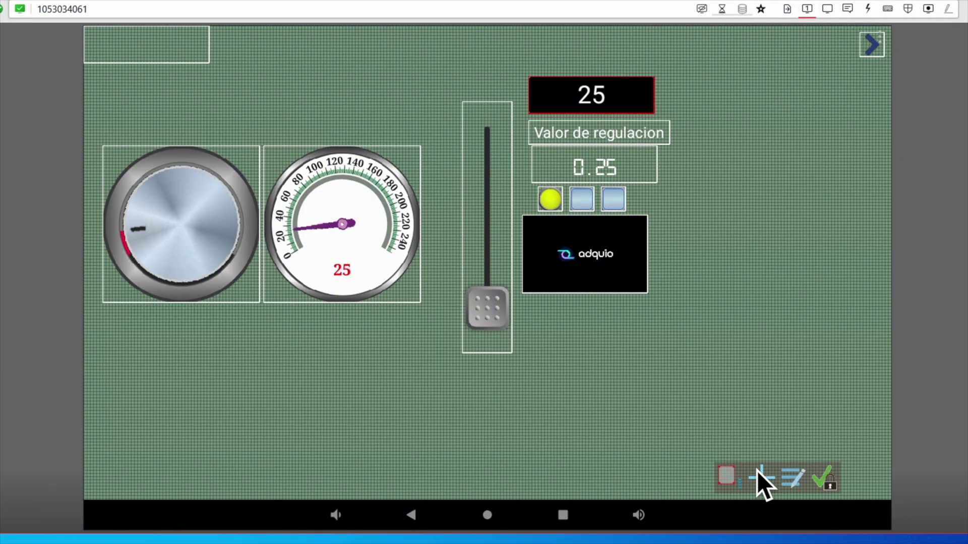
Add a Rotary regulator knob and place it below the left knob.
left_click(757, 470)
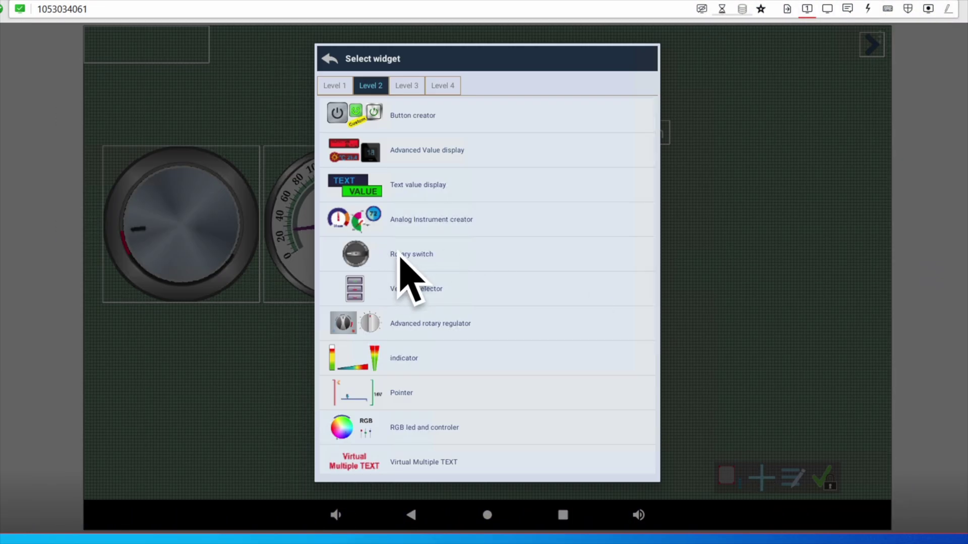
left_click(397, 254)
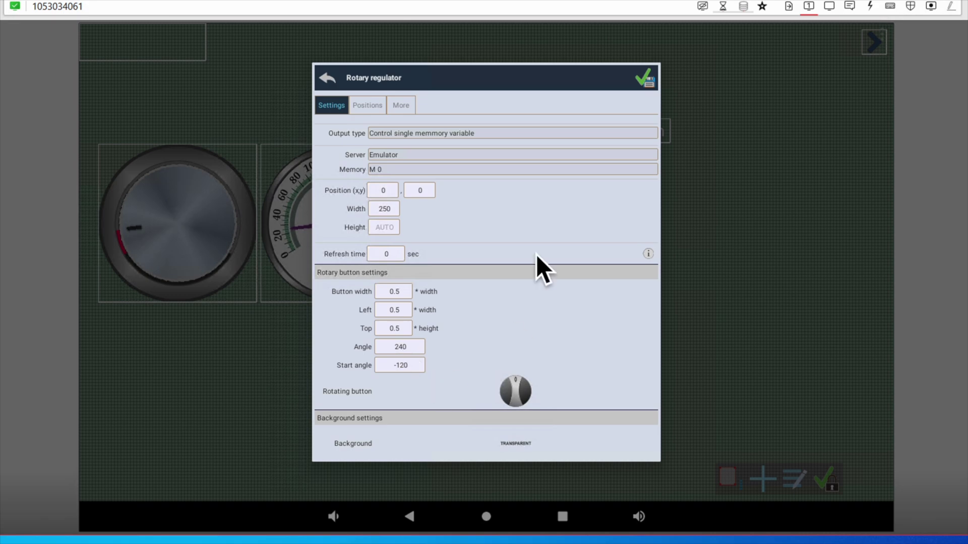
left_click(642, 80)
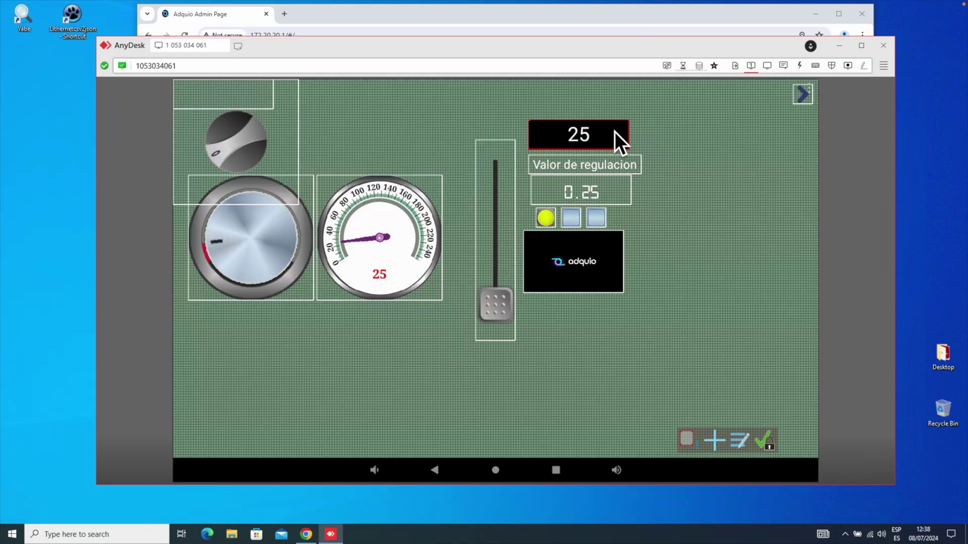
left_click_drag(247, 131, 258, 354)
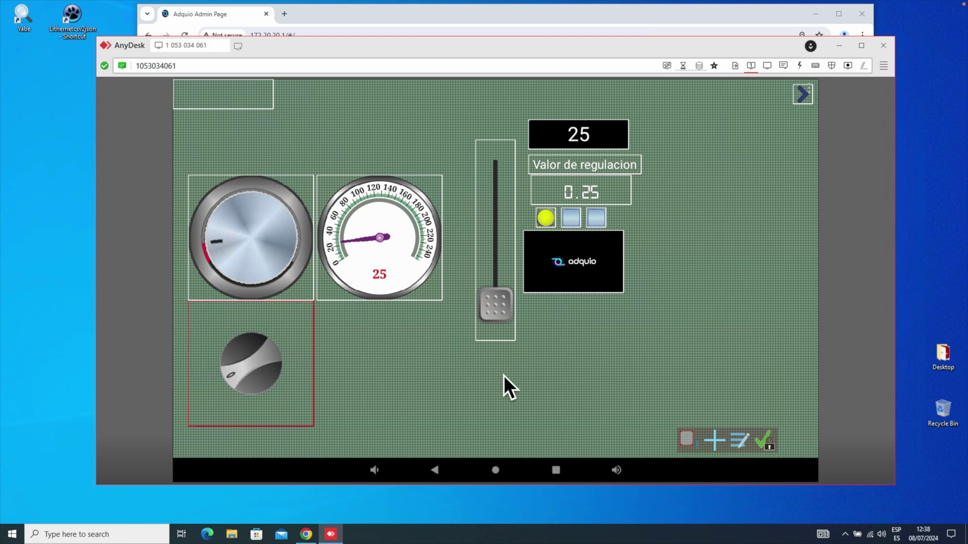
Run the panel and turn the new knob both ways to test it.
left_click(755, 439)
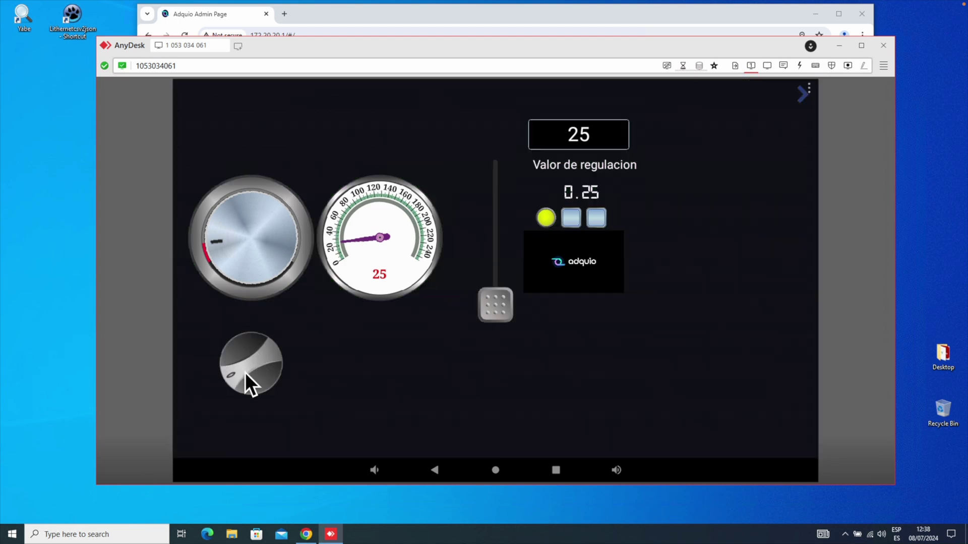
left_click_drag(230, 343, 253, 332)
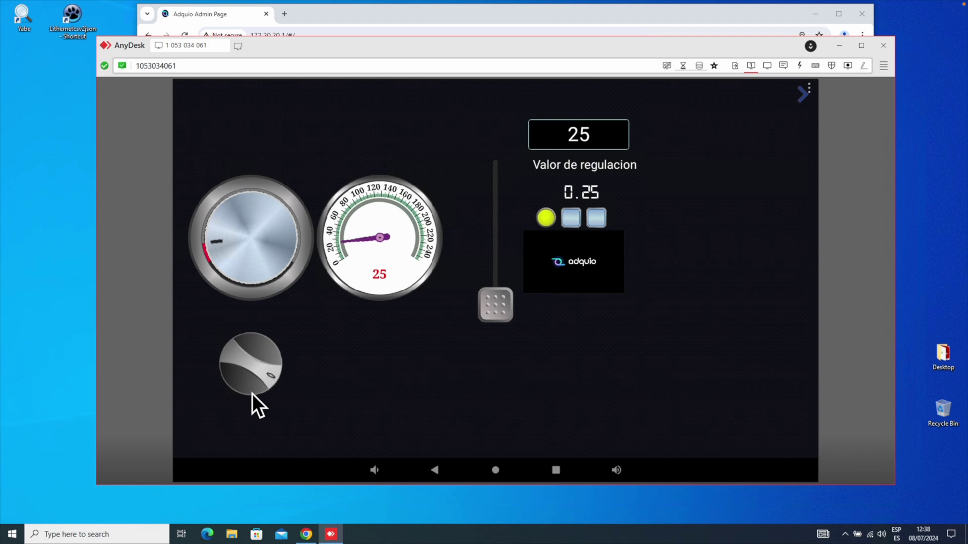
left_click_drag(252, 394, 246, 343)
left_click(809, 87)
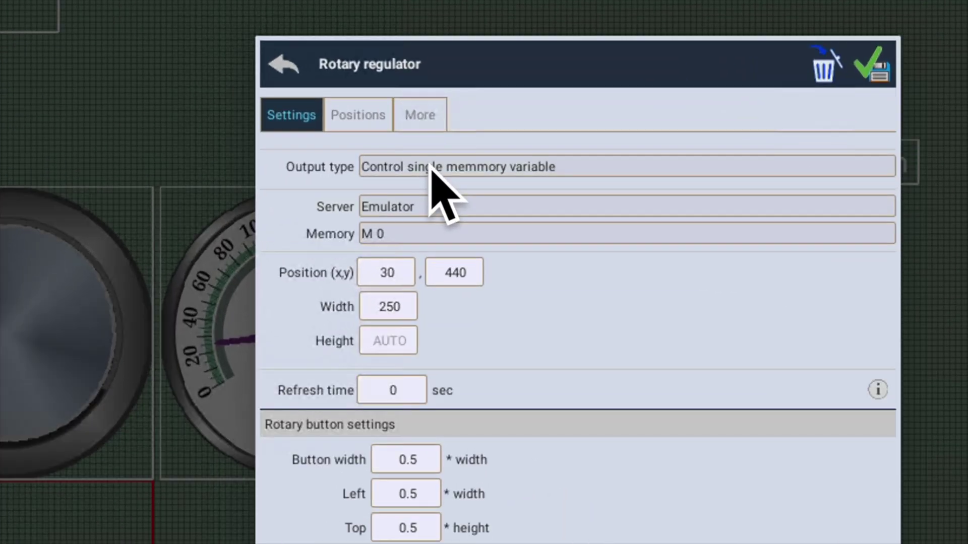
Link the knob as a single-memory output to Adquio Lite register 1 on unit ID 1.
left_click(433, 169)
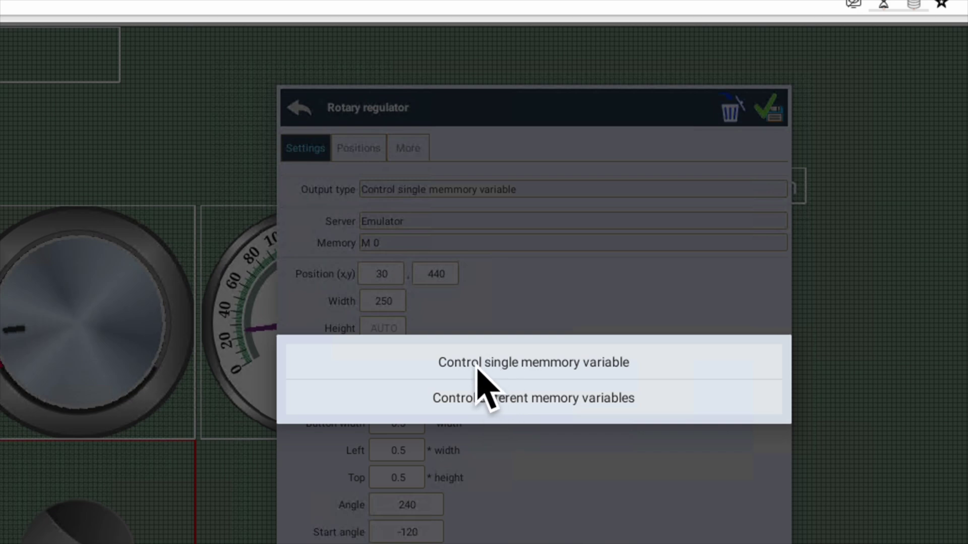
left_click(487, 363)
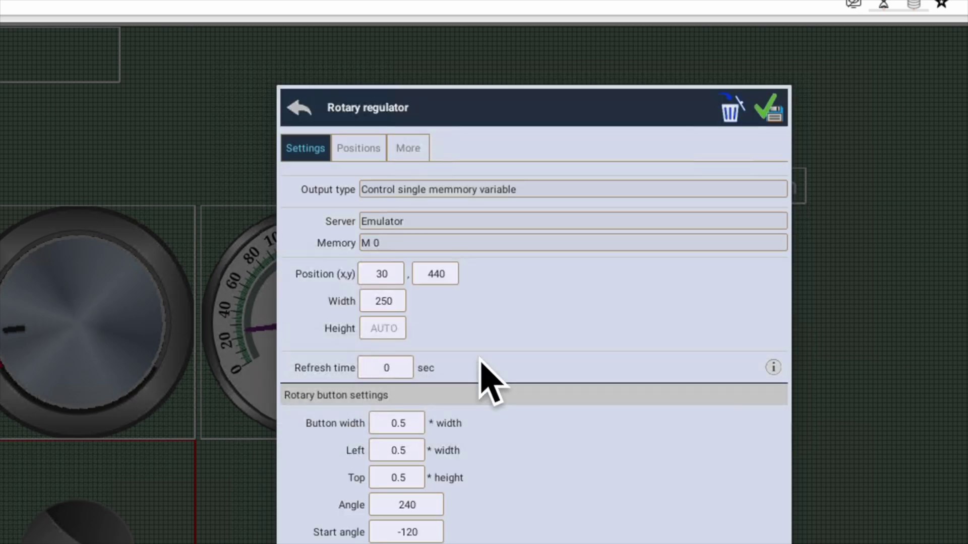
left_click(428, 221)
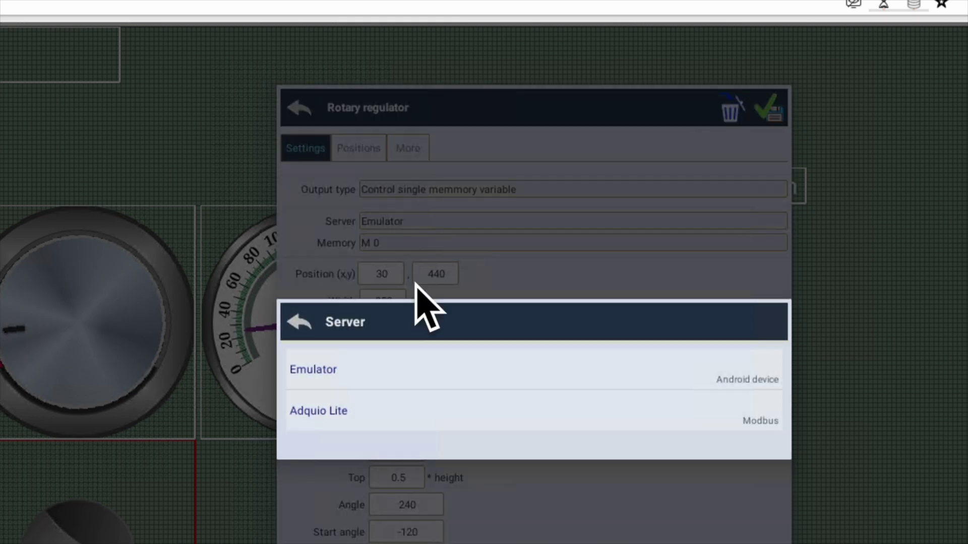
left_click(333, 408)
left_click(431, 244)
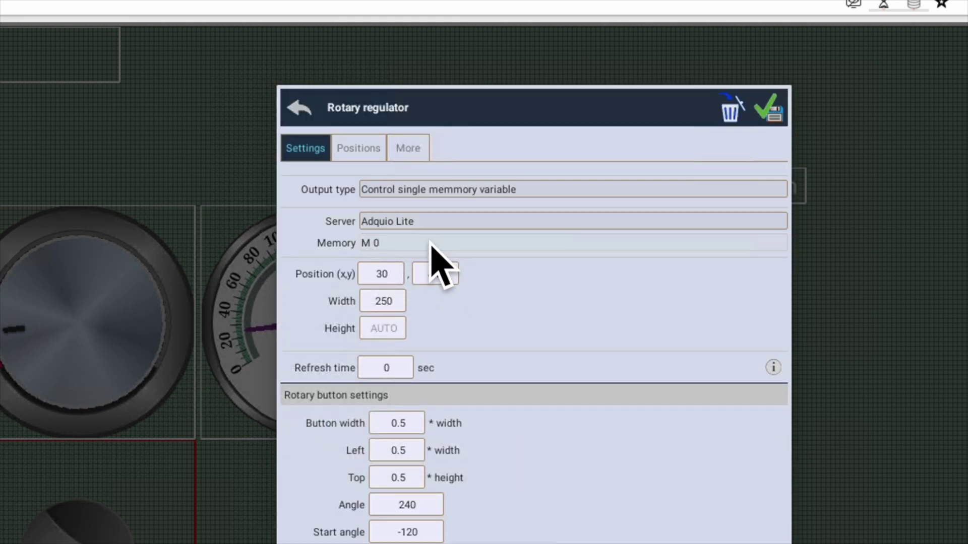
left_click(425, 386)
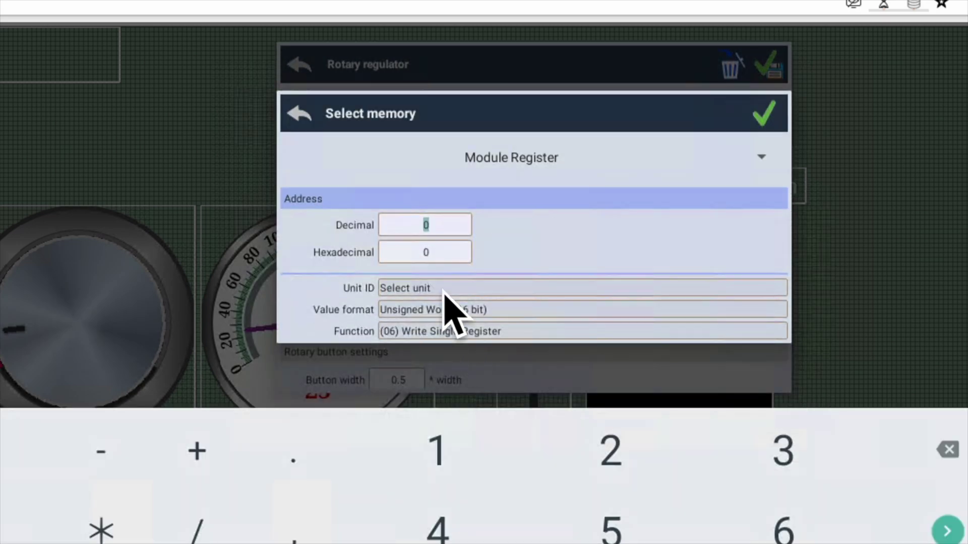
type("1")
left_click(446, 288)
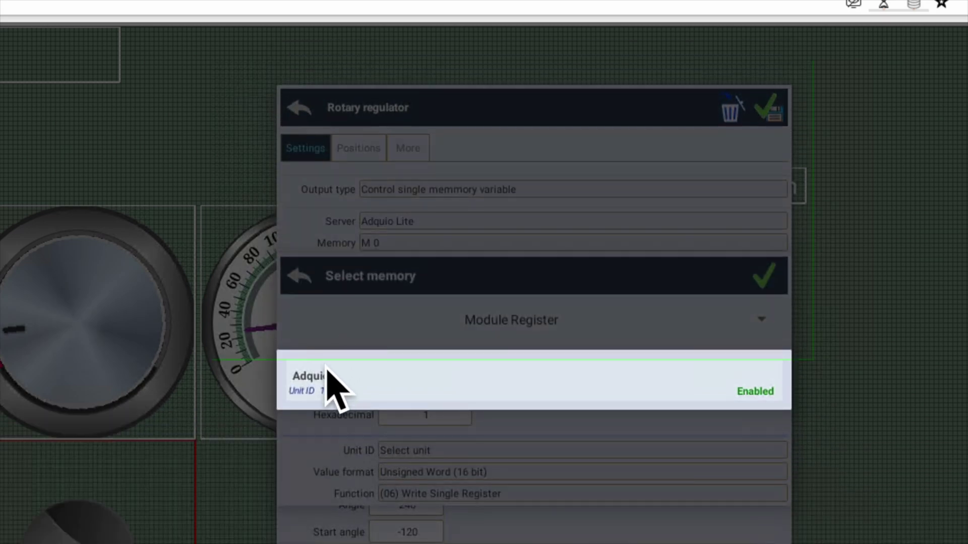
left_click(321, 398)
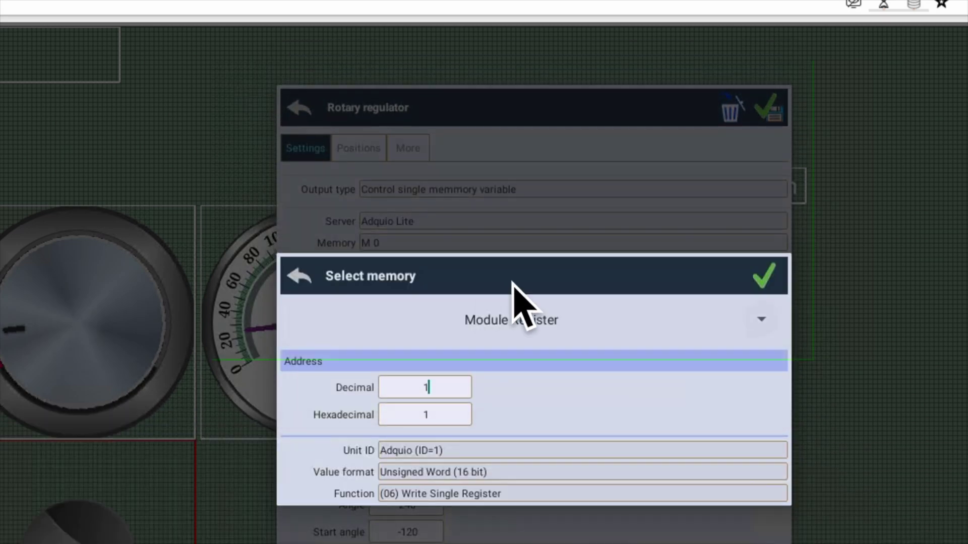
left_click(760, 276)
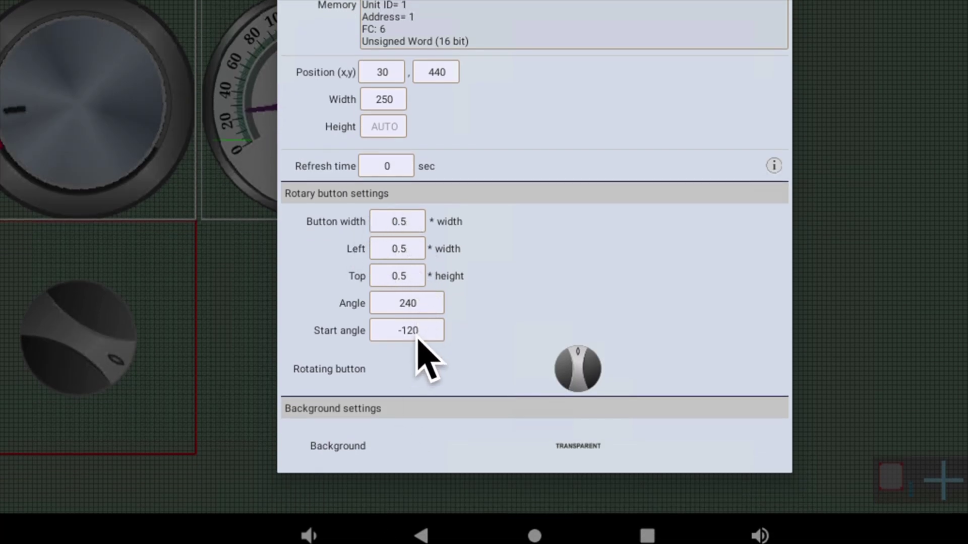
Use the light red-marked knob image and the tick-marked dial background.
left_click(579, 371)
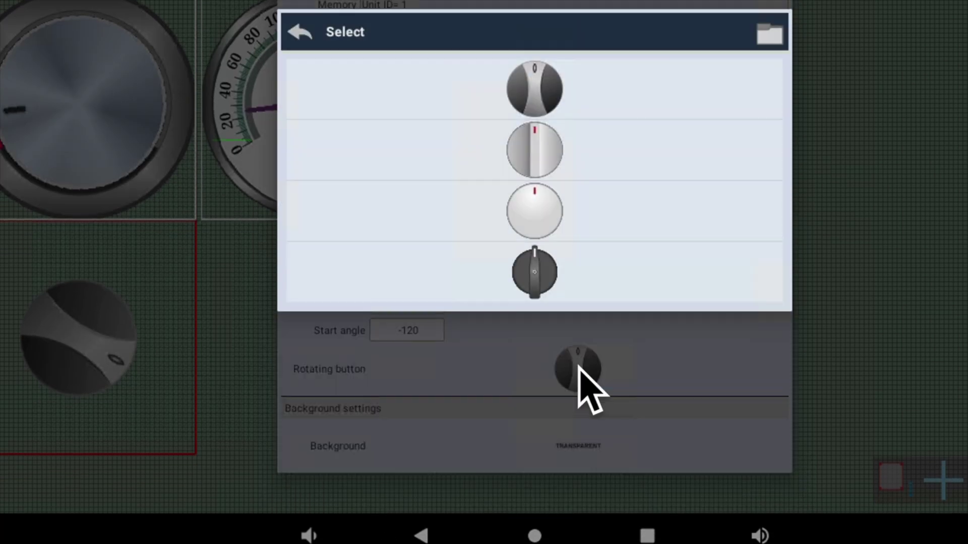
left_click(531, 149)
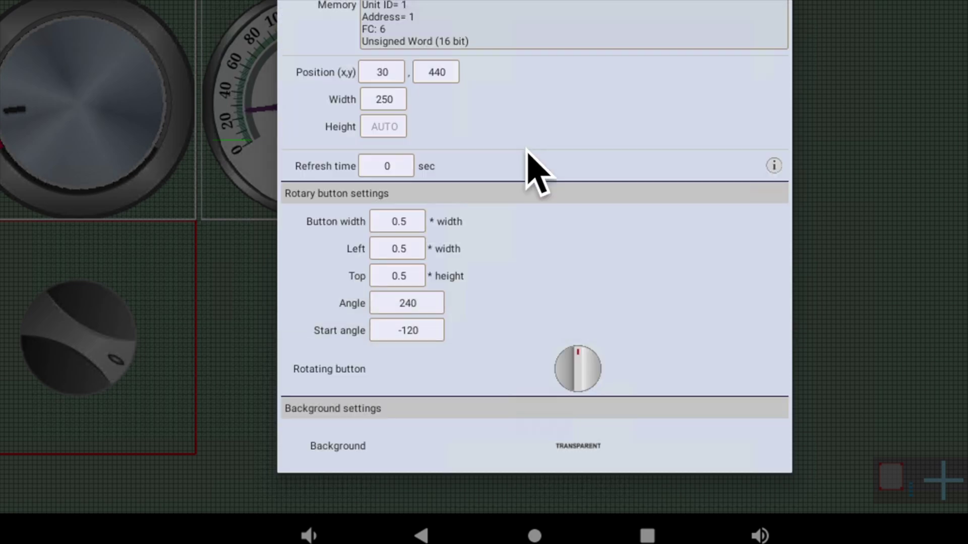
left_click(572, 444)
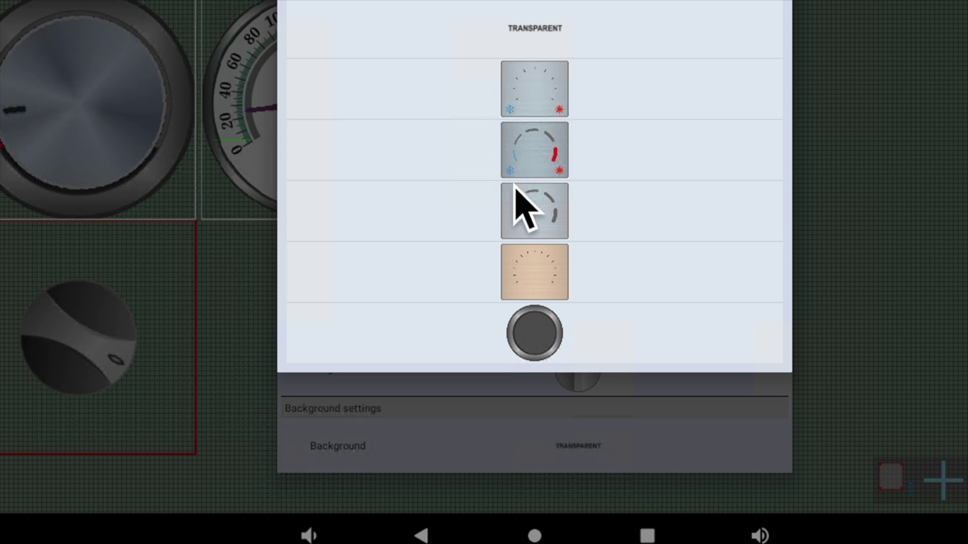
left_click(530, 92)
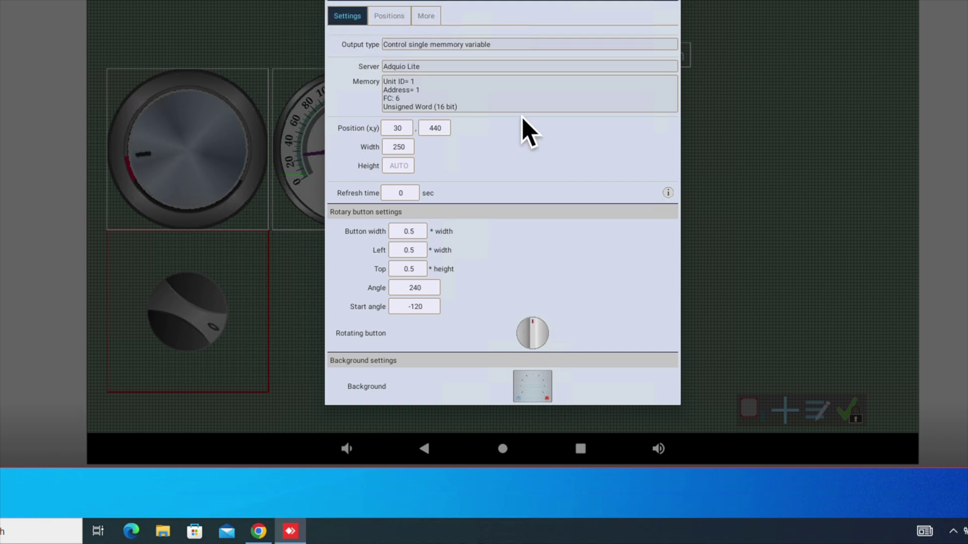
Add Position 3 to the rotary regulator, sending the value 3.
left_click(387, 15)
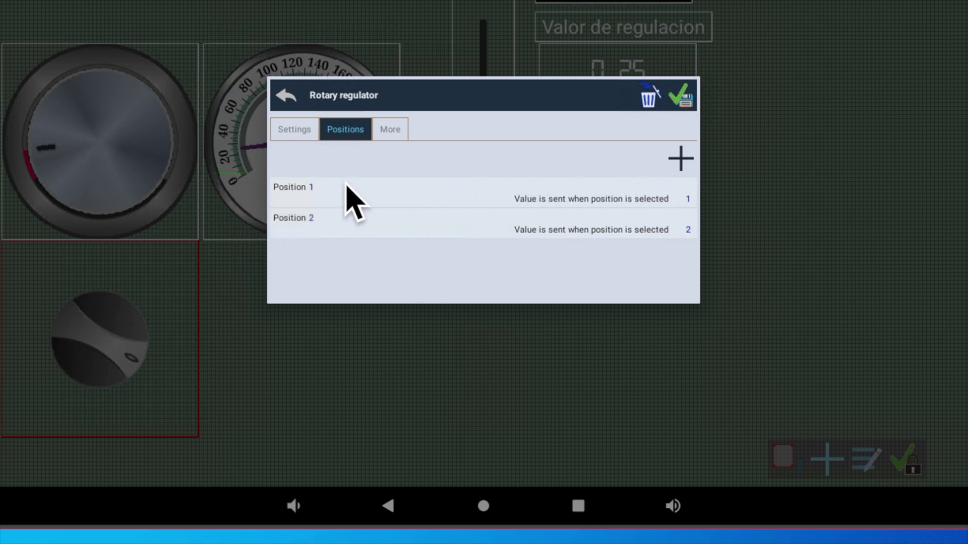
left_click(680, 157)
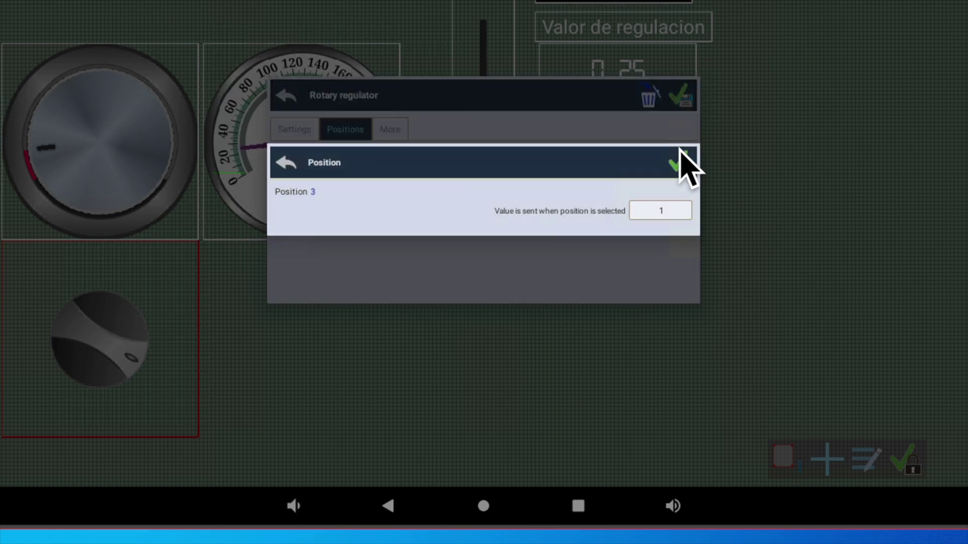
left_click(665, 209)
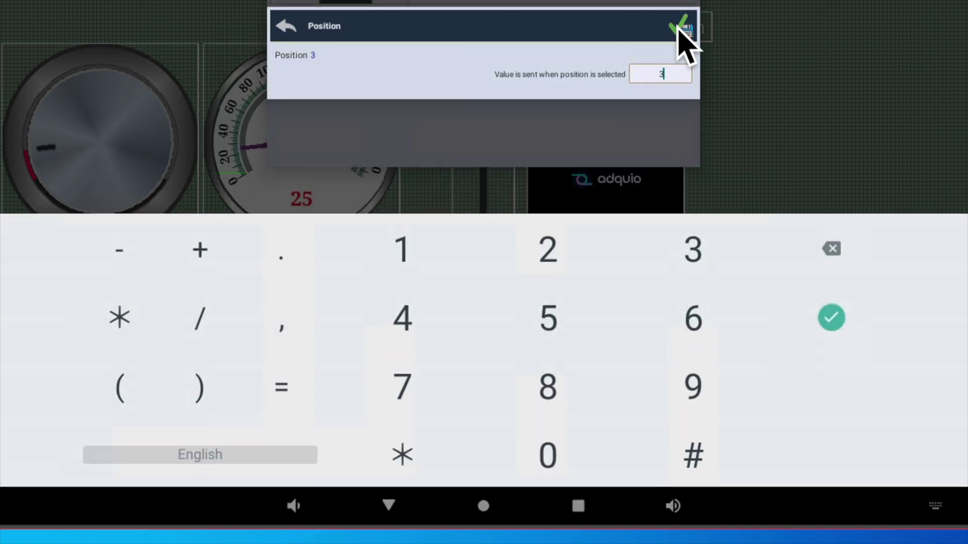
left_click(679, 28)
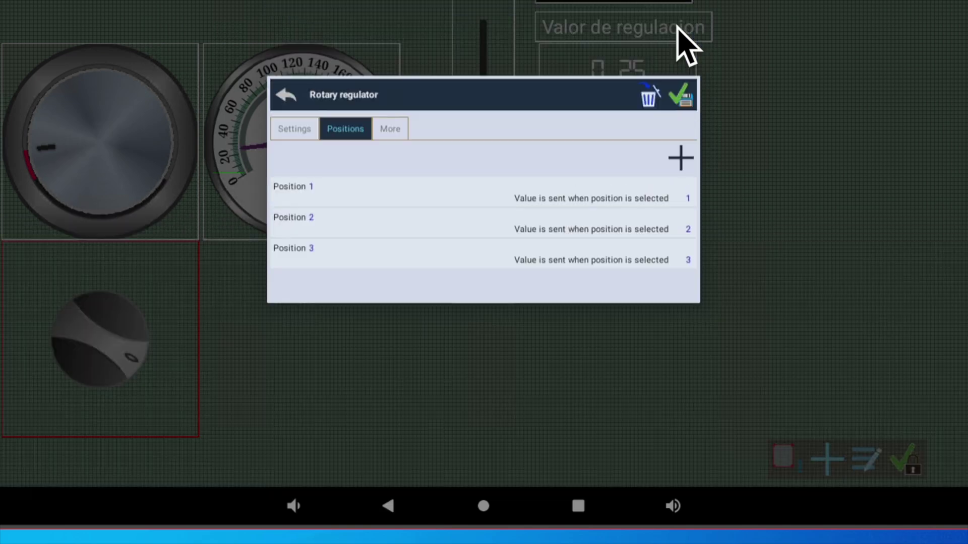
Check that Positions 2 and 1 send their values 2 and 1.
left_click(688, 228)
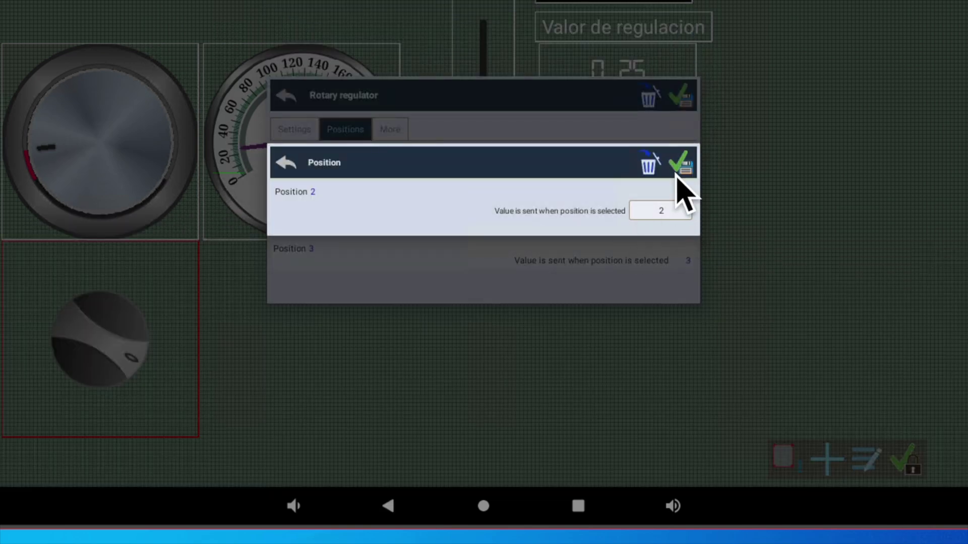
left_click(680, 153)
left_click(685, 195)
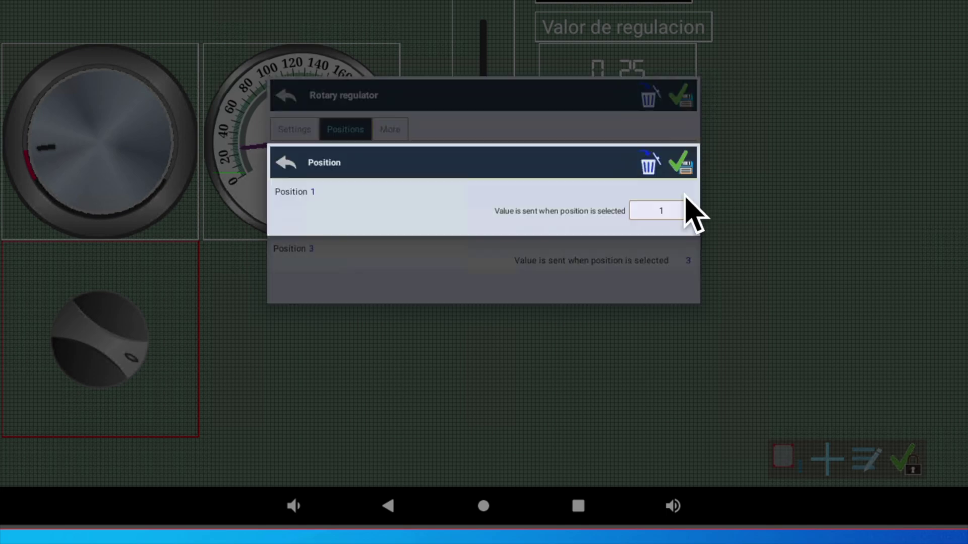
left_click(535, 279)
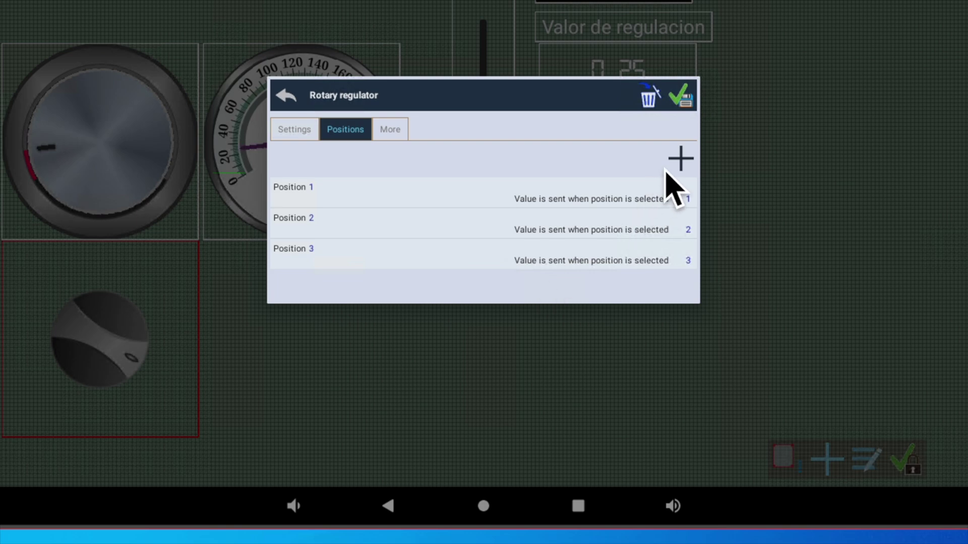
Add Position 4 to the rotary regulator, sending the value 4.
left_click(680, 159)
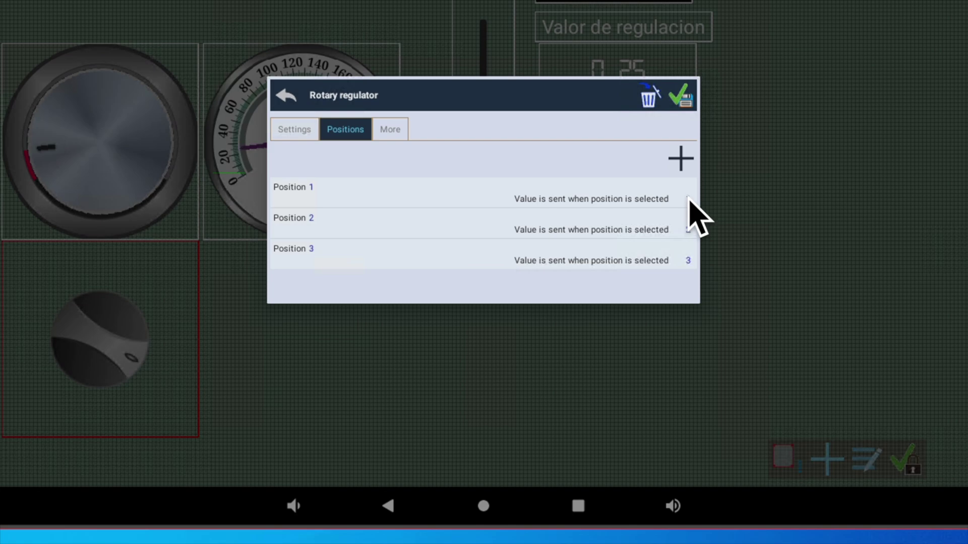
left_click(660, 211)
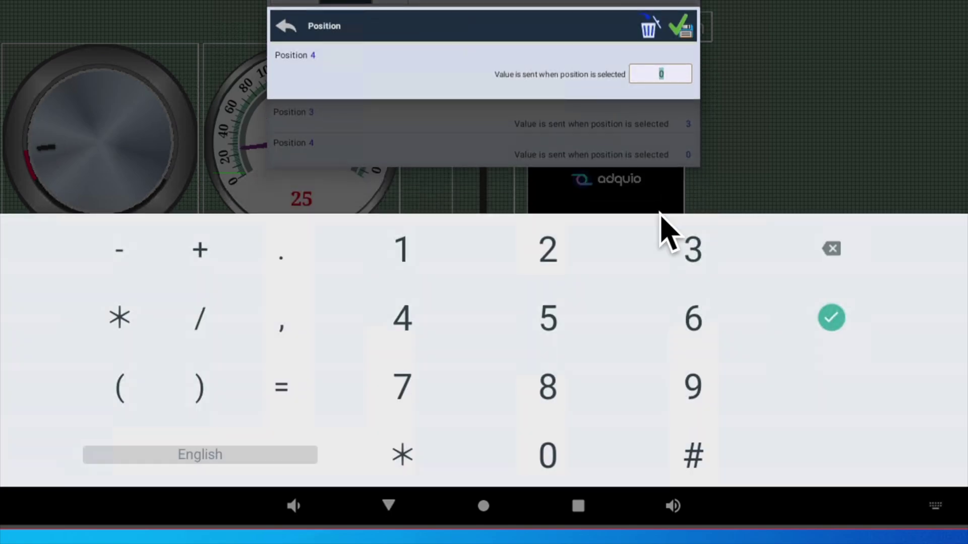
type("4")
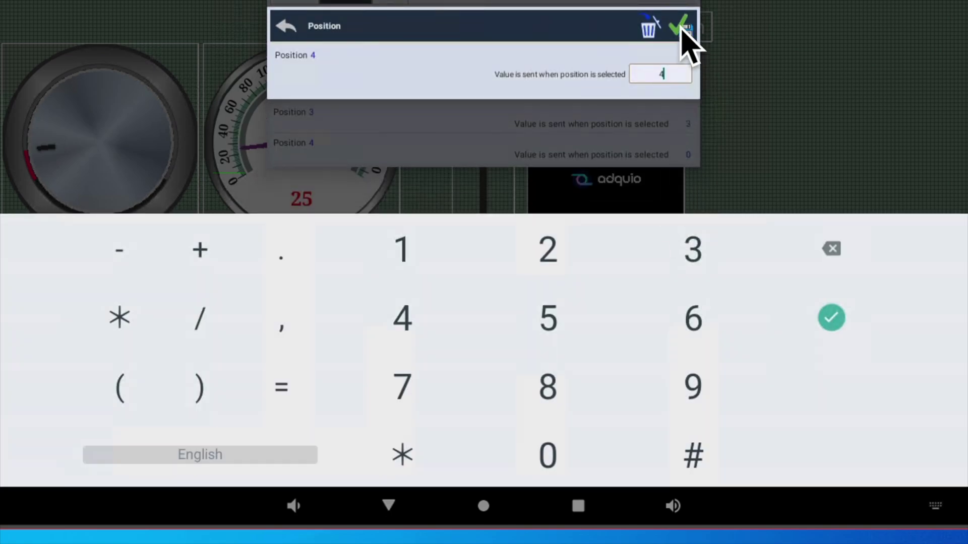
left_click(681, 29)
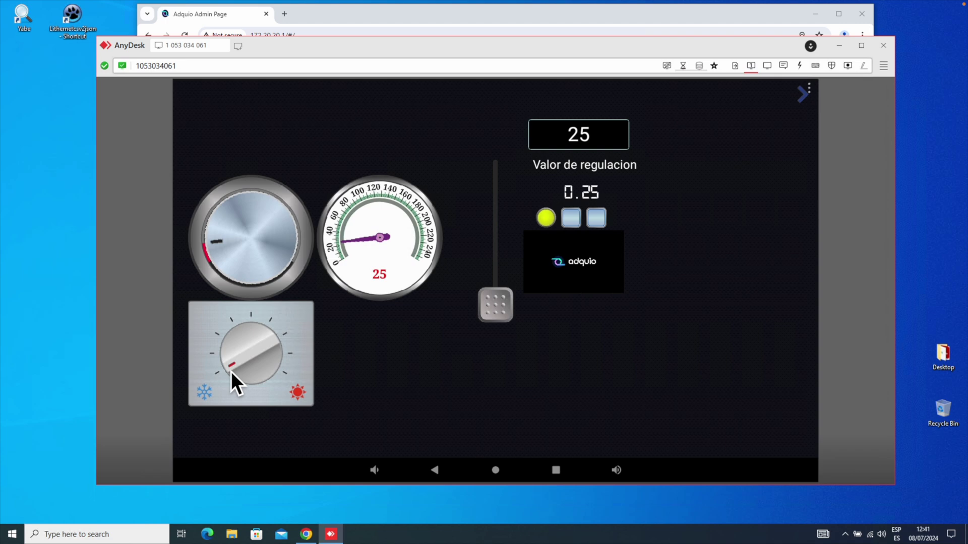
Test the thermostat knob's output, then unlock the panel for editing.
left_click_drag(231, 371, 259, 372)
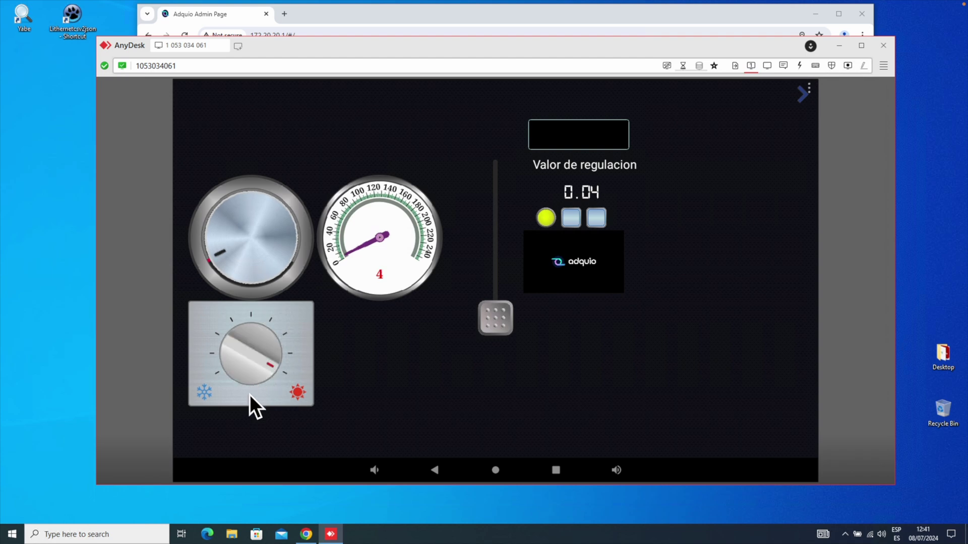
left_click(808, 86)
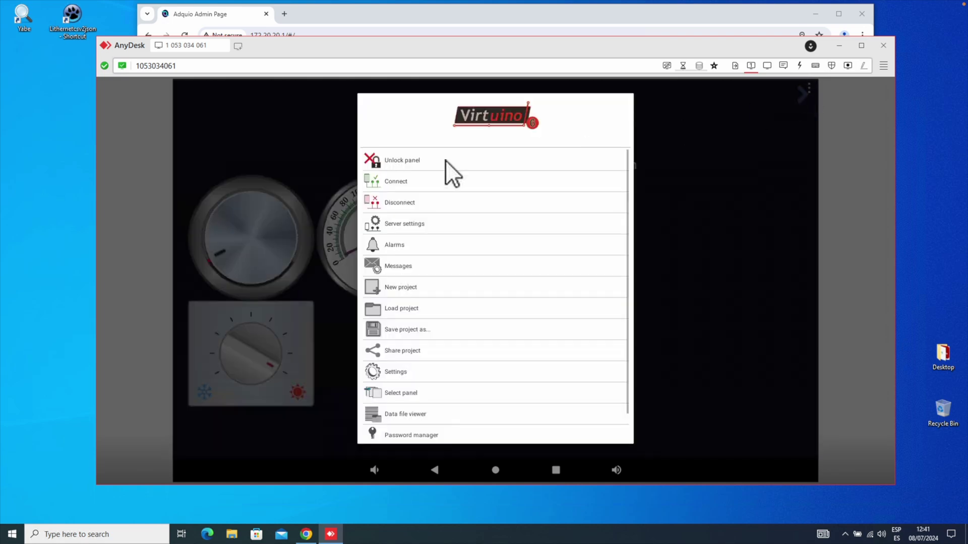
left_click(407, 159)
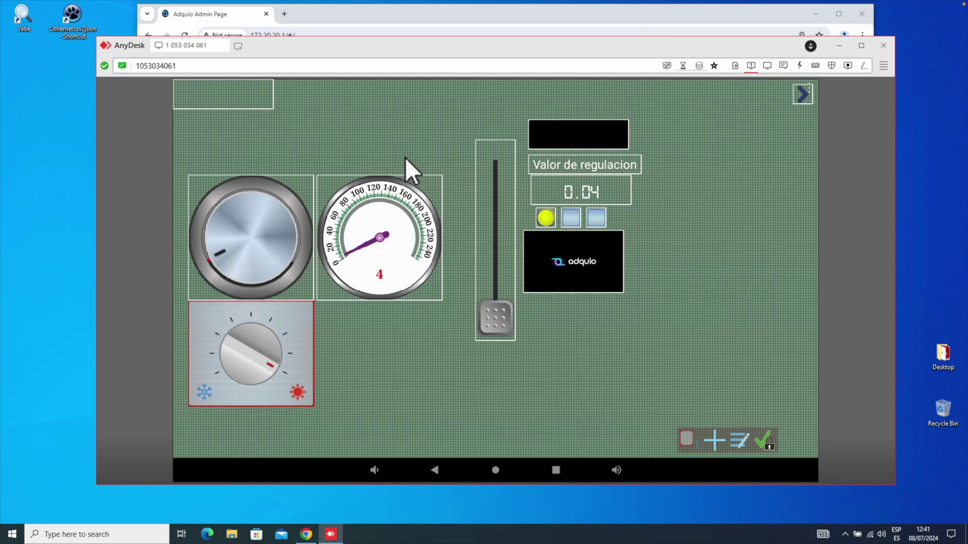
Set the regulator's output type to Control different memory variables.
left_click(258, 348)
left_click(458, 155)
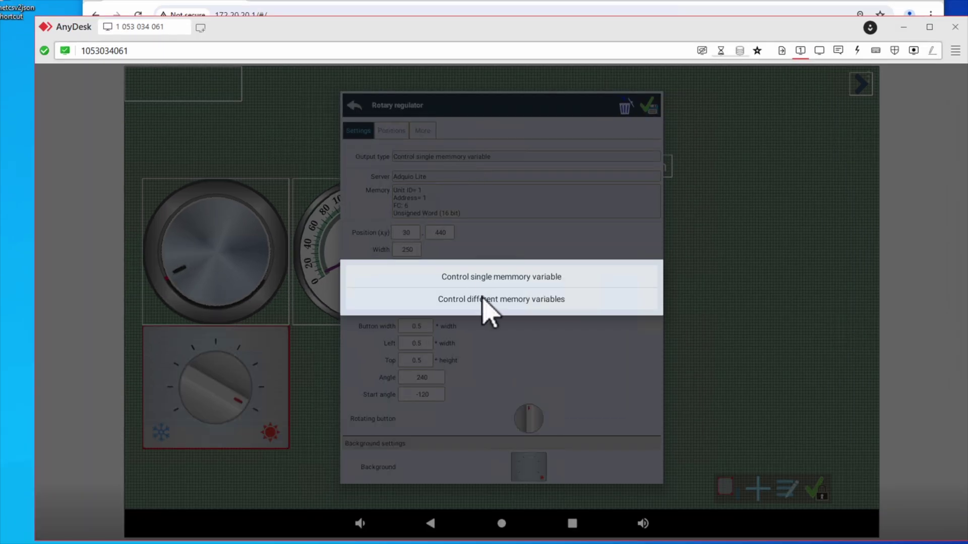
left_click(482, 299)
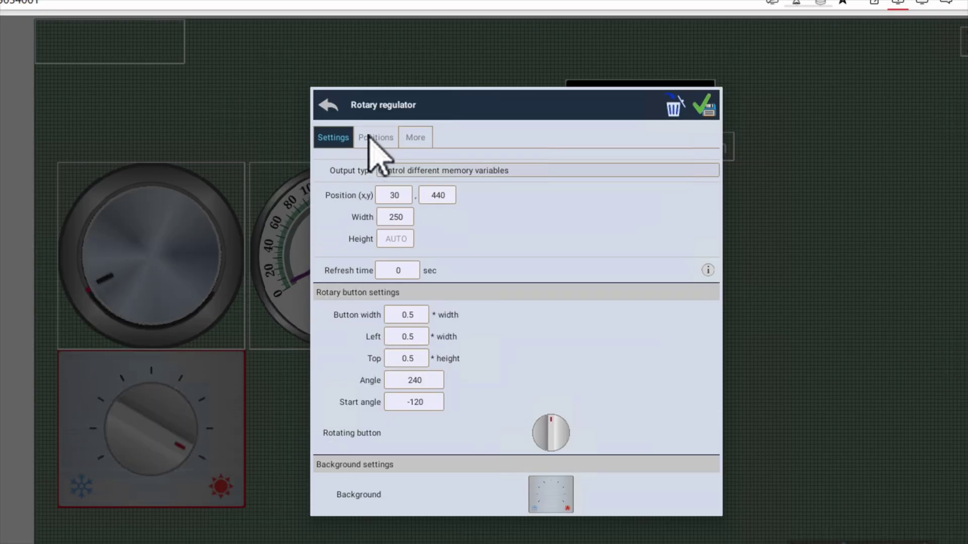
left_click(370, 137)
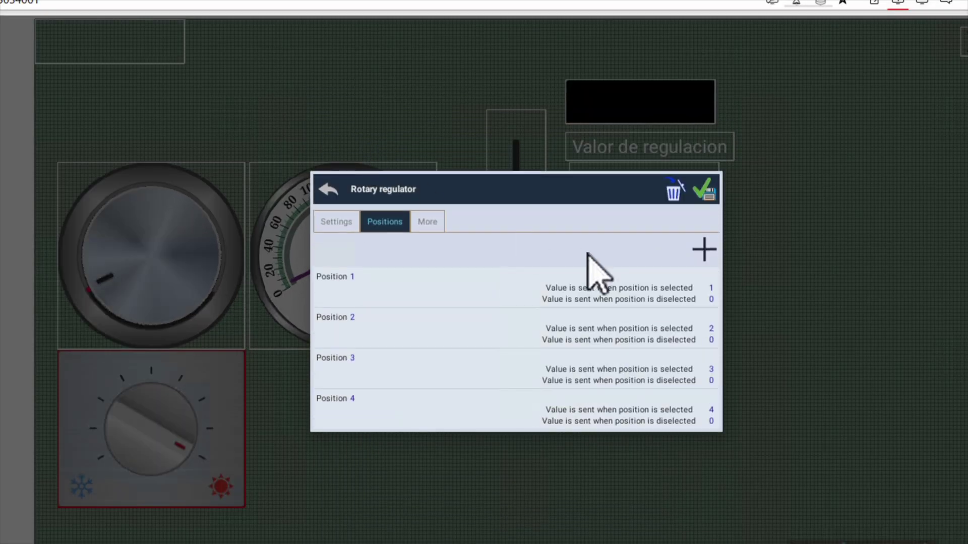
Set Position 1's server to Adquio Lite, confirm its memory, and save the regulator.
left_click(641, 288)
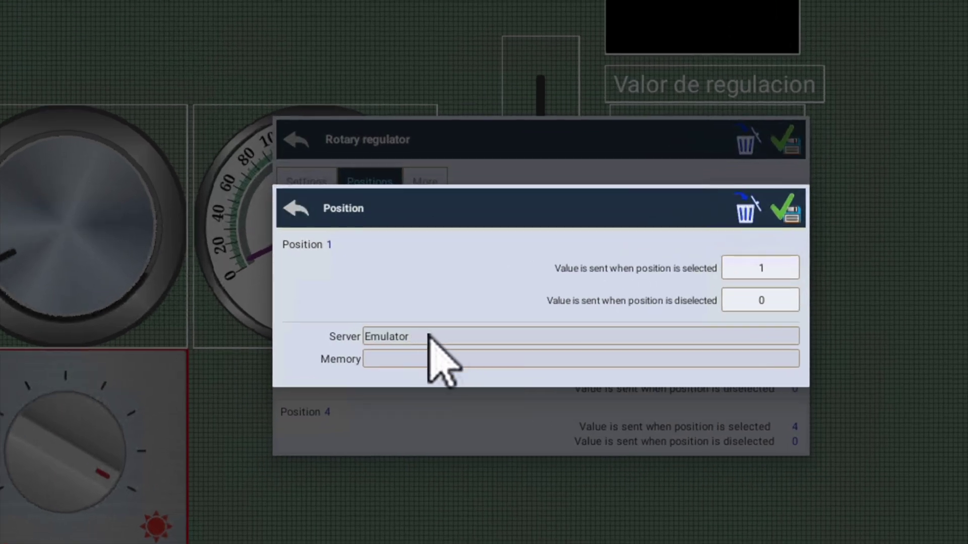
left_click(425, 337)
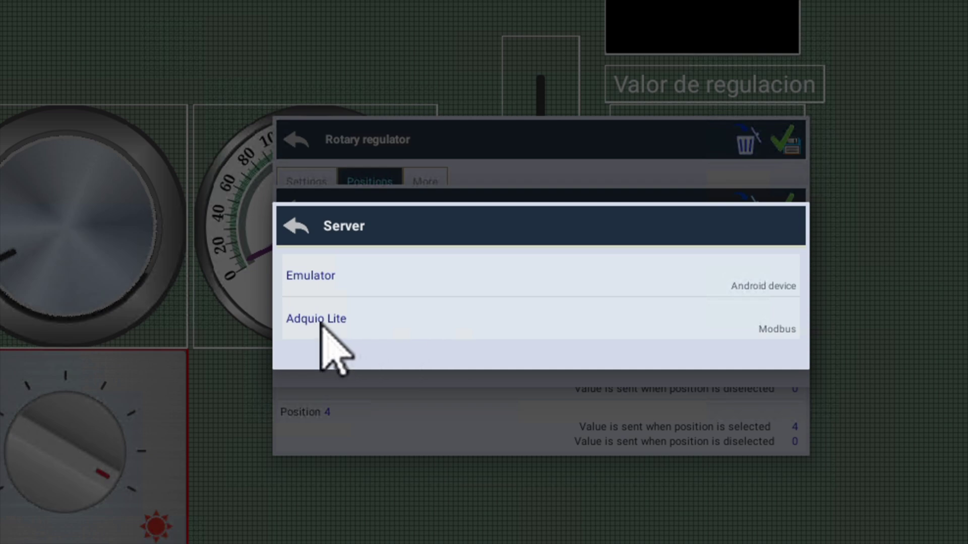
left_click(385, 326)
left_click(429, 364)
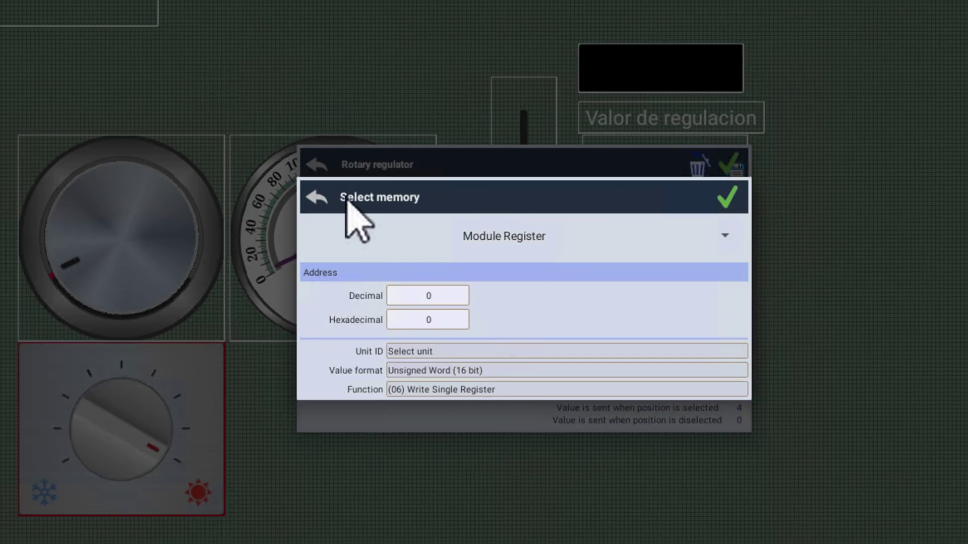
left_click(315, 197)
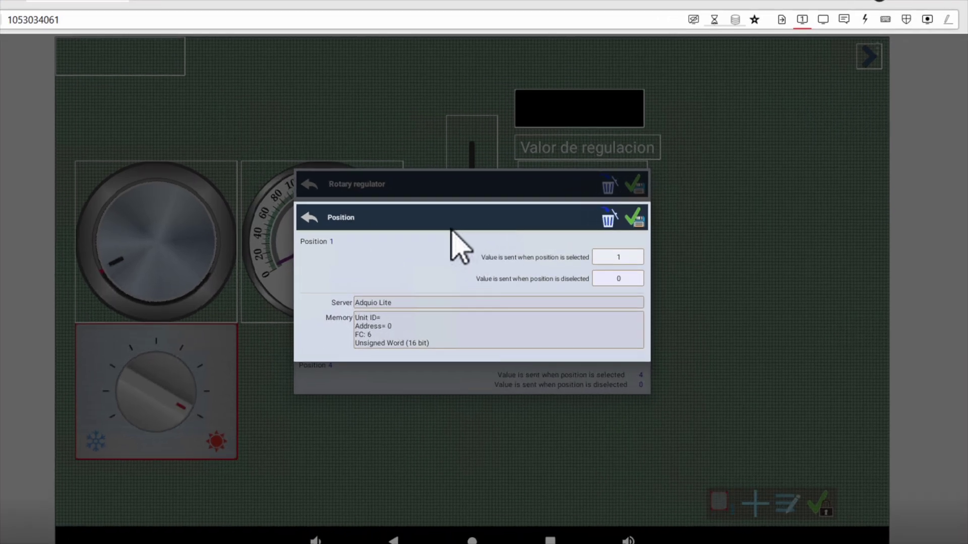
left_click(310, 217)
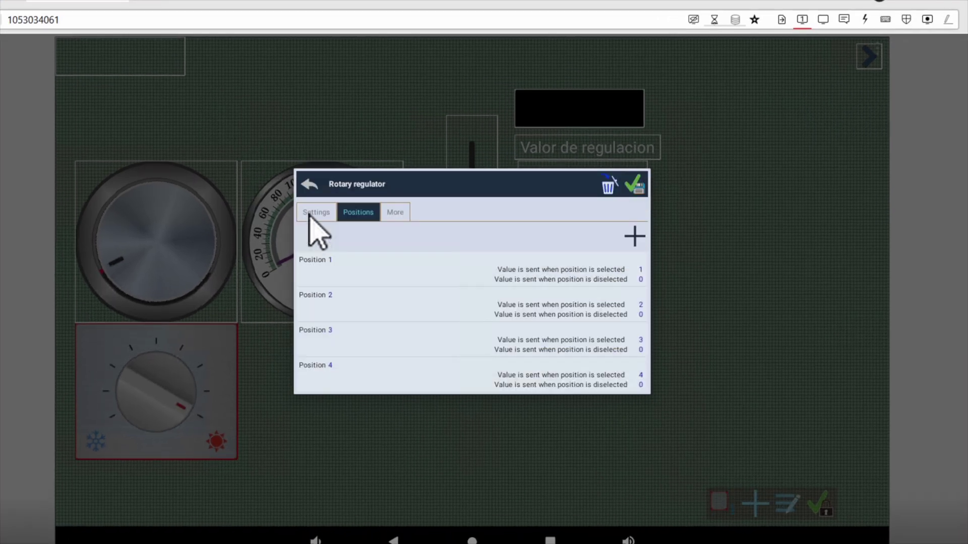
left_click(633, 184)
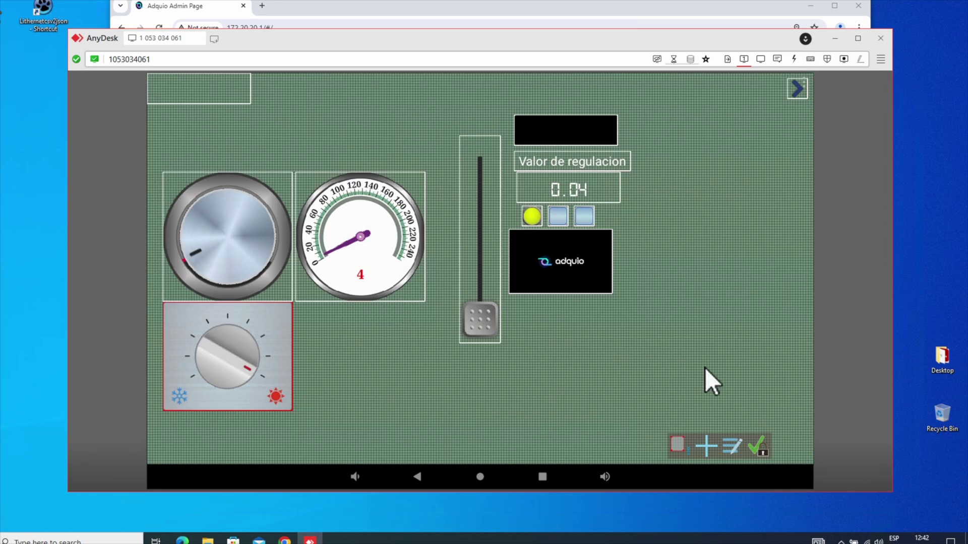
Add a Vertical selector widget from the Level 2 list and view its output type choices.
left_click(705, 443)
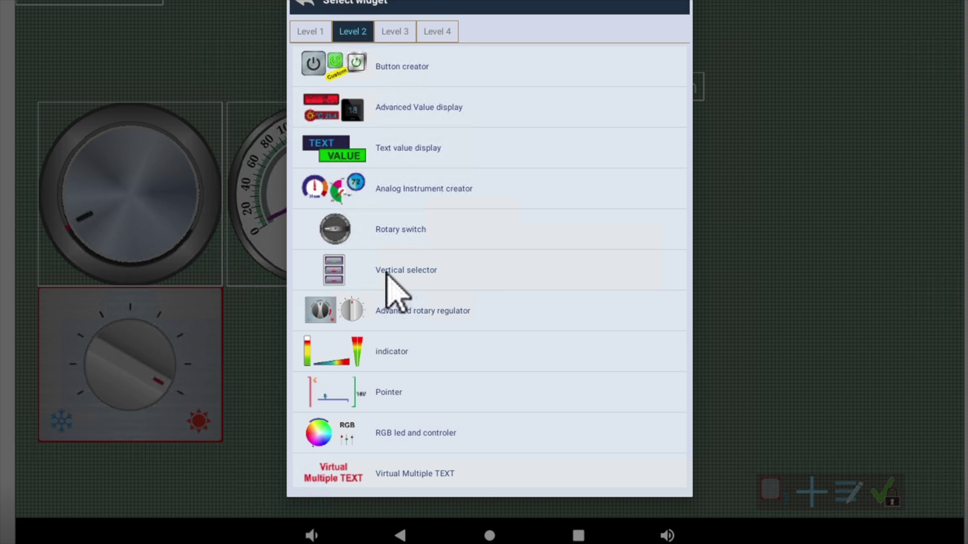
left_click(387, 273)
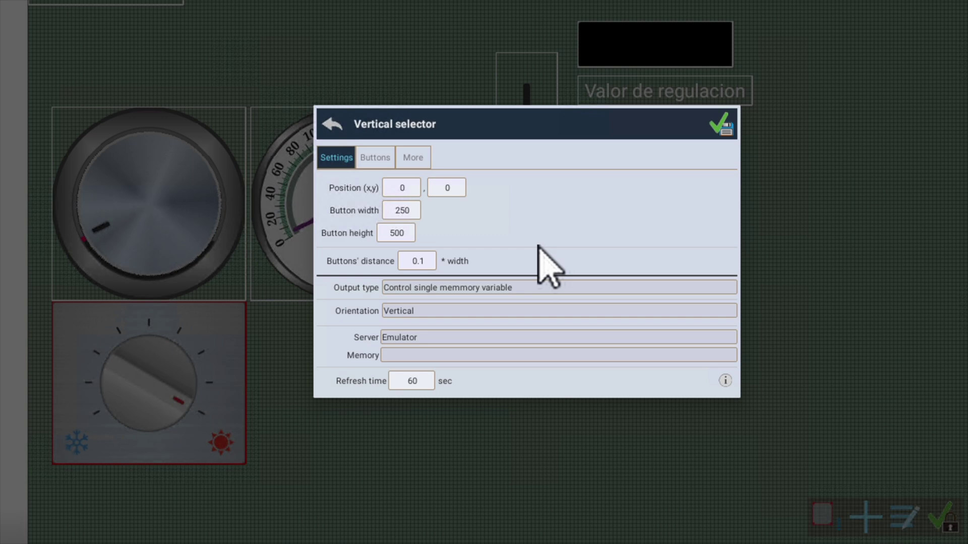
left_click(488, 287)
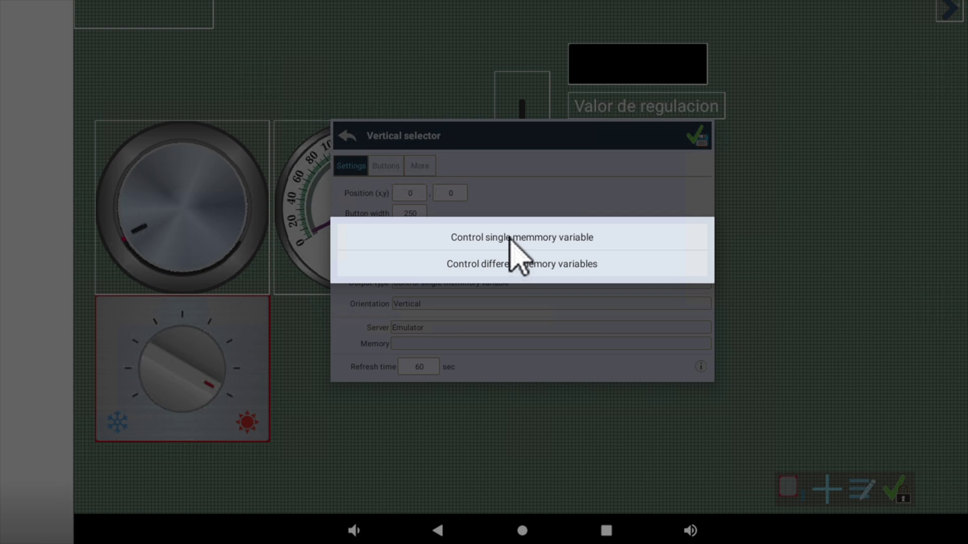
Keep a single memory variable and link the selector to Adquio Lite unit ID 1, address 1.
left_click(493, 238)
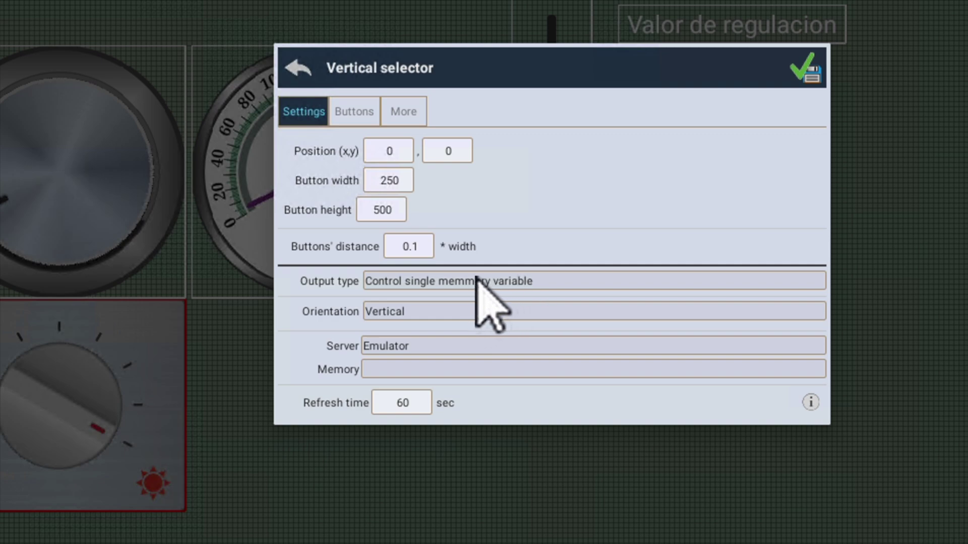
left_click(431, 345)
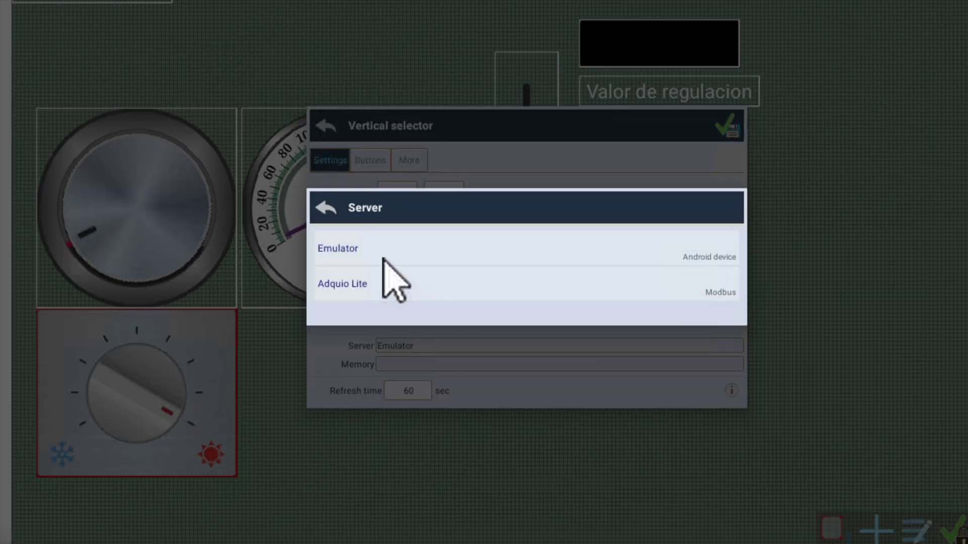
left_click(345, 282)
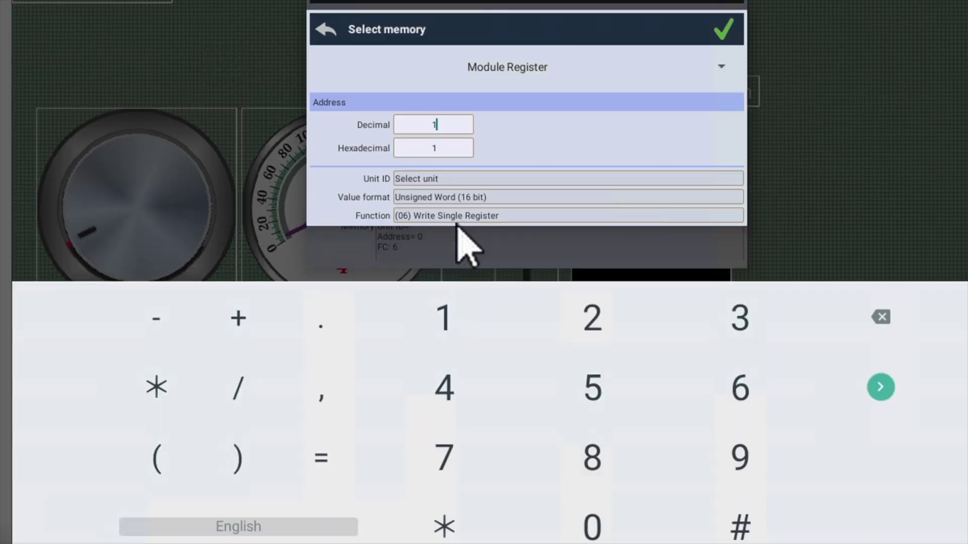
left_click(443, 181)
left_click(342, 260)
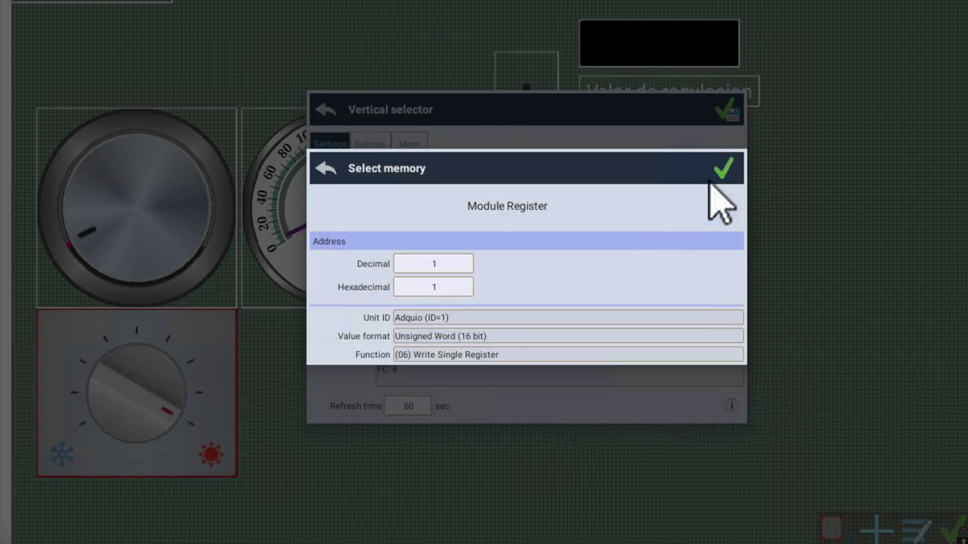
left_click(723, 169)
Change the selector's refresh time from 60 to 0.
left_click(409, 375)
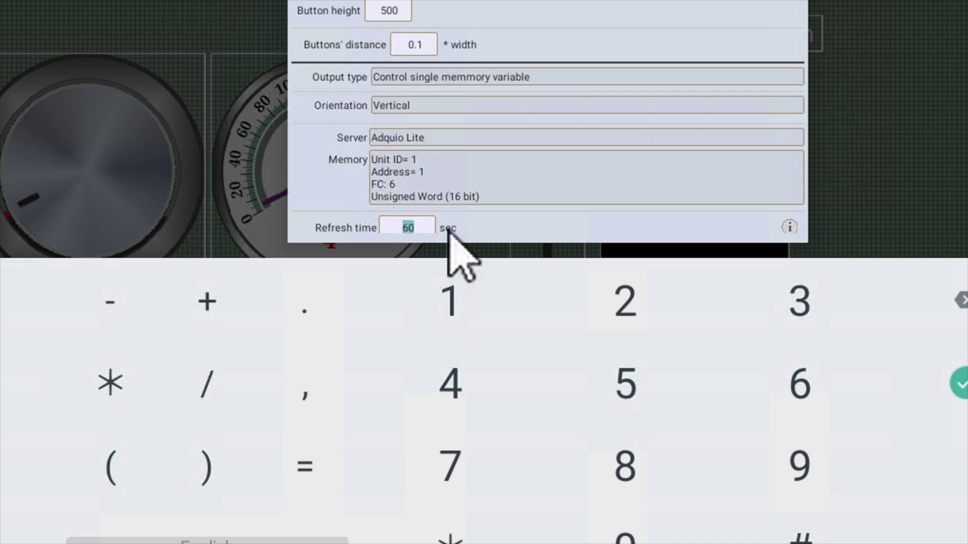
key("Home")
key("Delete")
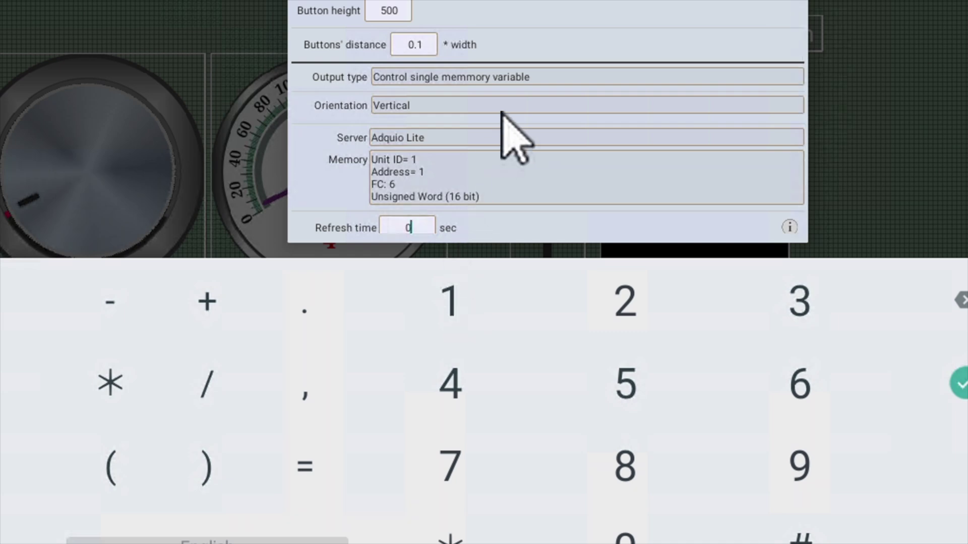
scroll(509, 133, "down", 1)
scroll(507, 114, "up", 3)
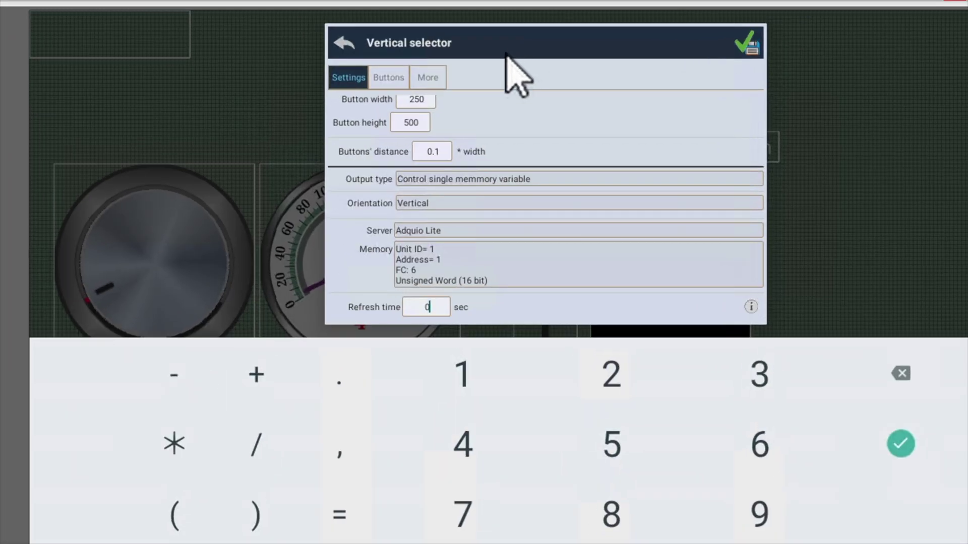
Give Button 1 the purple red/green image set.
left_click(379, 81)
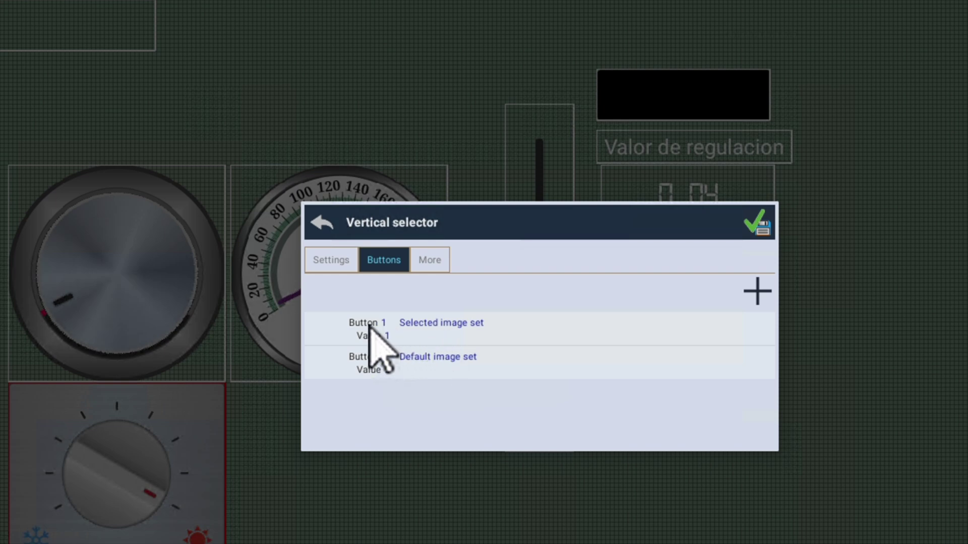
left_click(656, 334)
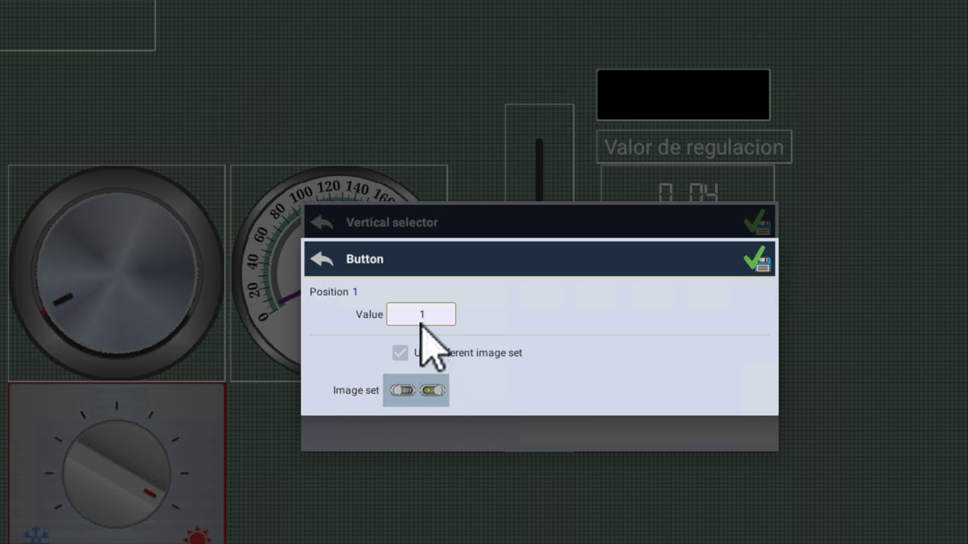
left_click(414, 393)
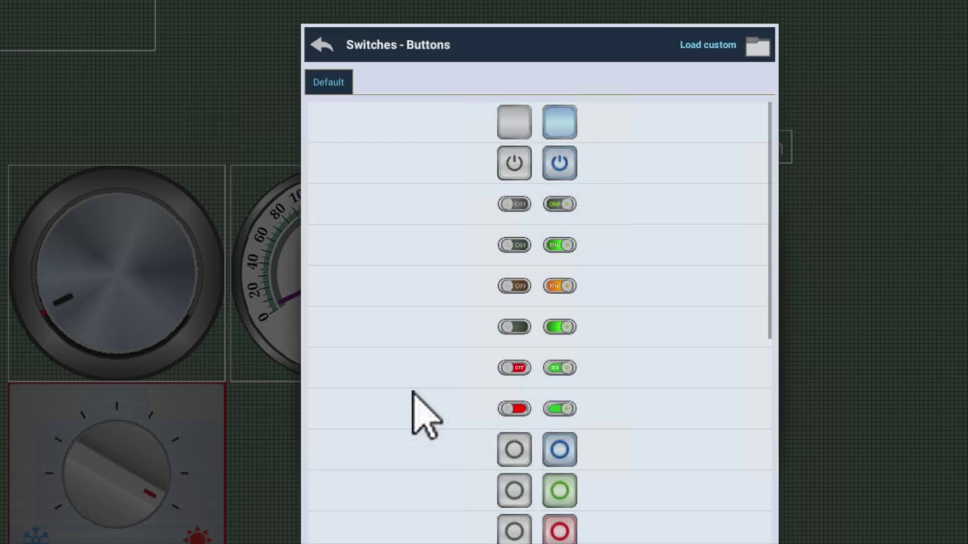
scroll(583, 363, "down", 10)
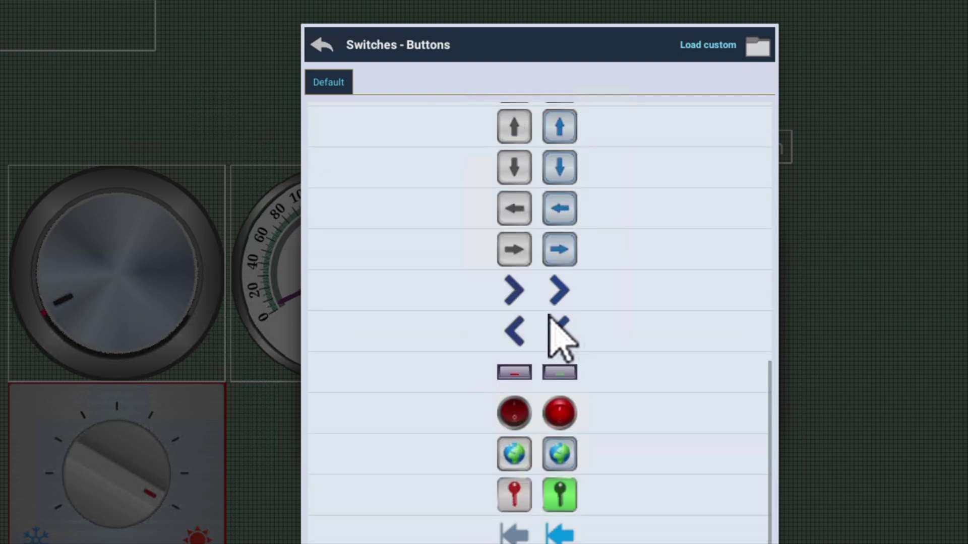
left_click(557, 371)
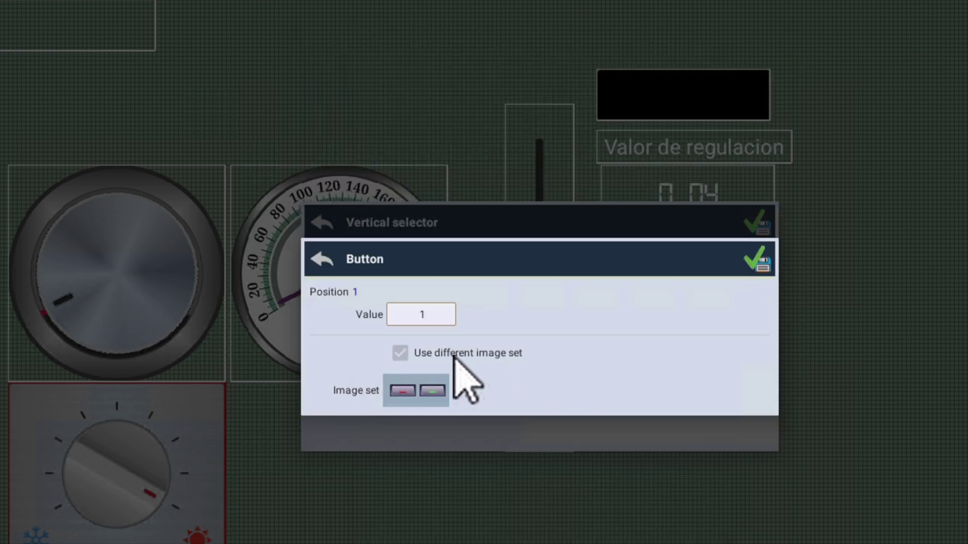
left_click(756, 259)
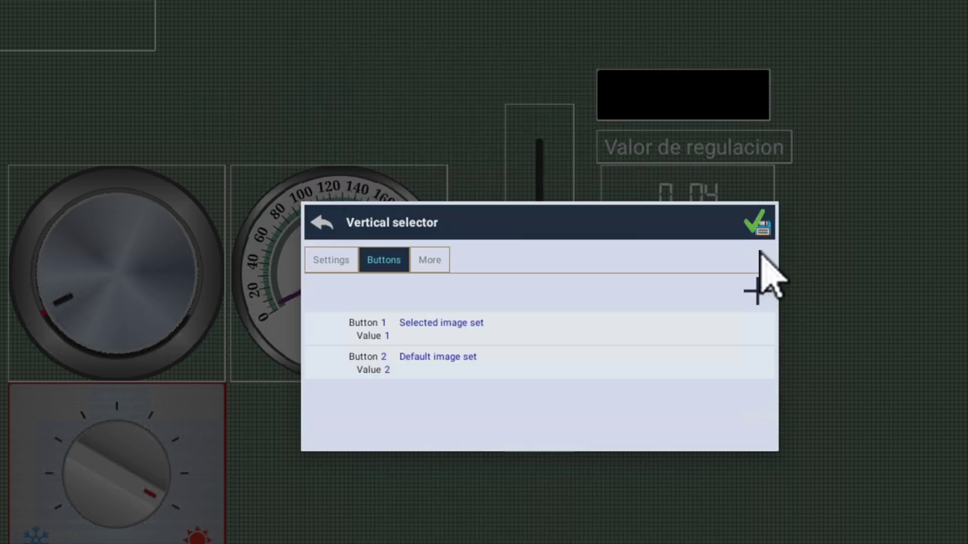
Give Button 2 its own purple red/green image set.
left_click(431, 357)
left_click(406, 370)
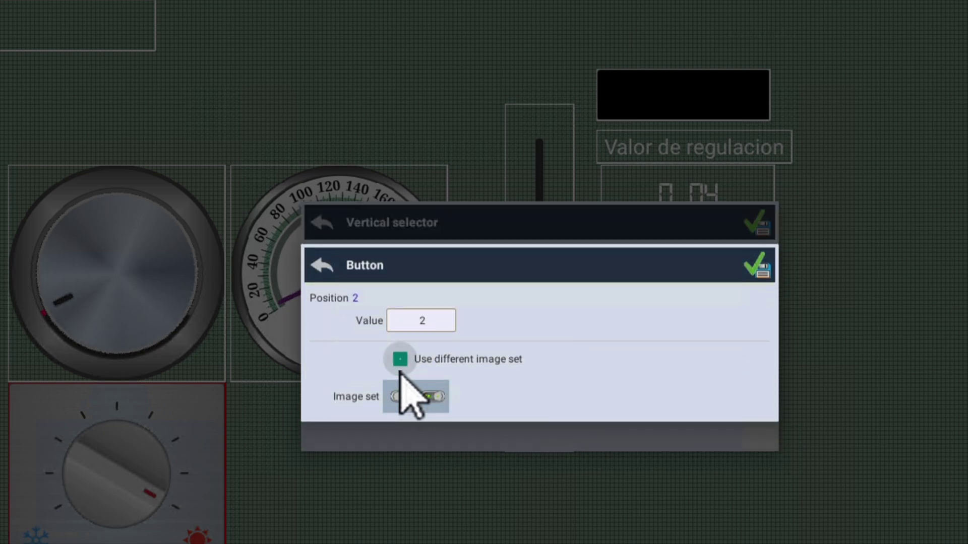
left_click(416, 391)
left_click(555, 381)
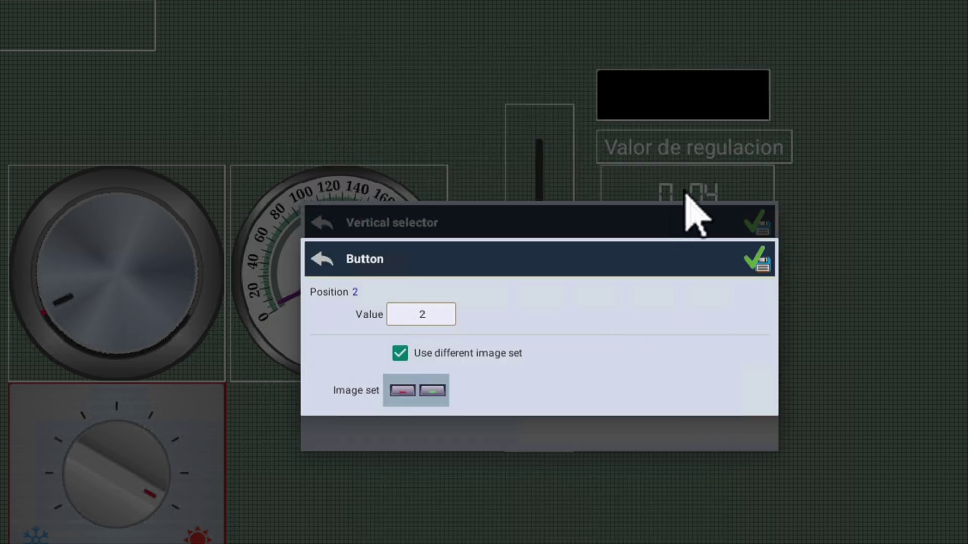
left_click(756, 261)
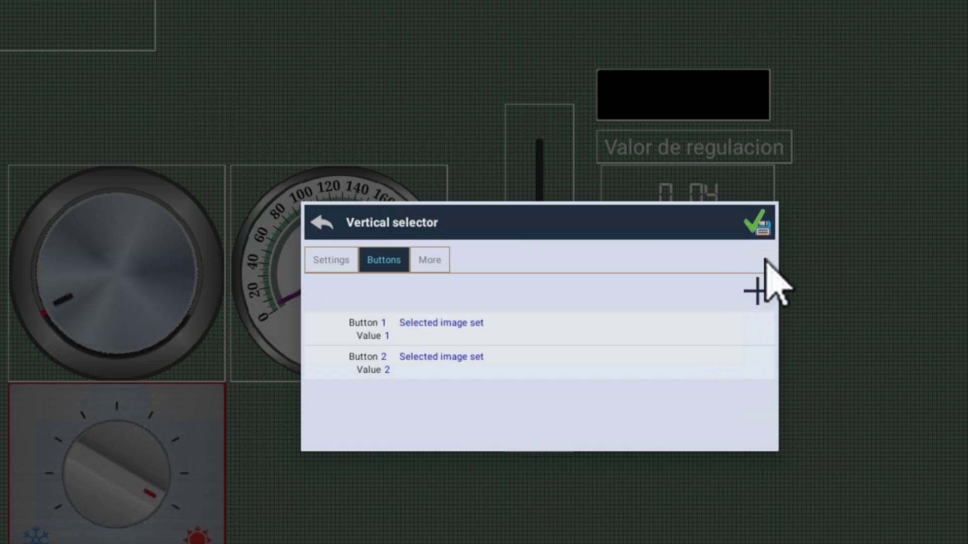
Add Button 3 with value 3 and purple red/green images, then save the selector.
left_click(757, 292)
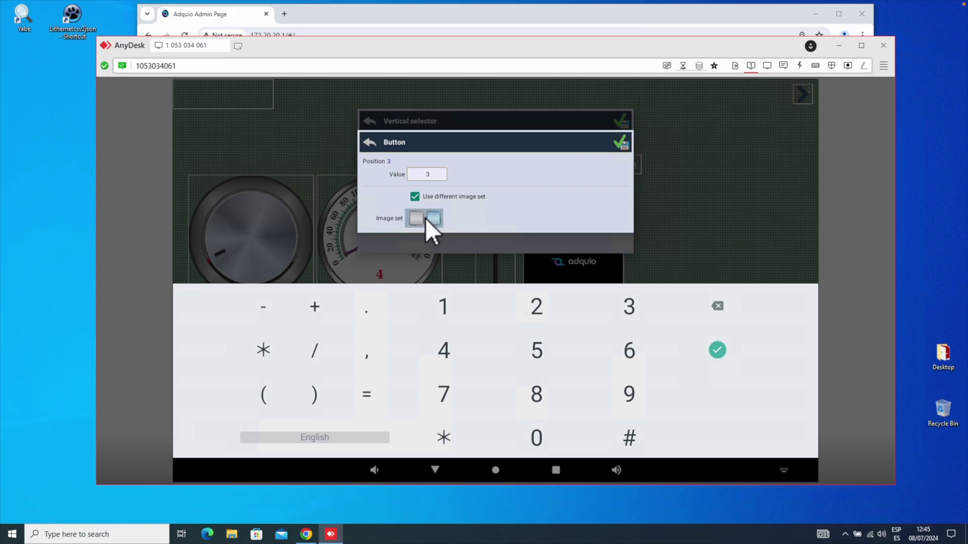
left_click(425, 218)
left_click(501, 263)
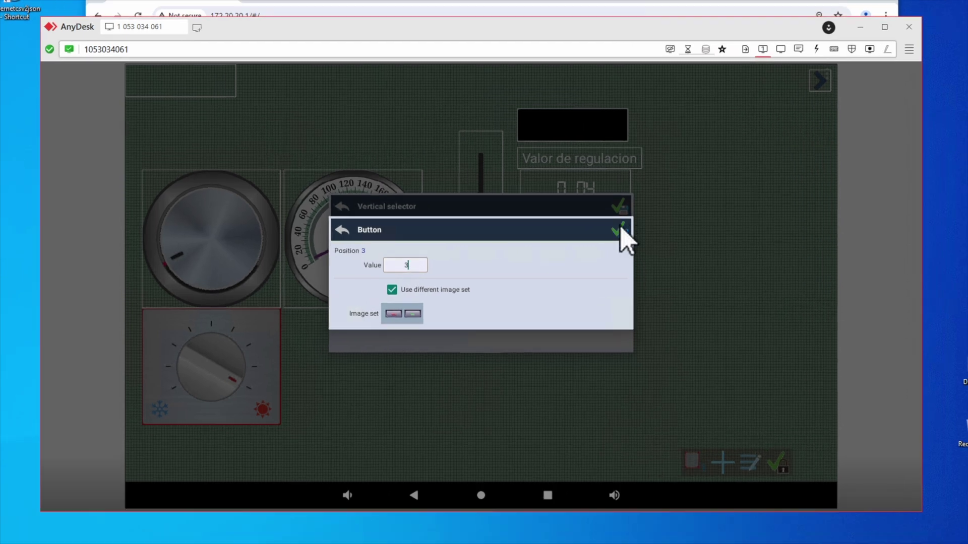
left_click(620, 229)
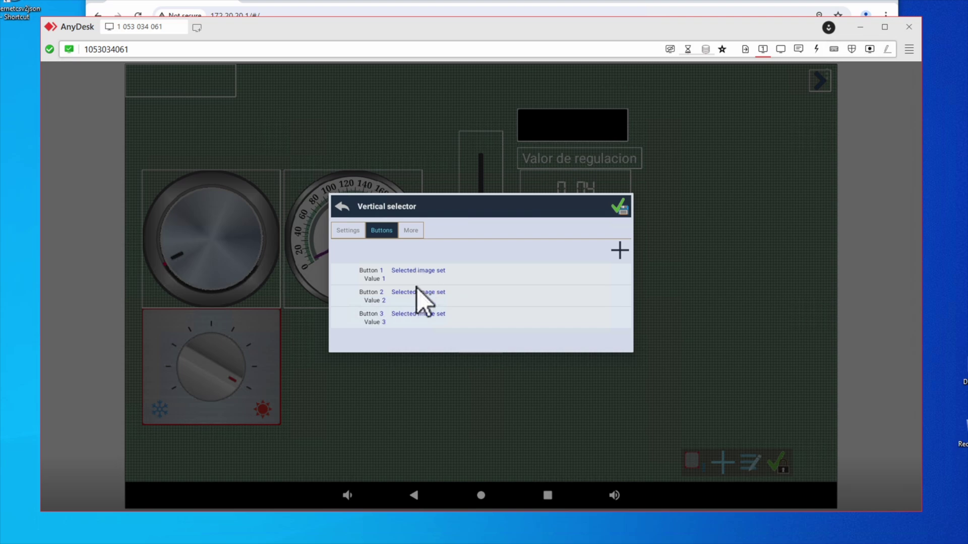
left_click(621, 206)
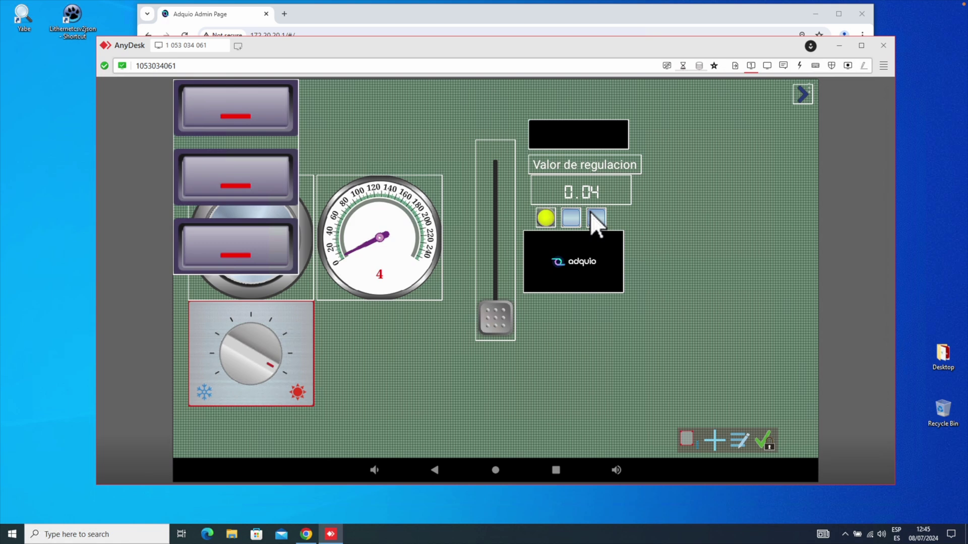
Place the selector right of the value display, test buttons 1, 2, 3 live, then unlock the panel.
left_click_drag(256, 111, 727, 164)
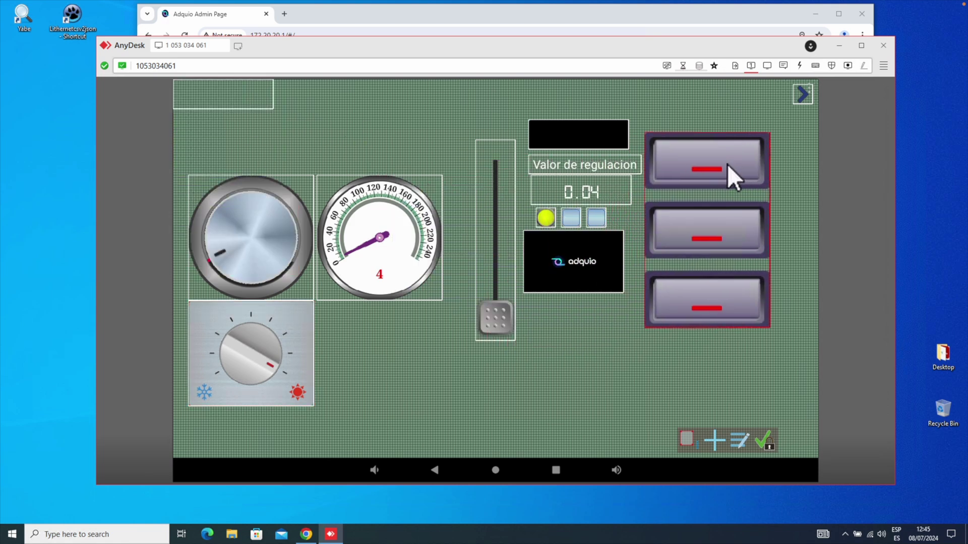
left_click(765, 437)
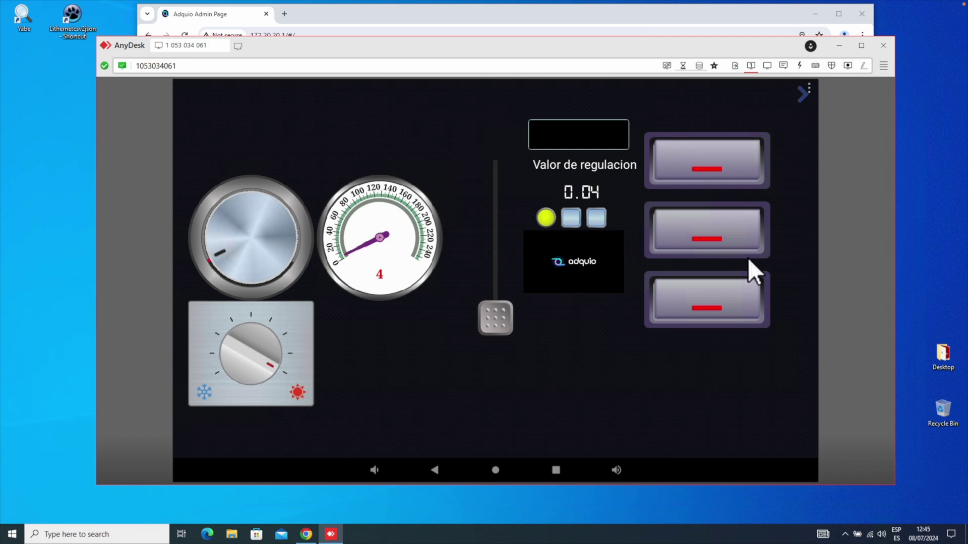
left_click(706, 167)
left_click(704, 231)
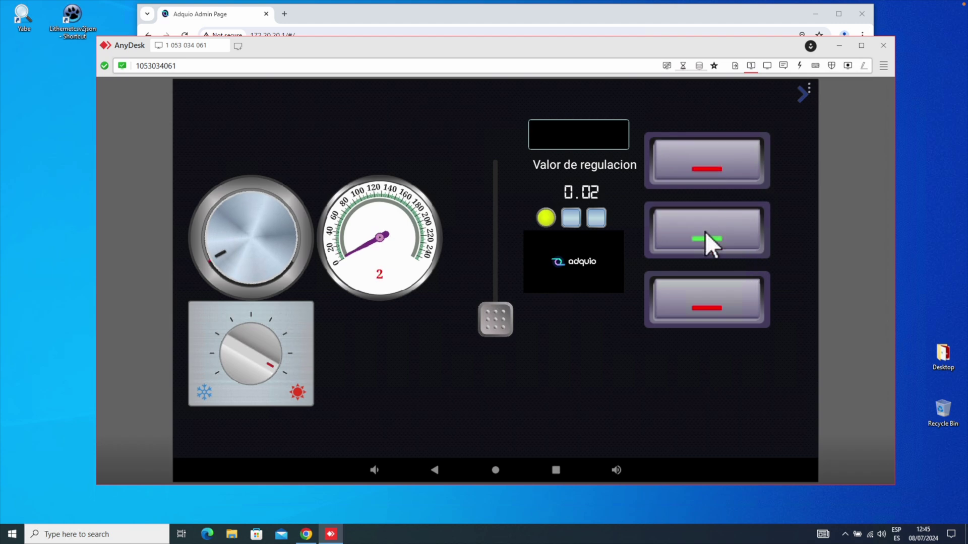
left_click(712, 301)
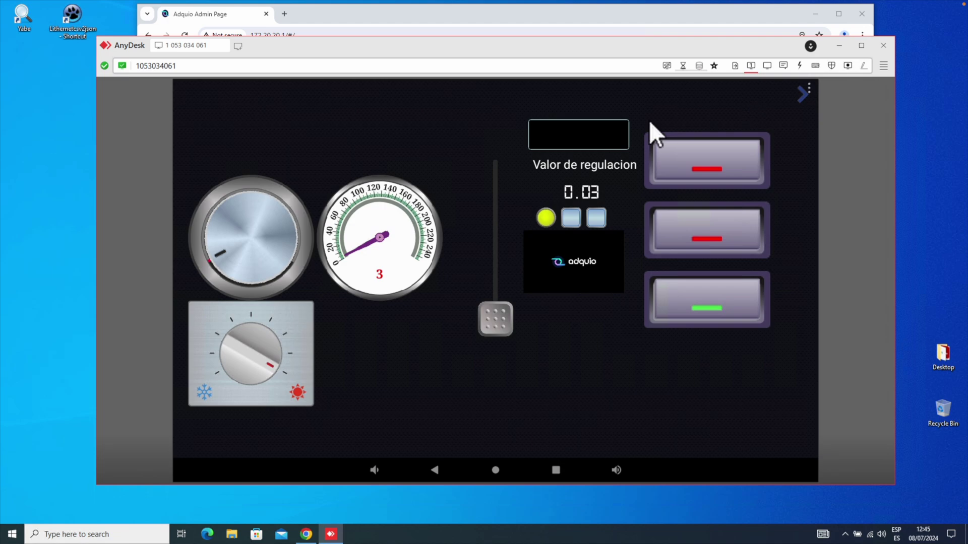
left_click_drag(648, 130, 492, 148)
left_click(410, 160)
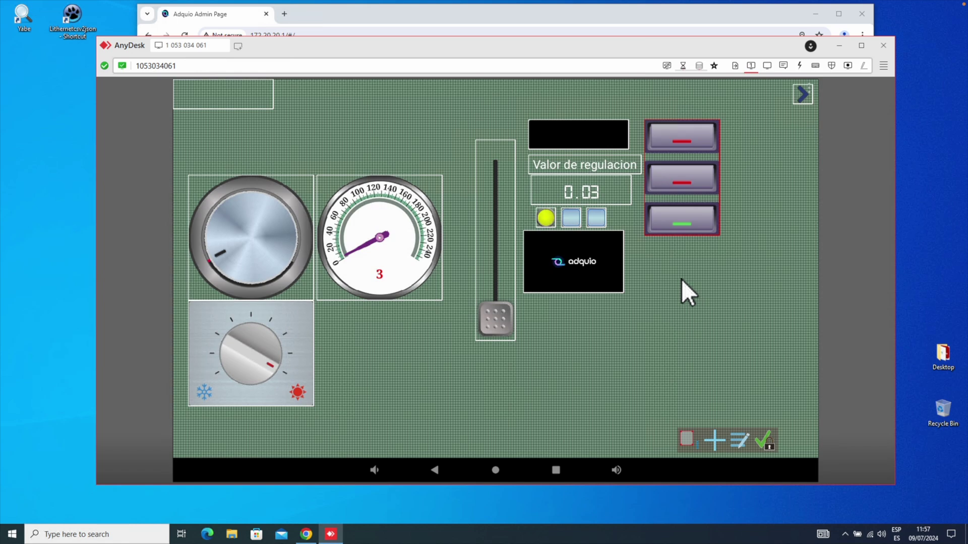
Copy the Valor de regulacion label.
double_click(585, 165)
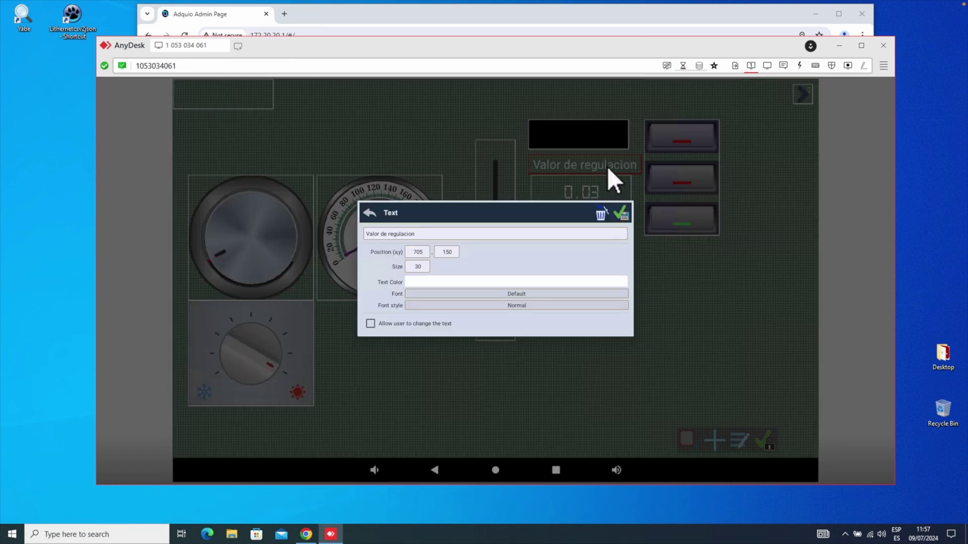
left_click(622, 208)
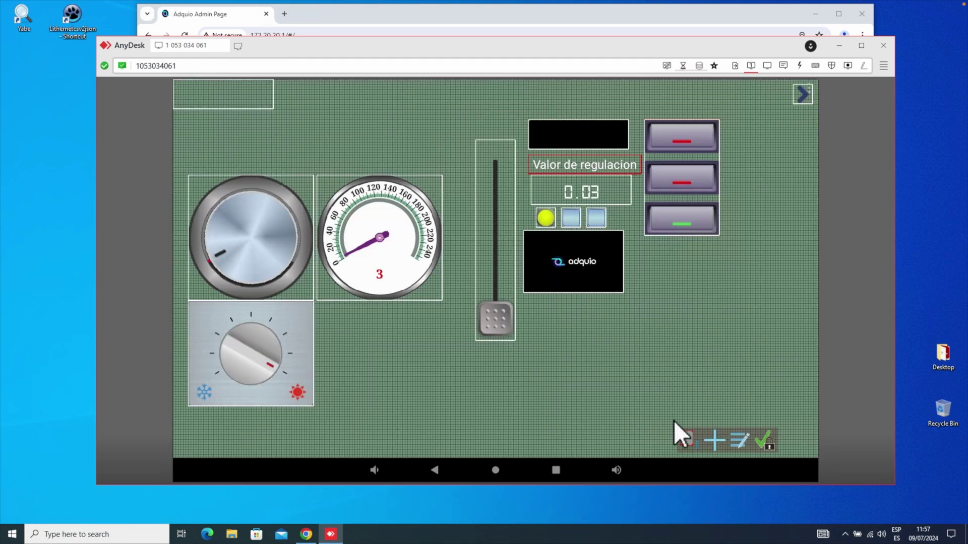
left_click(686, 437)
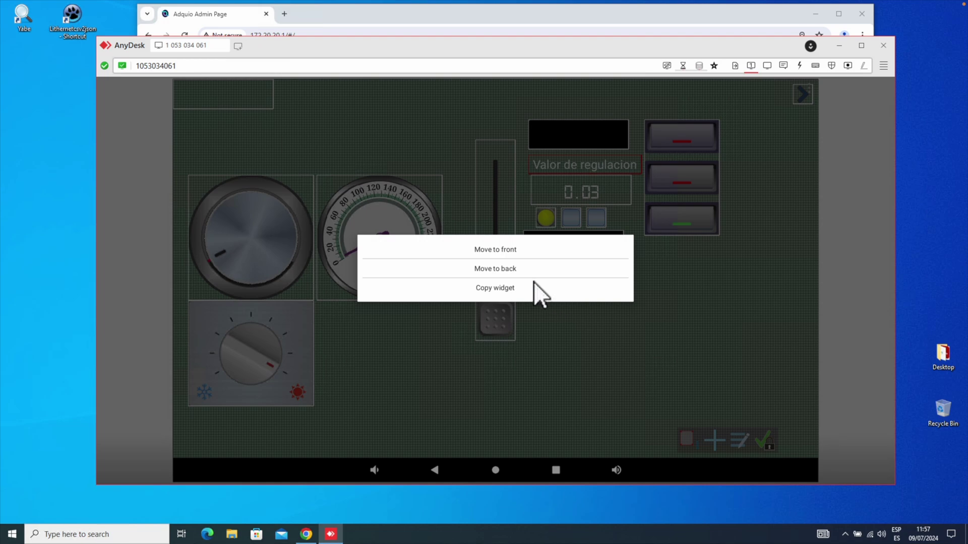
left_click(500, 288)
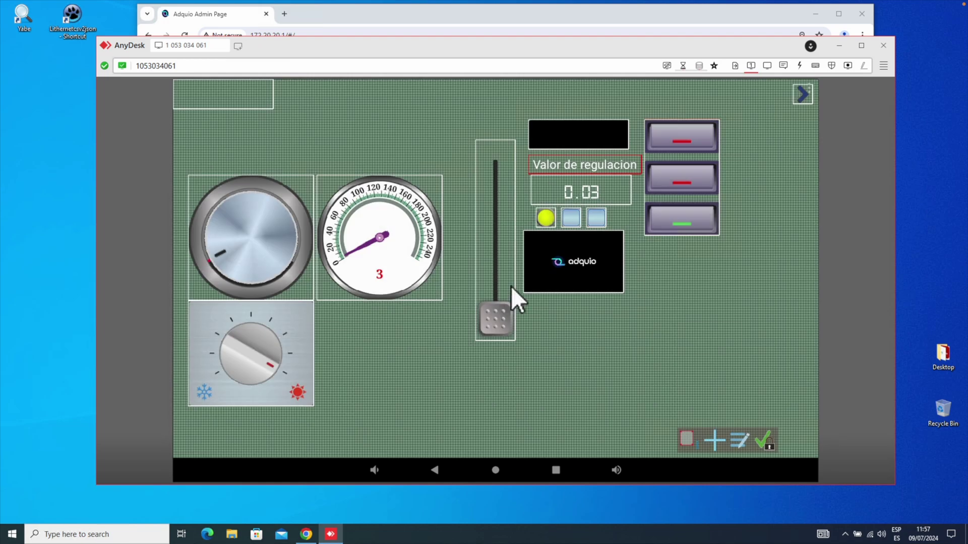
Paste a copy of the label and move it onto the top button.
left_click(684, 436)
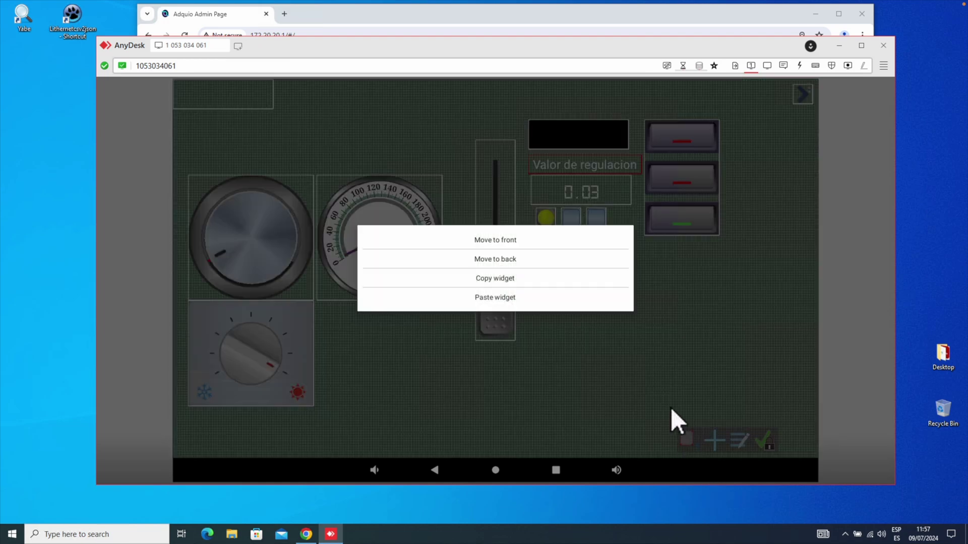
left_click(504, 299)
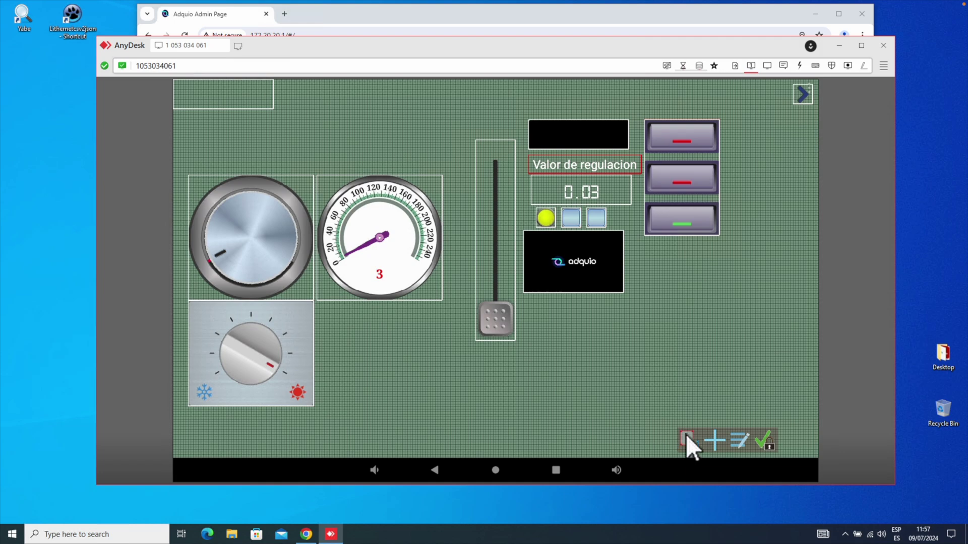
right_click(537, 308)
left_click(680, 442)
left_click(685, 437)
left_click(504, 298)
left_click_drag(579, 162, 715, 133)
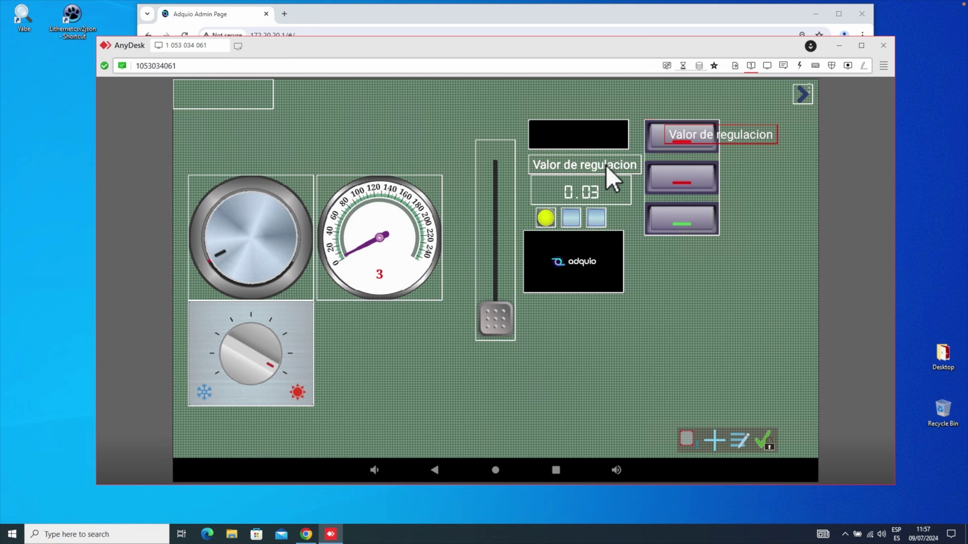
Paste two more label copies onto the middle and bottom buttons.
key("ctrl+v")
left_click_drag(606, 165, 732, 175)
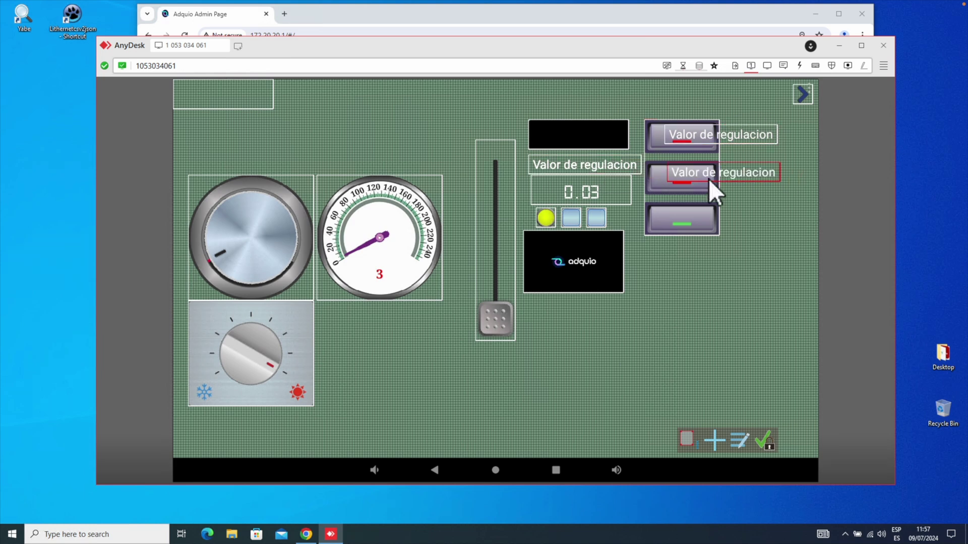
key("ctrl+v")
left_click_drag(615, 165, 742, 213)
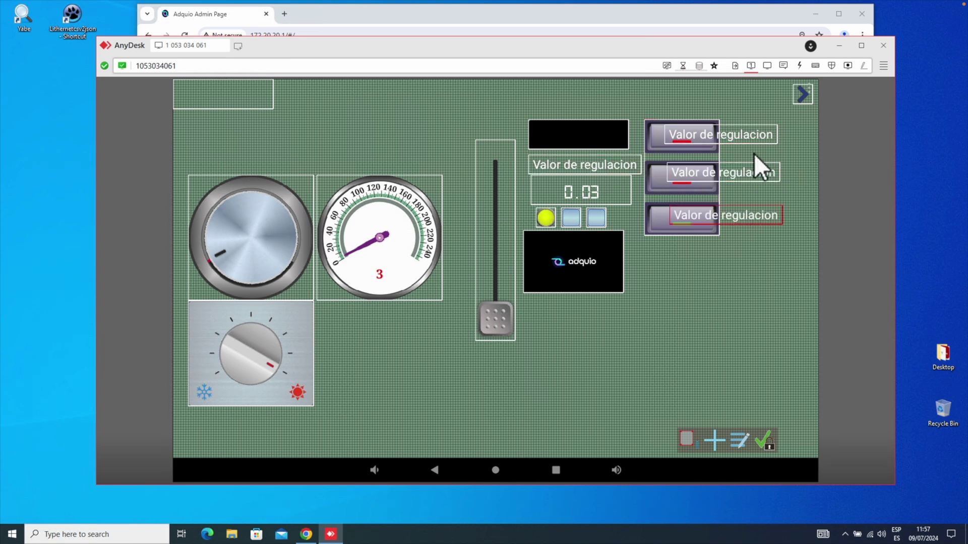
double_click(728, 135)
Set the three label texts to ON, OFF and Auto.
left_click(451, 233)
type("On")
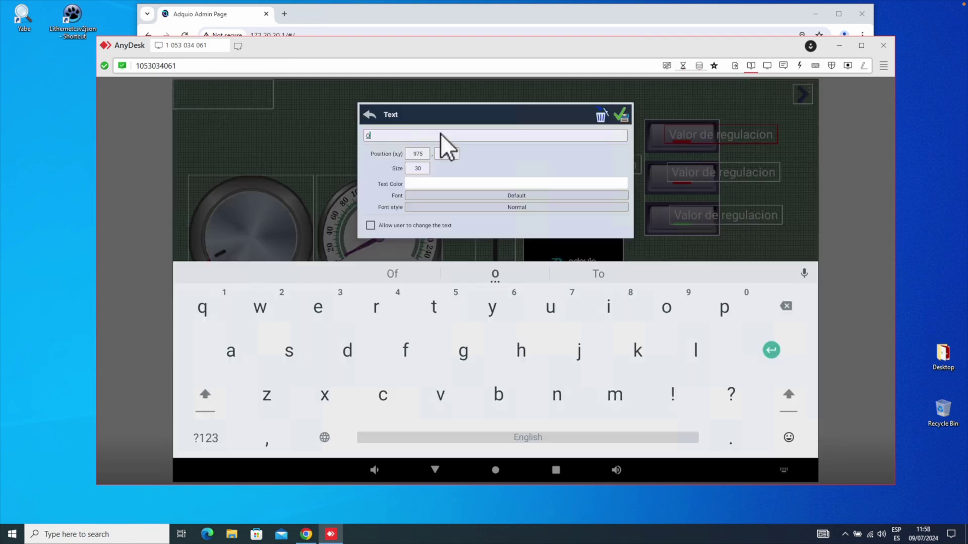
type("OFF")
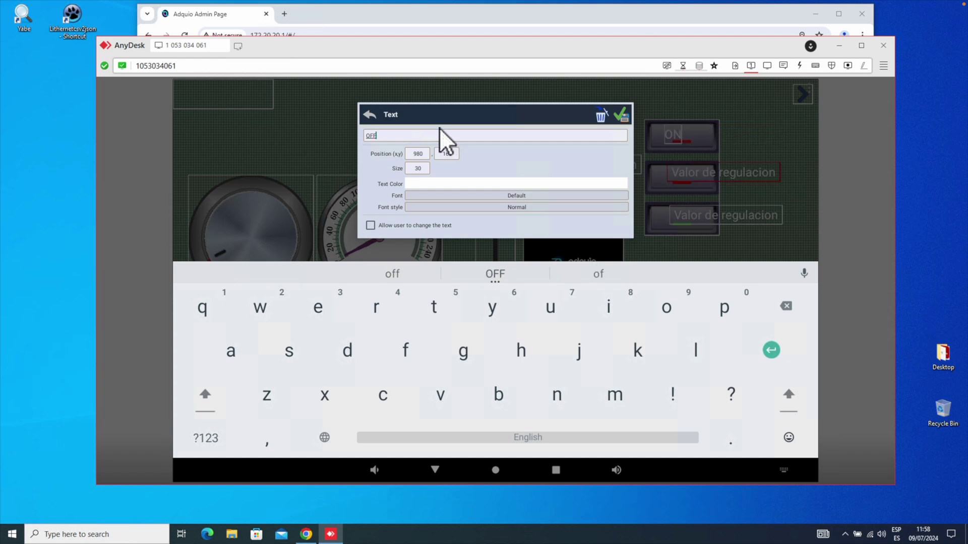
left_click(620, 114)
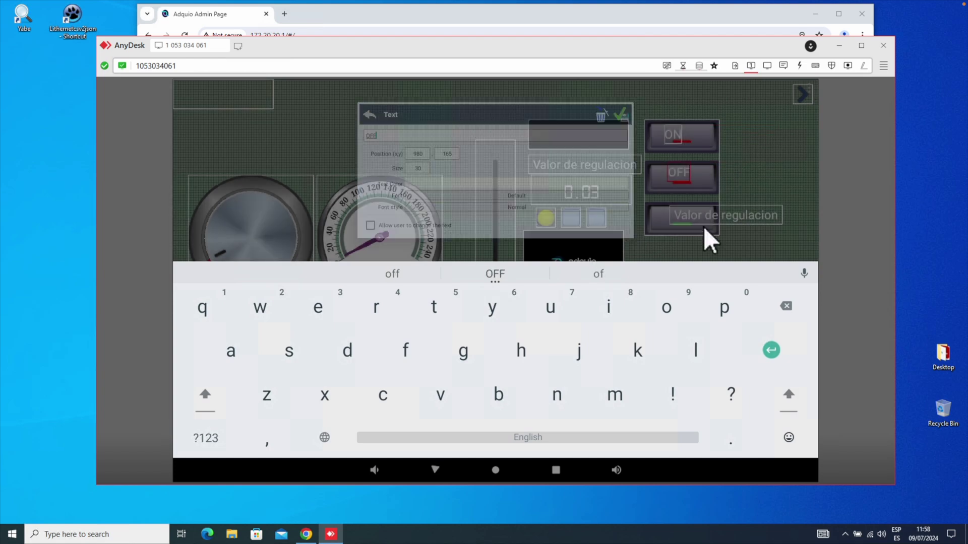
double_click(704, 213)
type("Auto")
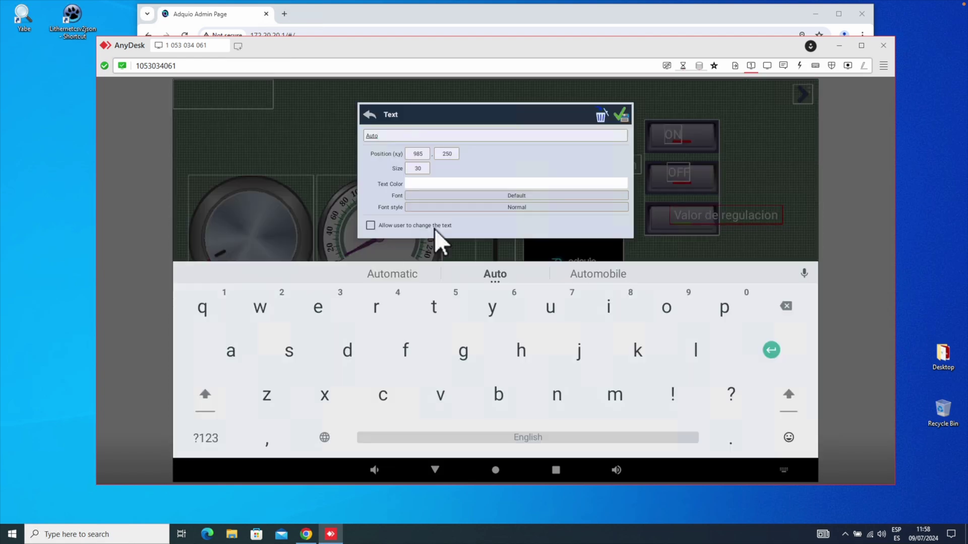
left_click(620, 114)
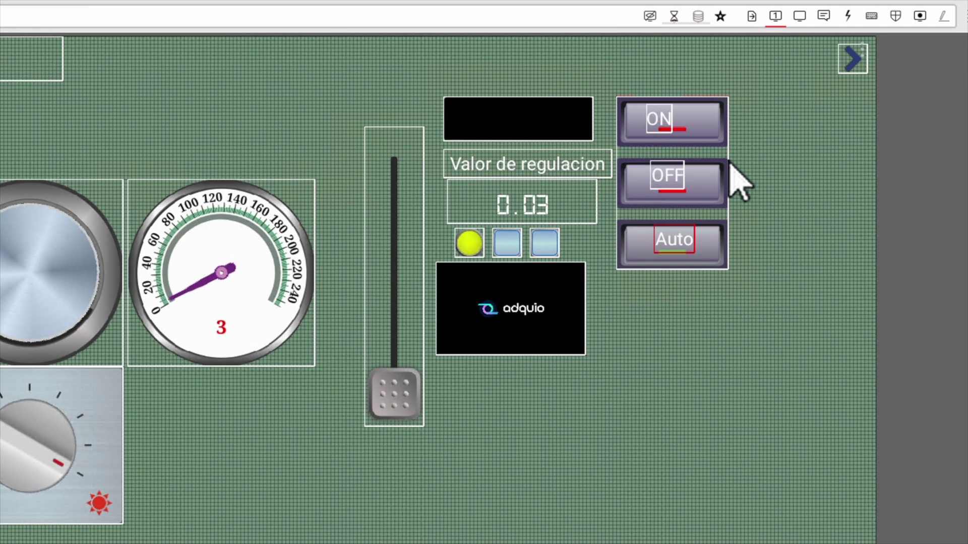
Nudge the ON label slightly to the right.
left_click(683, 122)
key("Right")
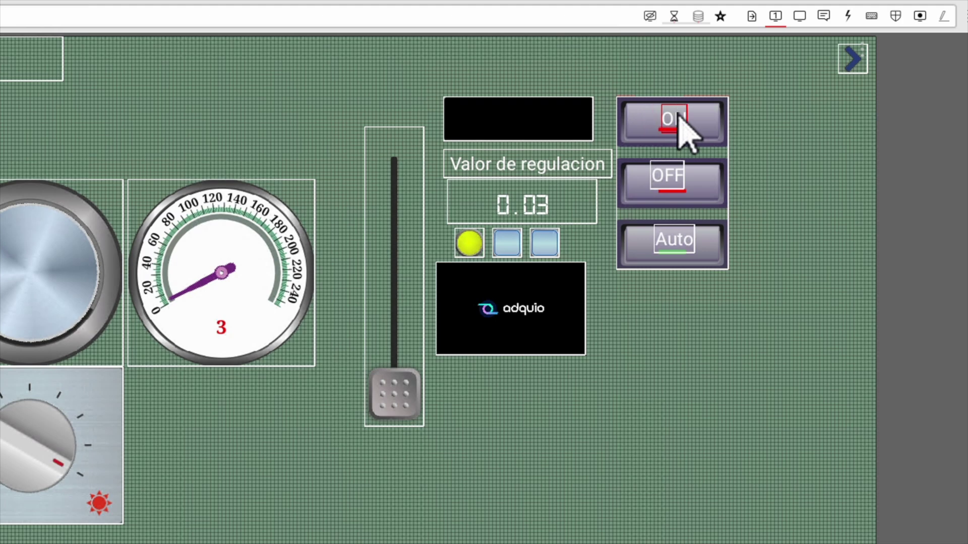
left_click(675, 177)
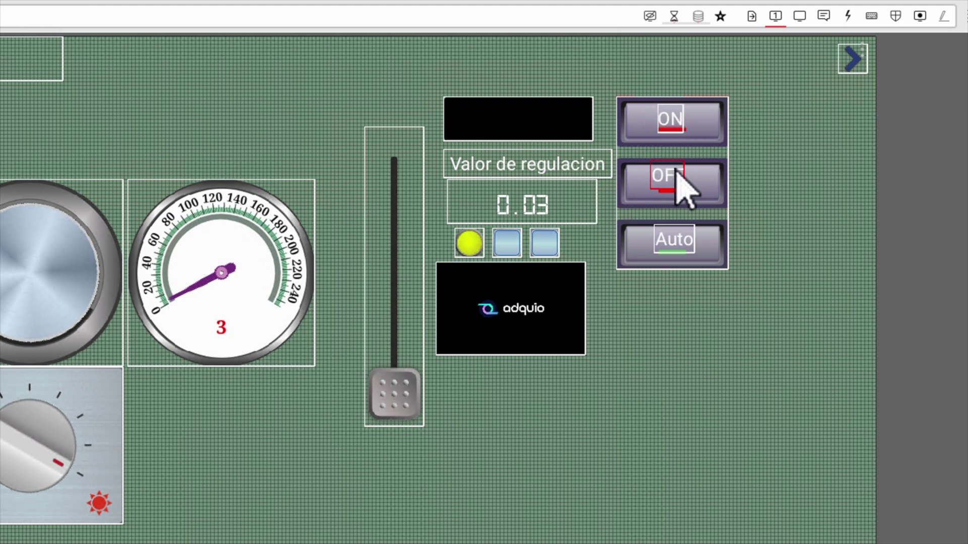
Test the selector's ON button live, then unlock the panel for editing.
left_click(763, 440)
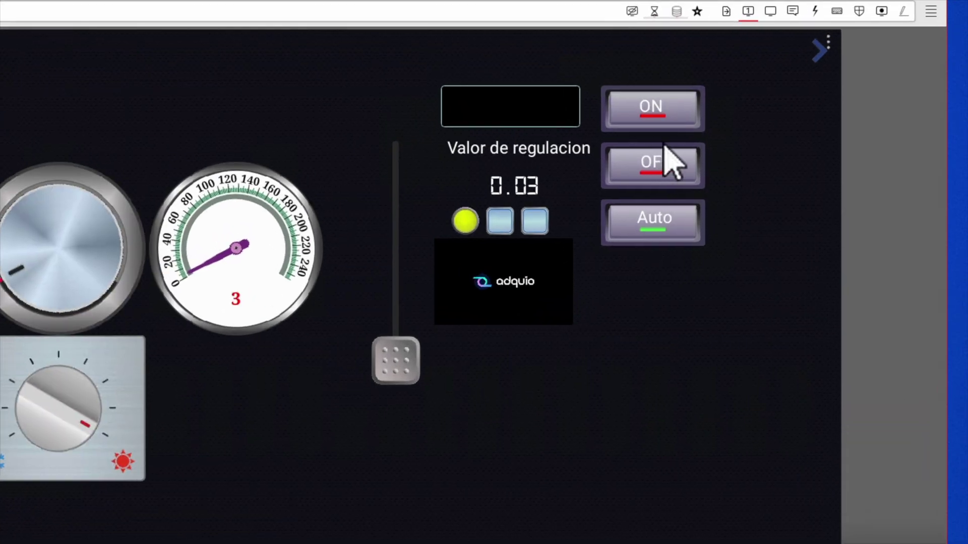
left_click(655, 103)
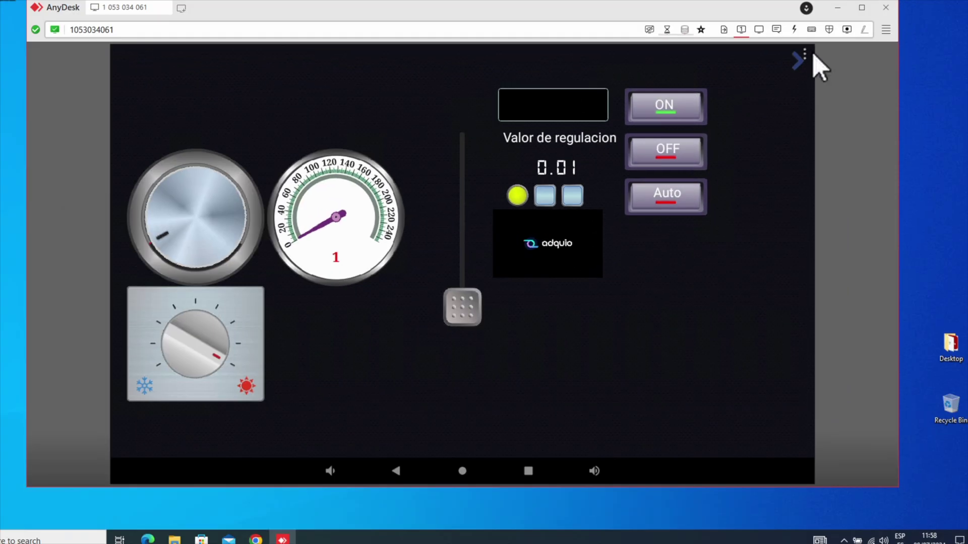
left_click(806, 51)
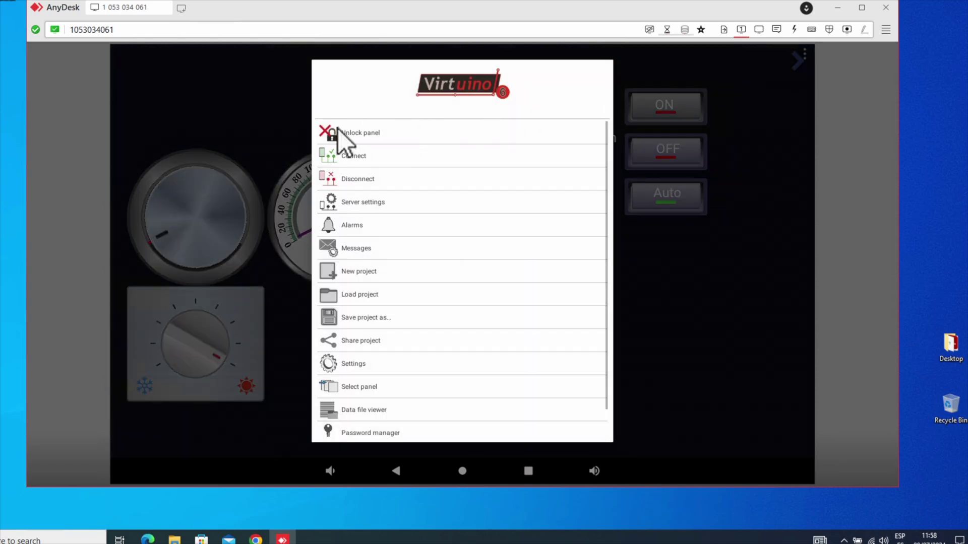
left_click(350, 135)
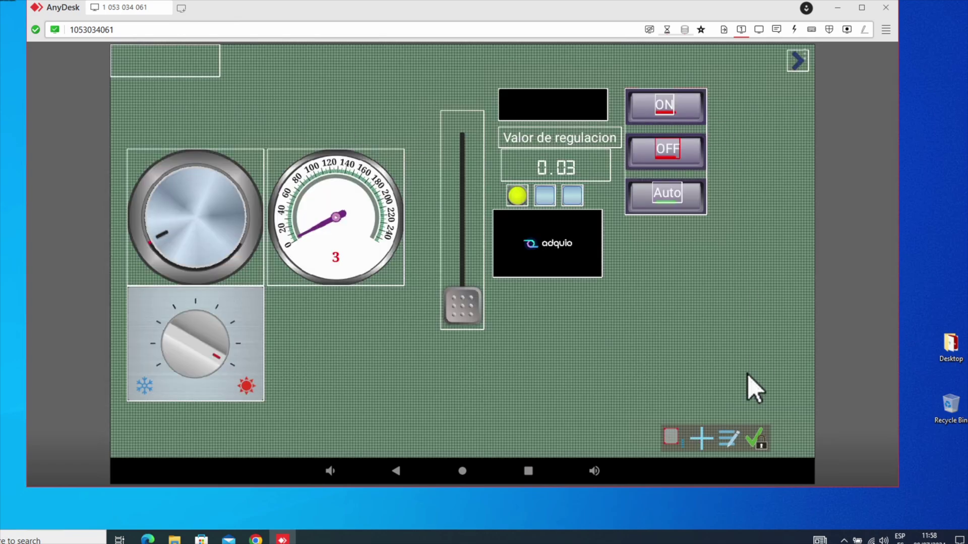
Send the selected widget to the back and move the button group right, off its labels.
left_click(665, 106)
left_click(665, 107)
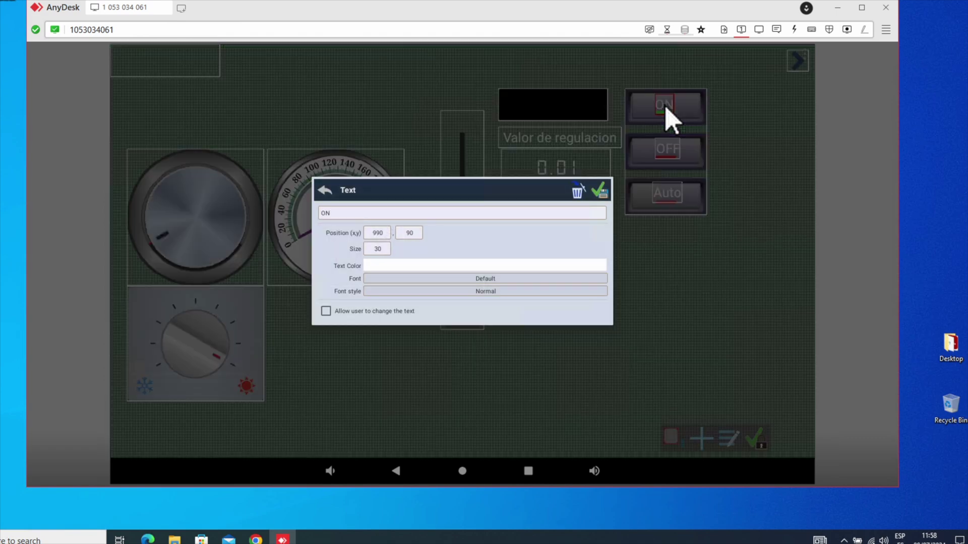
left_click(598, 191)
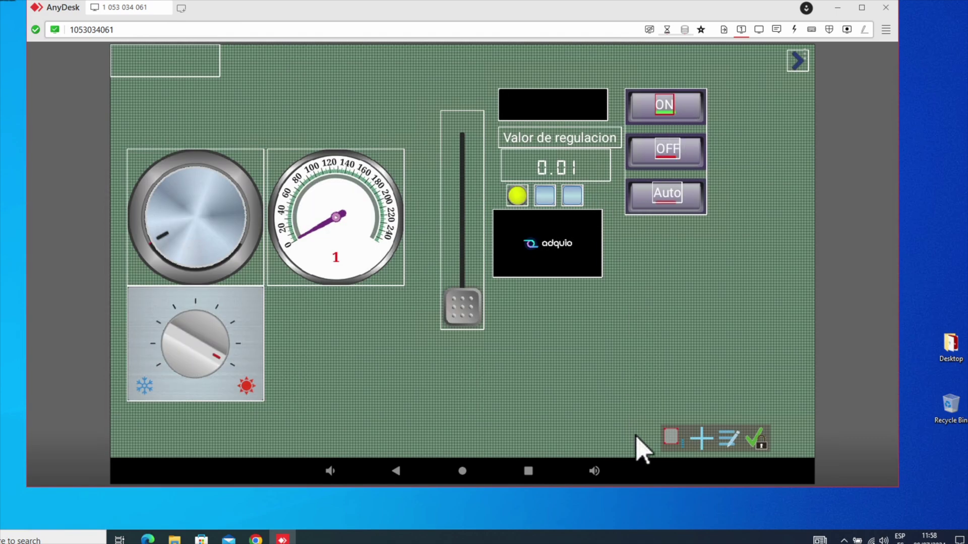
left_click(672, 437)
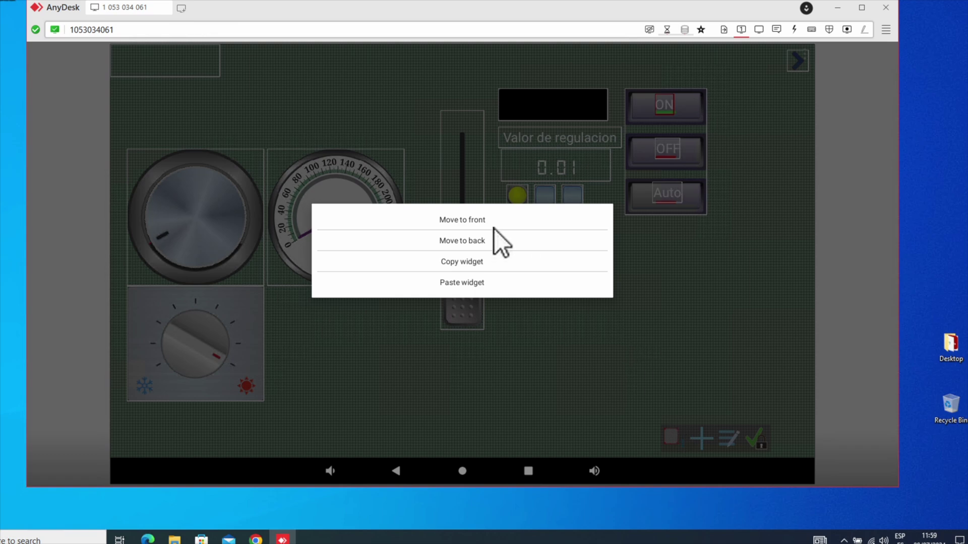
left_click(477, 241)
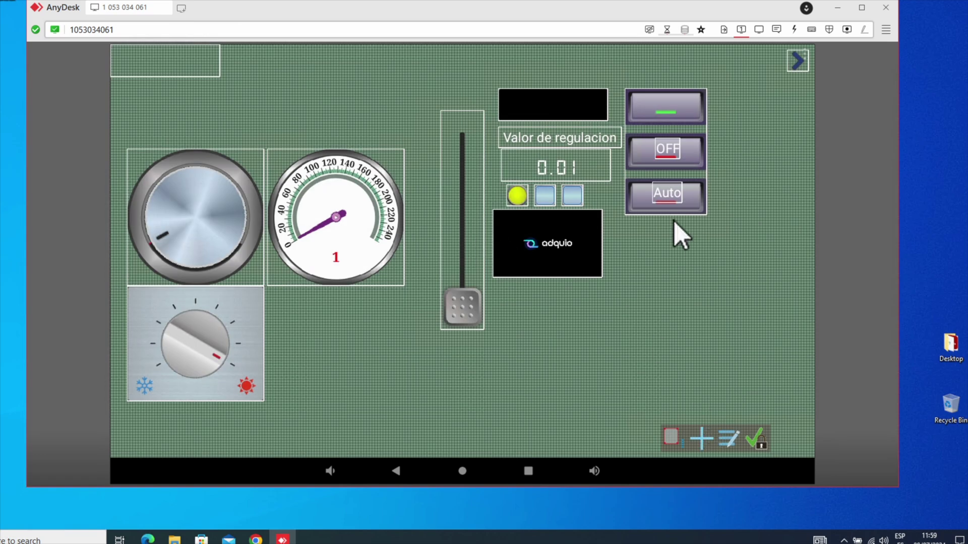
left_click_drag(695, 121, 743, 129)
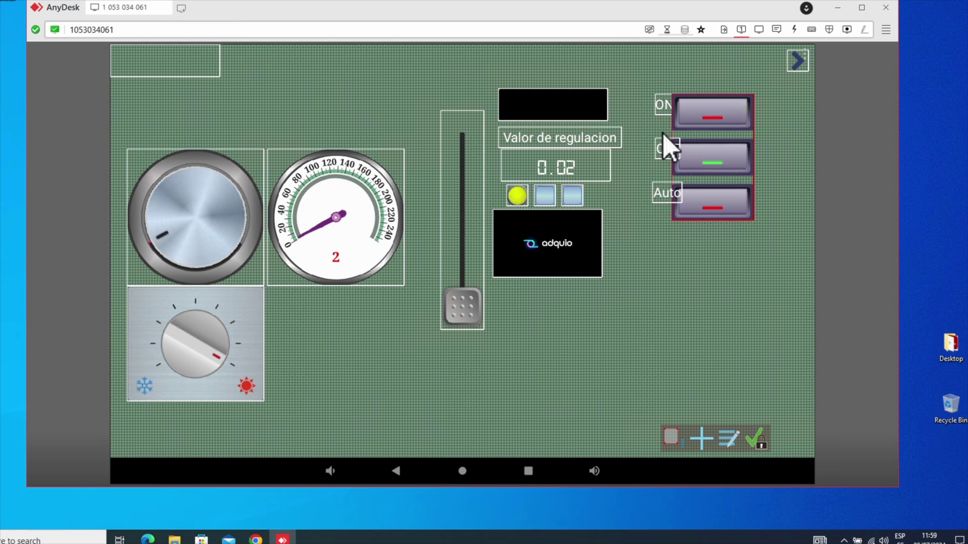
Move the button group back under the labels and send it behind them.
left_click(662, 107)
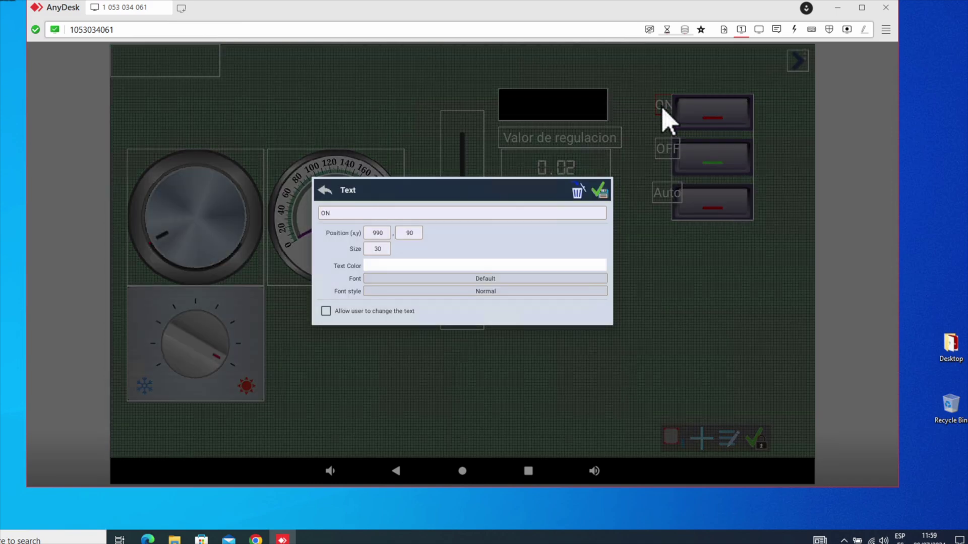
left_click(600, 192)
left_click(671, 440)
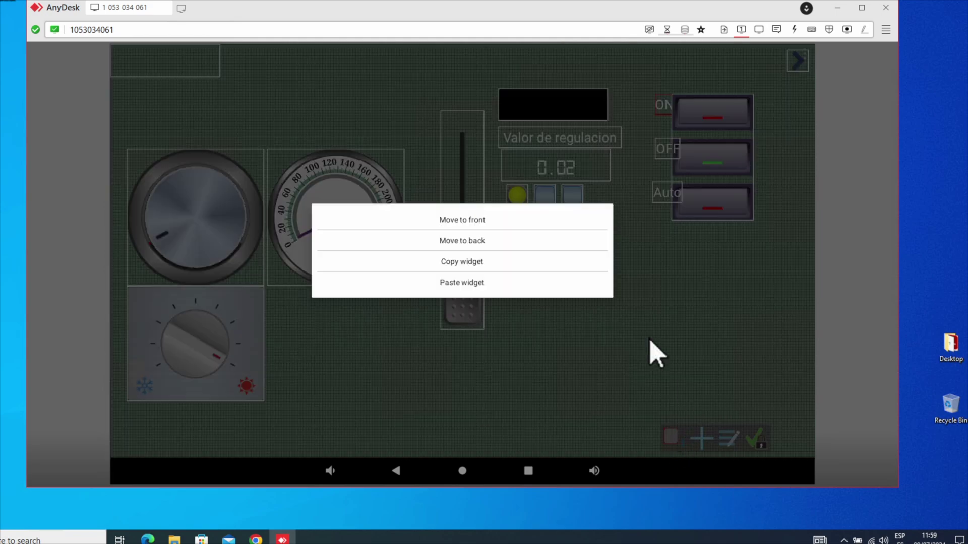
left_click(462, 221)
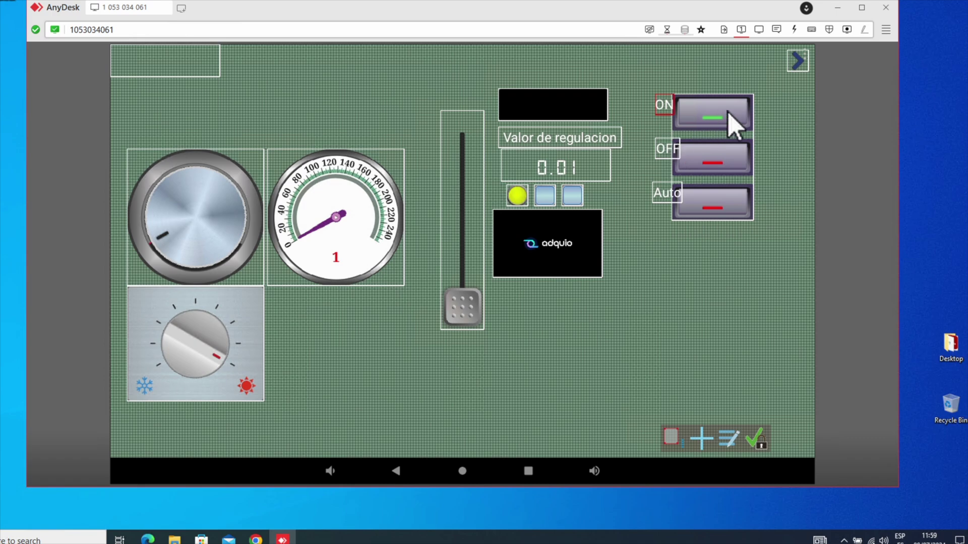
left_click_drag(731, 123, 683, 123)
left_click(672, 440)
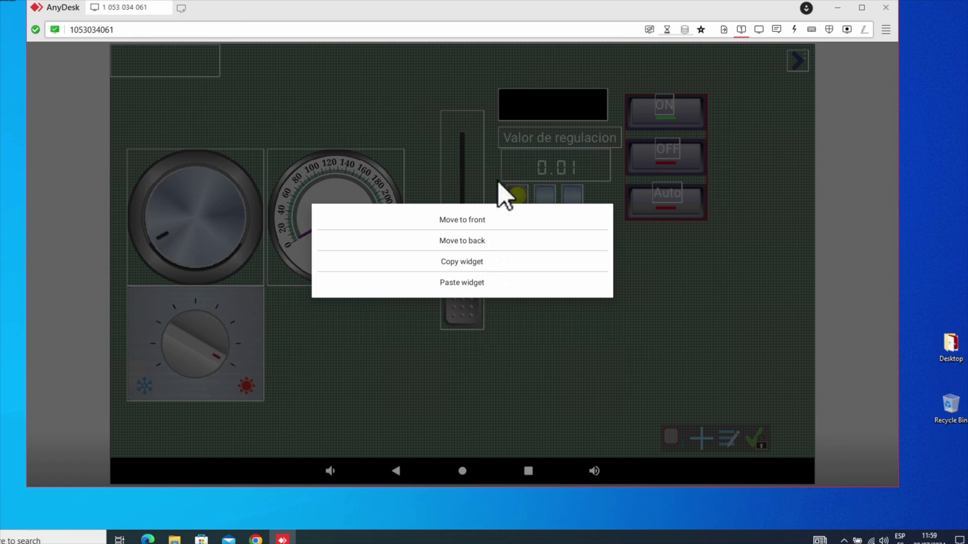
left_click(700, 310)
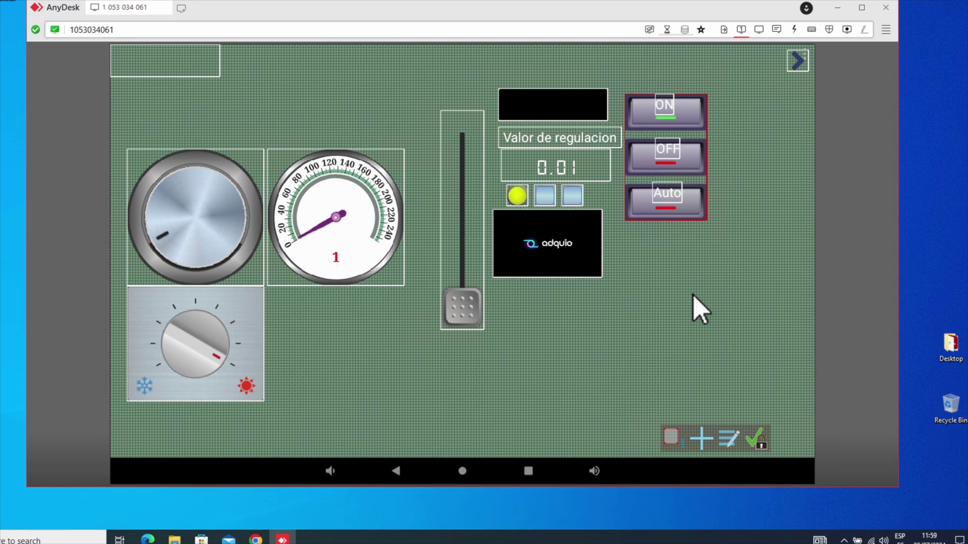
Switch the selector's orientation to Horizontal.
left_click(685, 215)
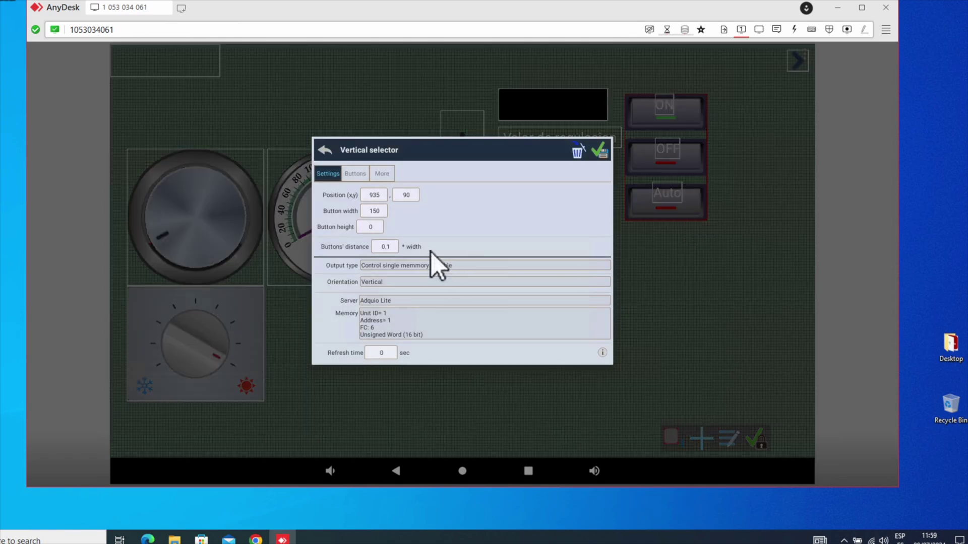
left_click(395, 283)
left_click(599, 151)
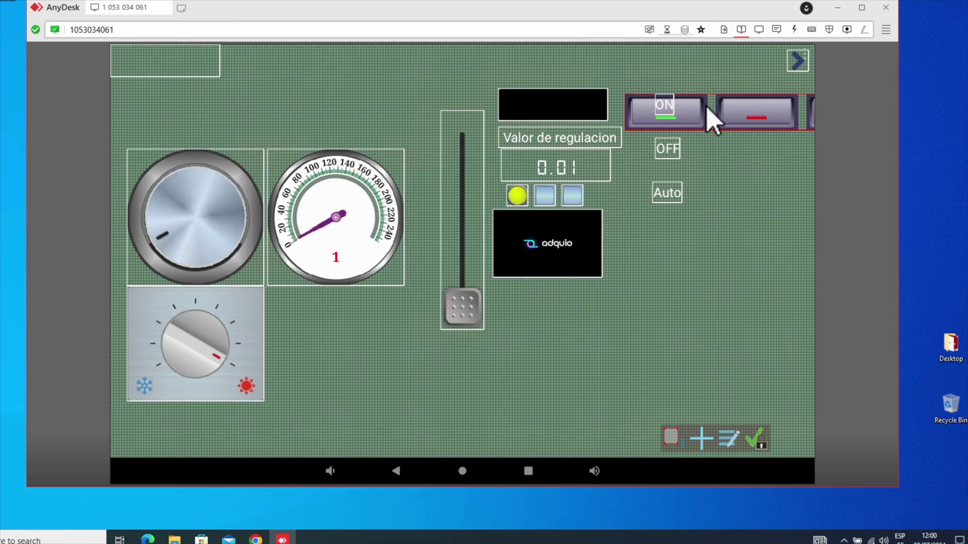
Revert the selector to Vertical orientation and bring up the Select widget list.
left_click(738, 115)
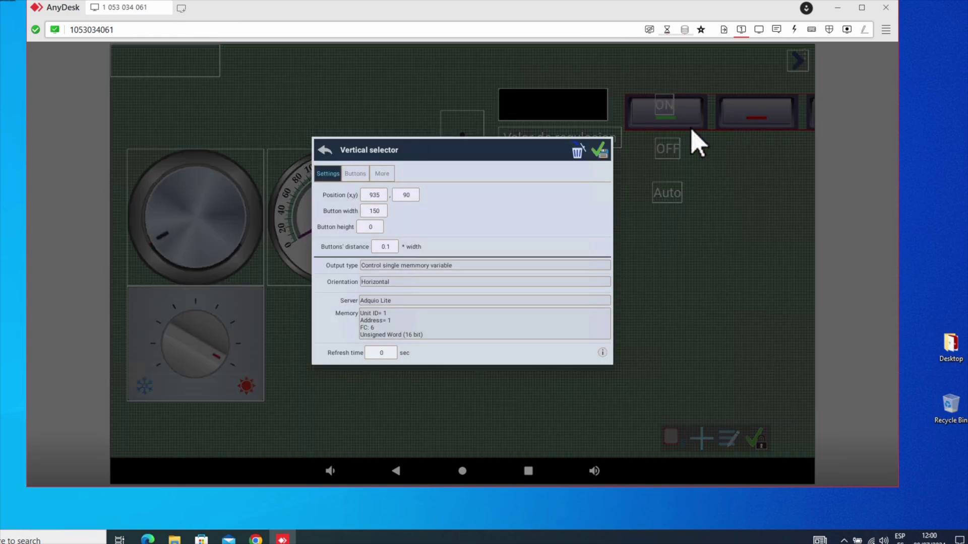
left_click(403, 283)
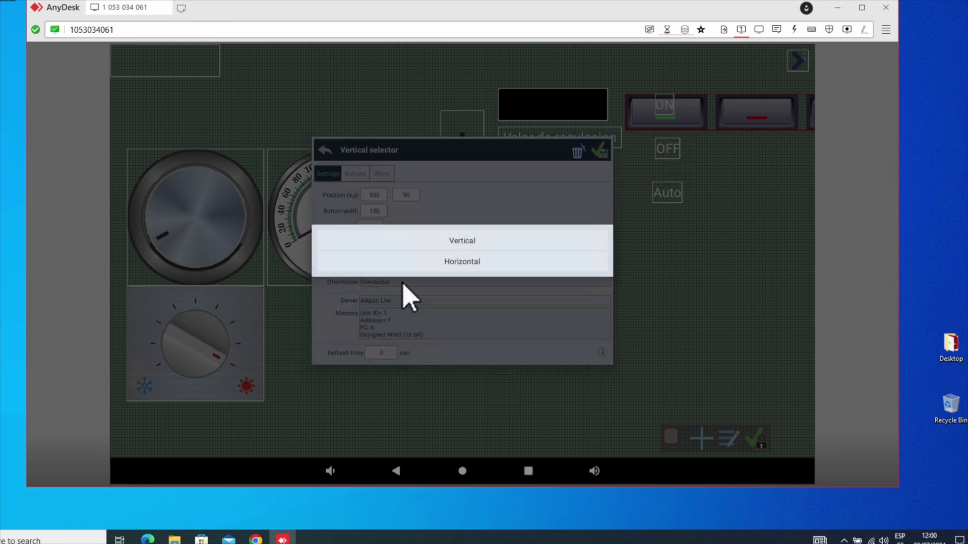
left_click(473, 240)
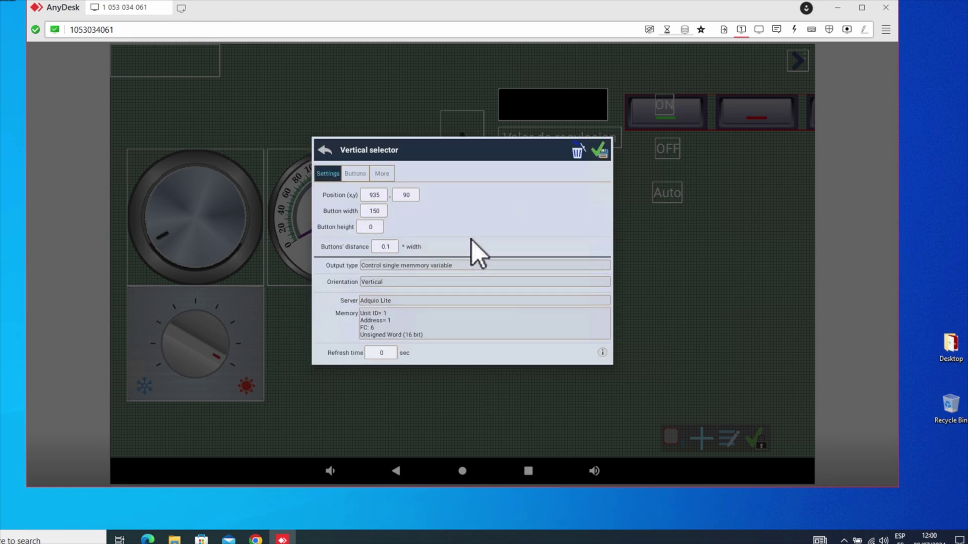
left_click(599, 151)
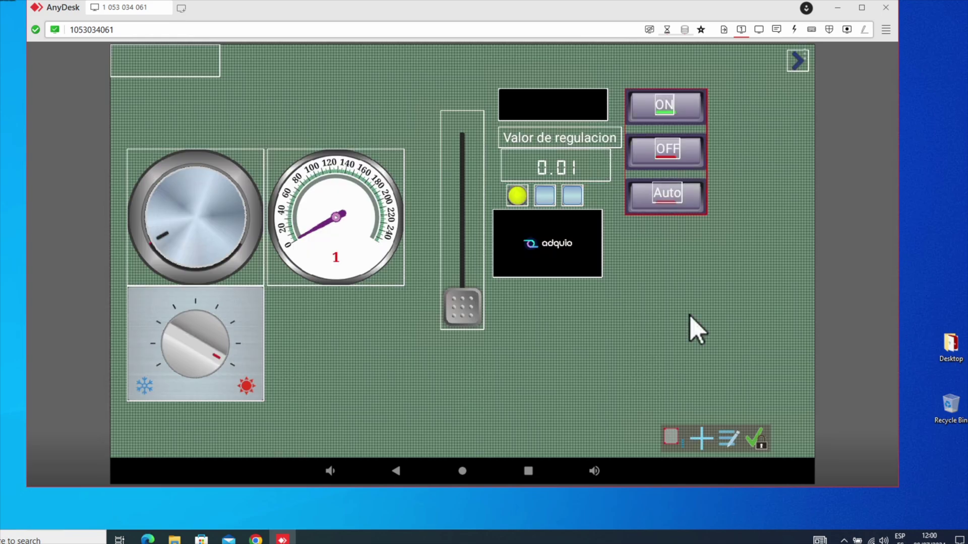
left_click(703, 439)
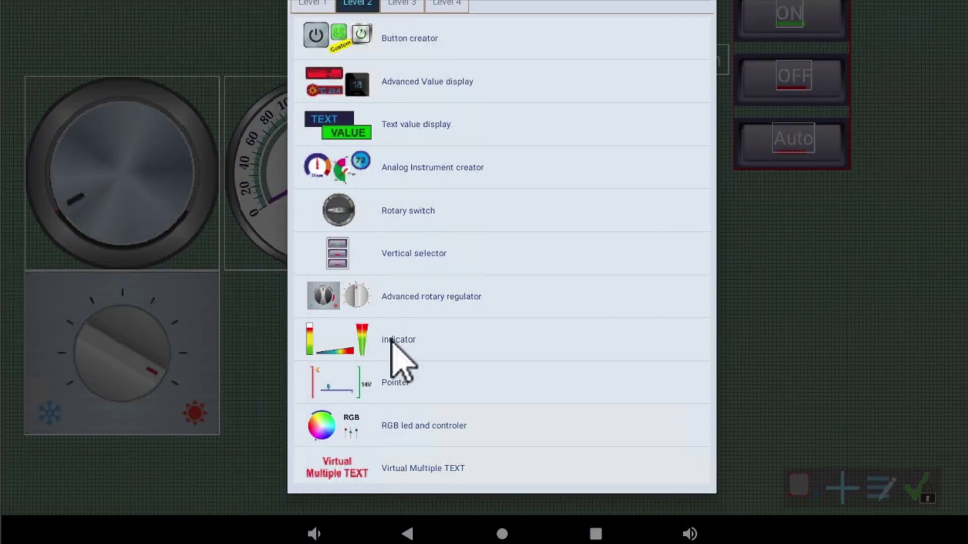
Link the level indicator to Adquio Lite, unit ID 1, register address 1, and save it.
left_click(392, 342)
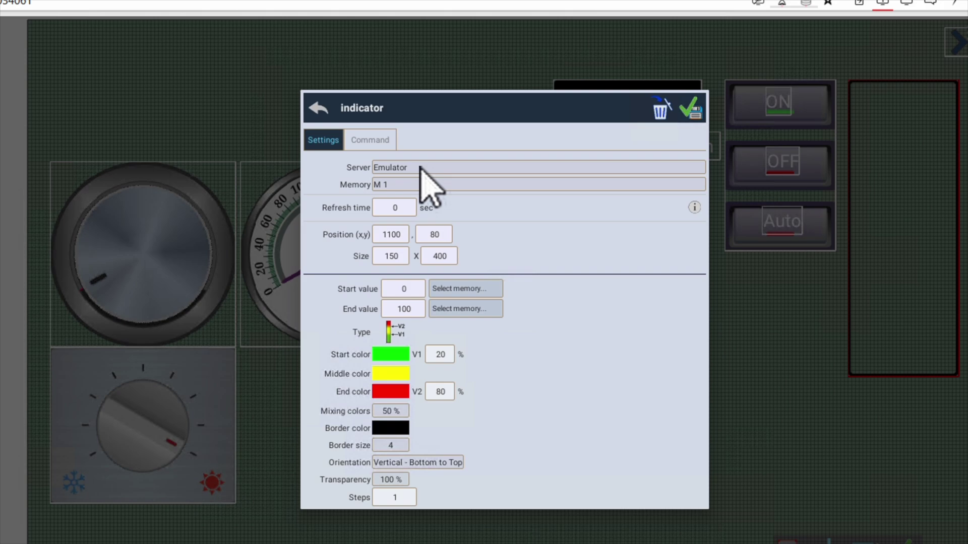
left_click(421, 168)
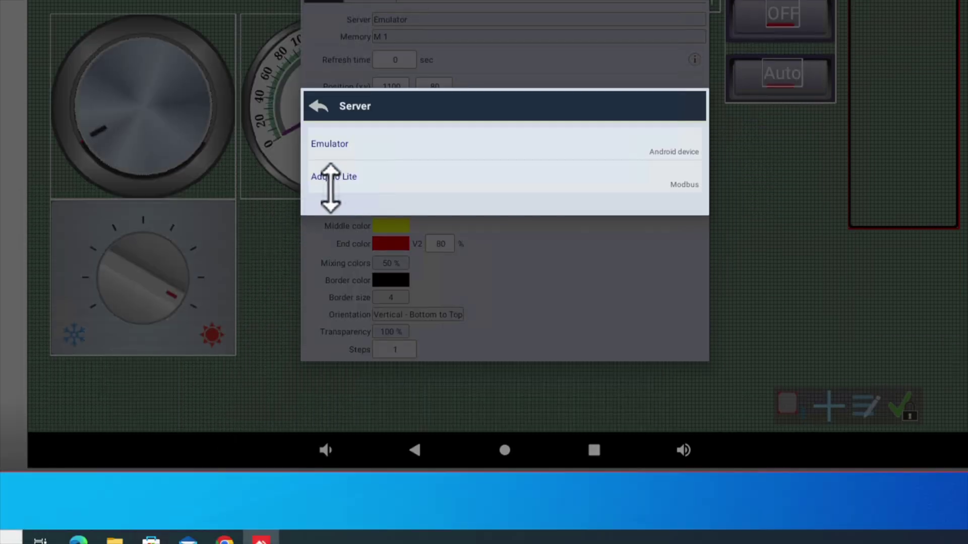
left_click(331, 186)
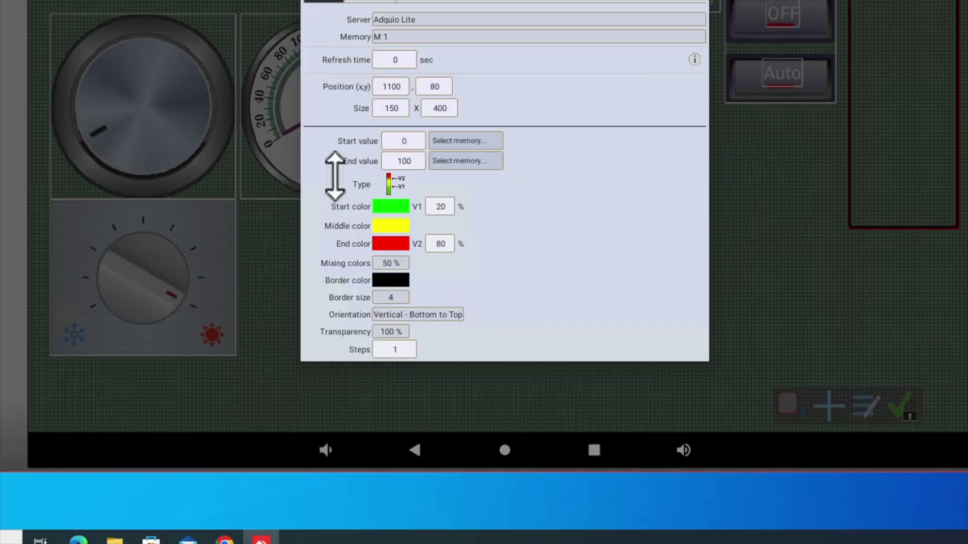
left_click(444, 37)
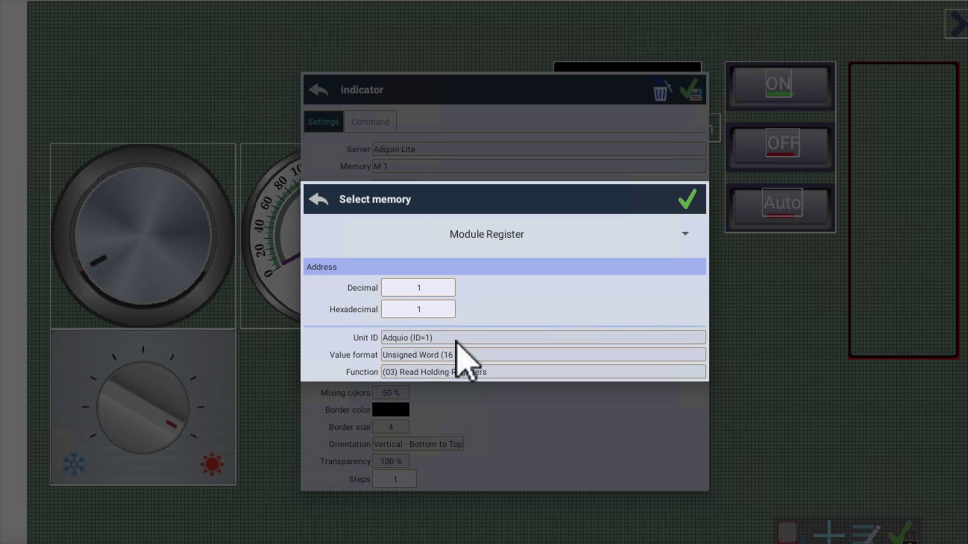
left_click(456, 341)
left_click(459, 297)
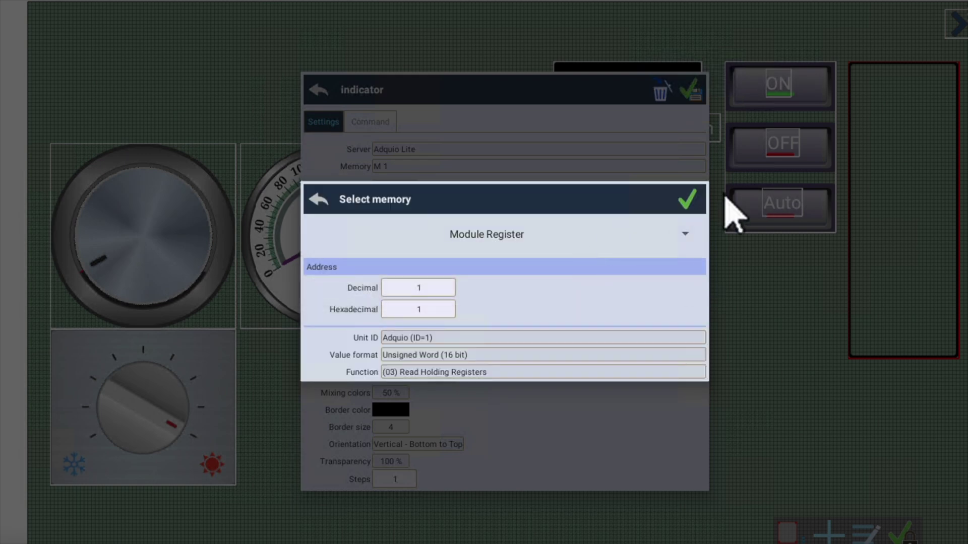
left_click(687, 201)
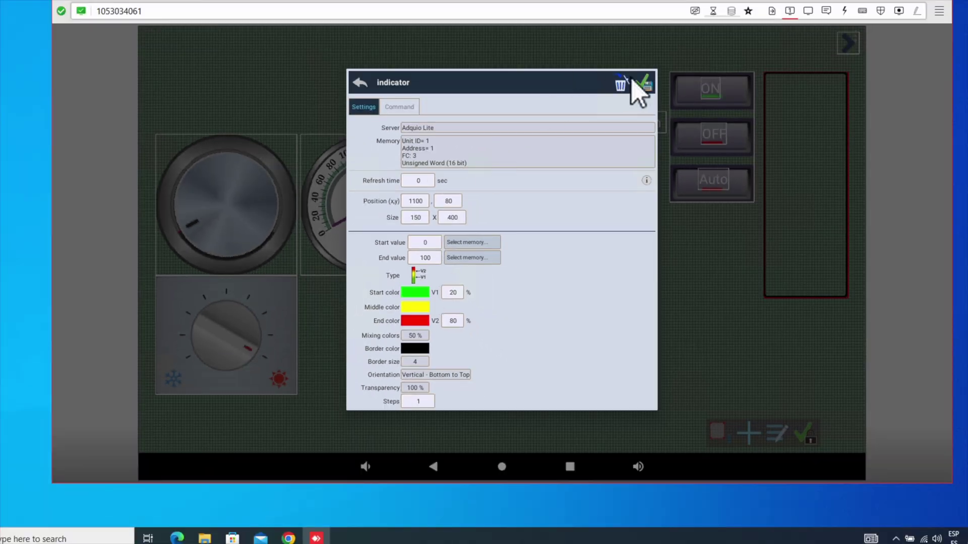
left_click(642, 82)
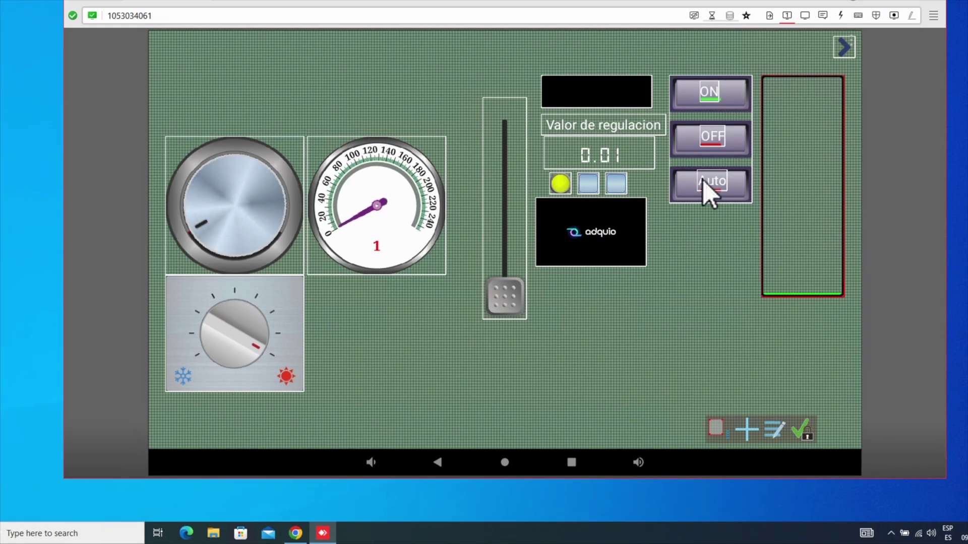
Run the panel and raise the regulation slider to about 214, filling the indicator into red.
left_click(802, 429)
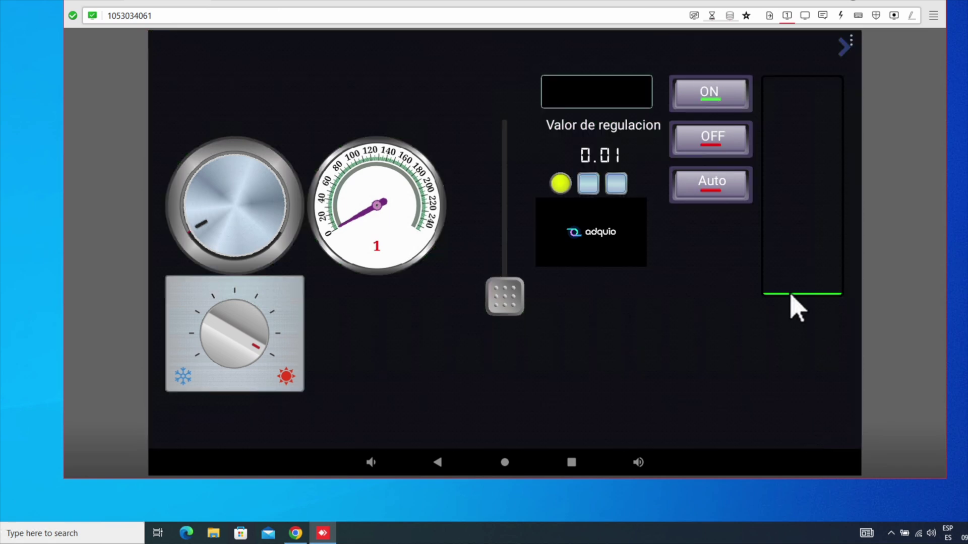
left_click_drag(507, 297, 512, 277)
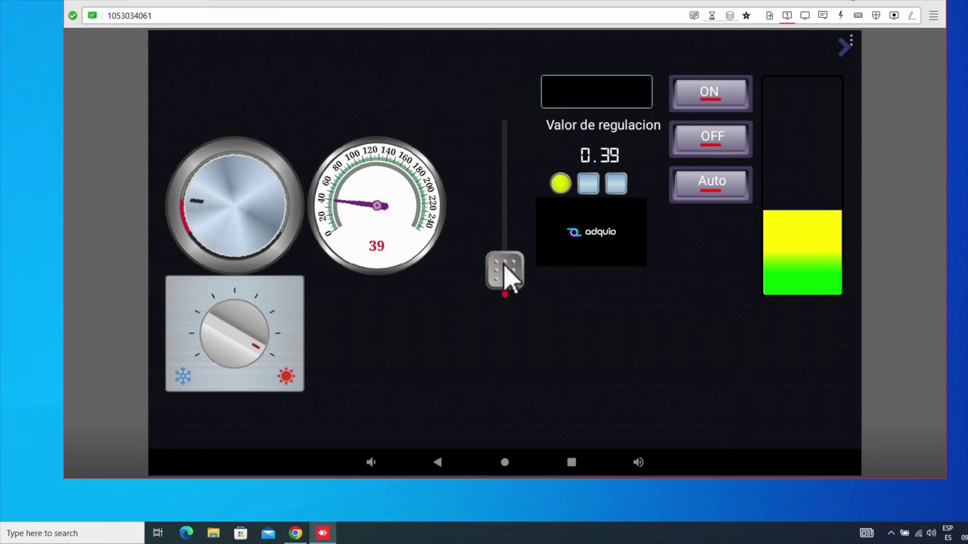
left_click_drag(507, 261, 526, 101)
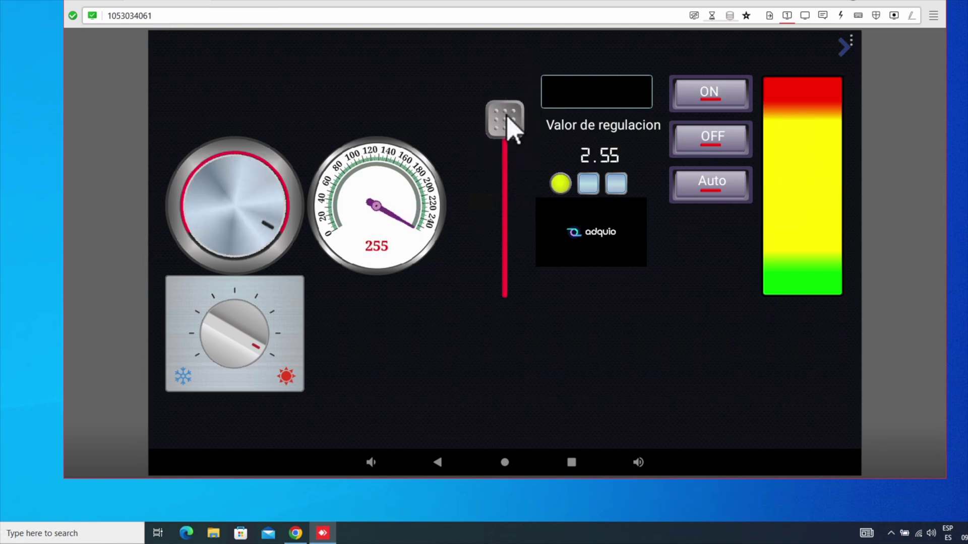
left_click_drag(512, 132, 514, 180)
left_click(853, 44)
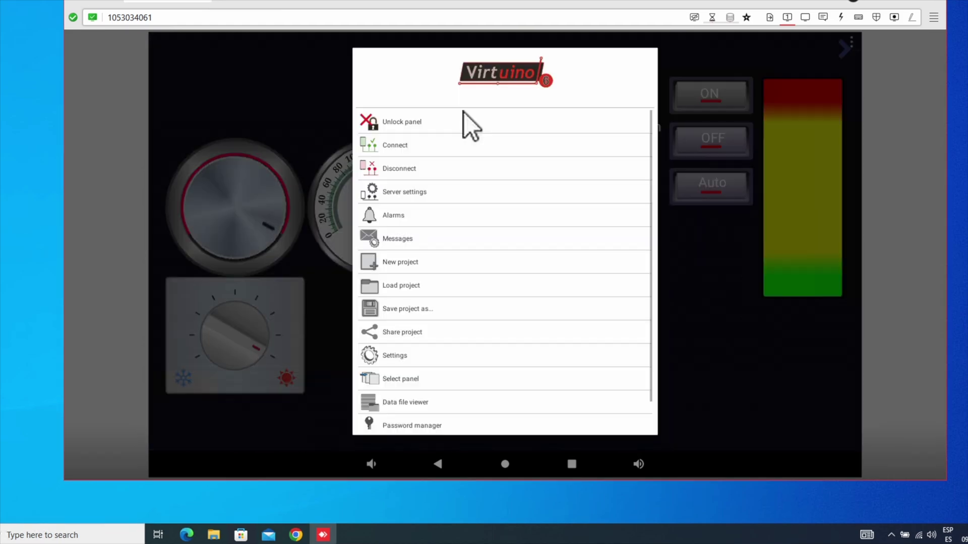
Give the level indicator width 80, end value 255 and 10 % colour mixing, keeping bottom-to-top.
left_click(410, 123)
left_click(787, 171)
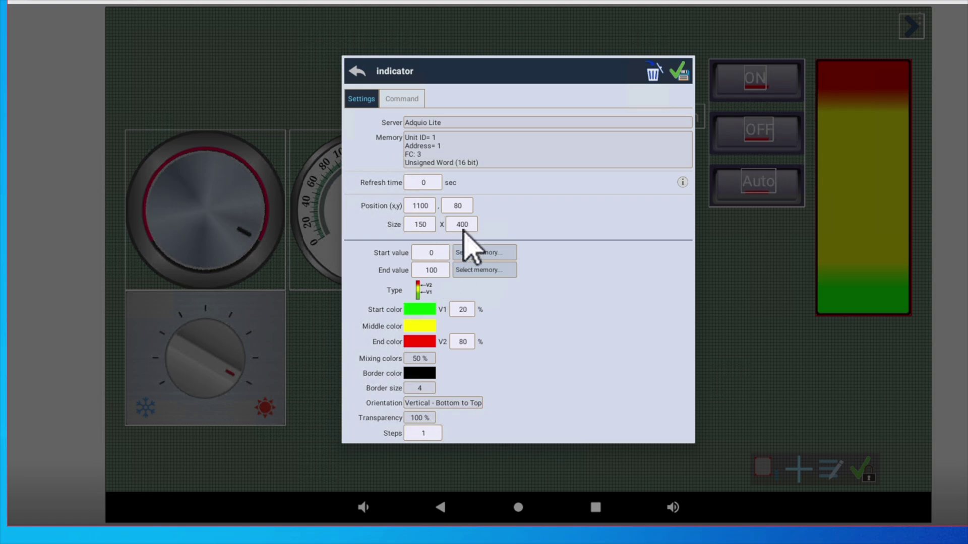
left_click(431, 270)
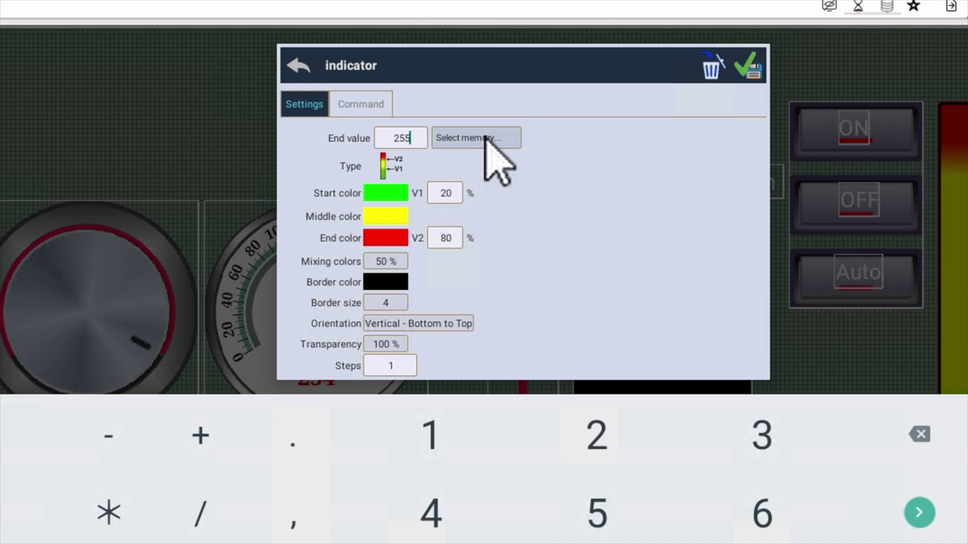
left_click(497, 69)
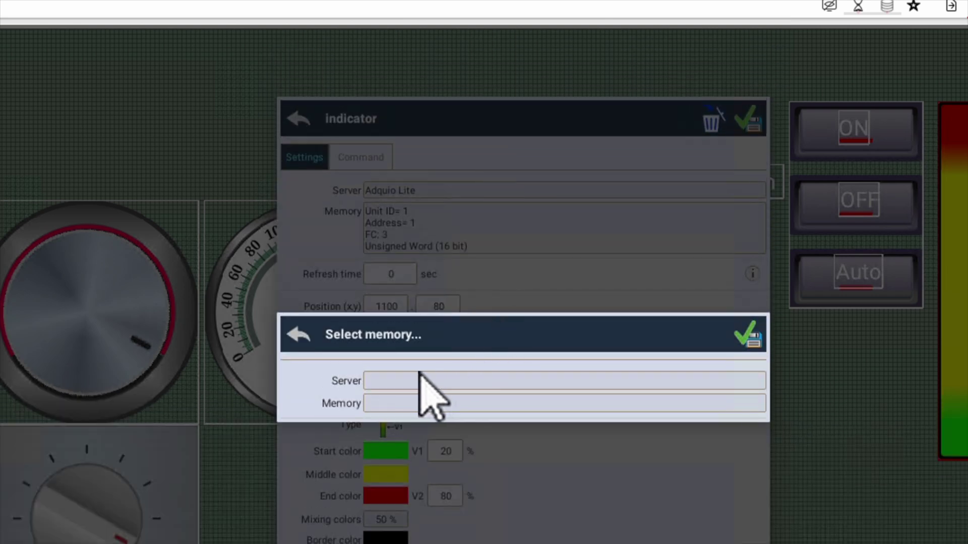
left_click(294, 333)
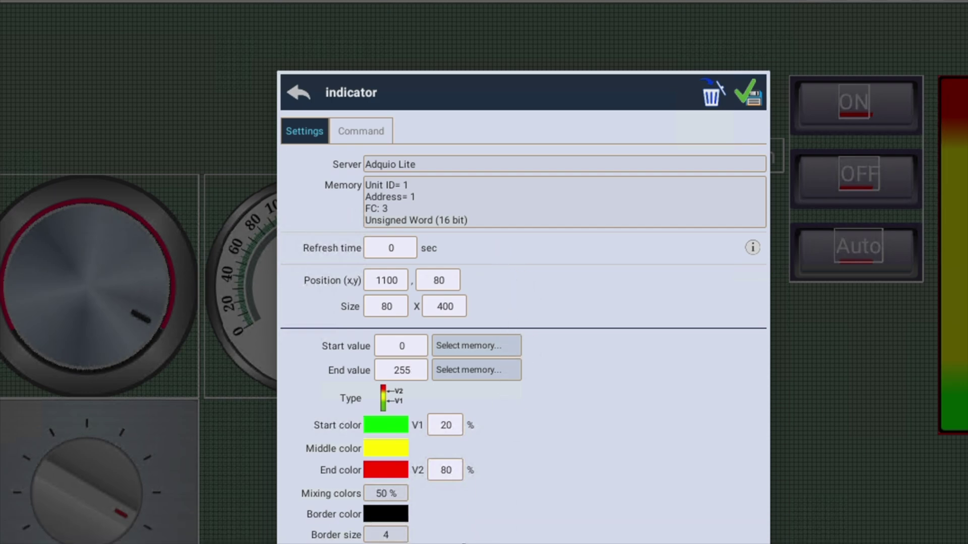
left_click(386, 425)
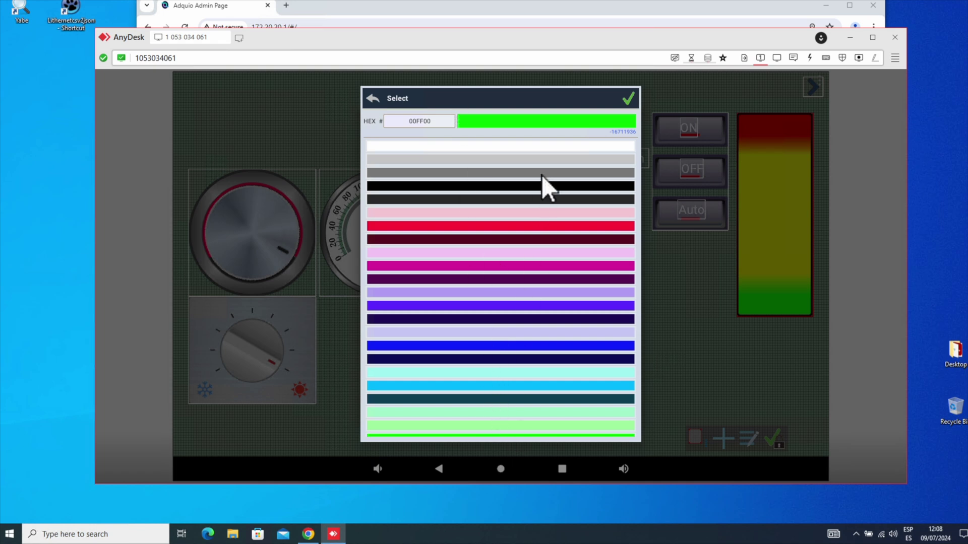
left_click(629, 99)
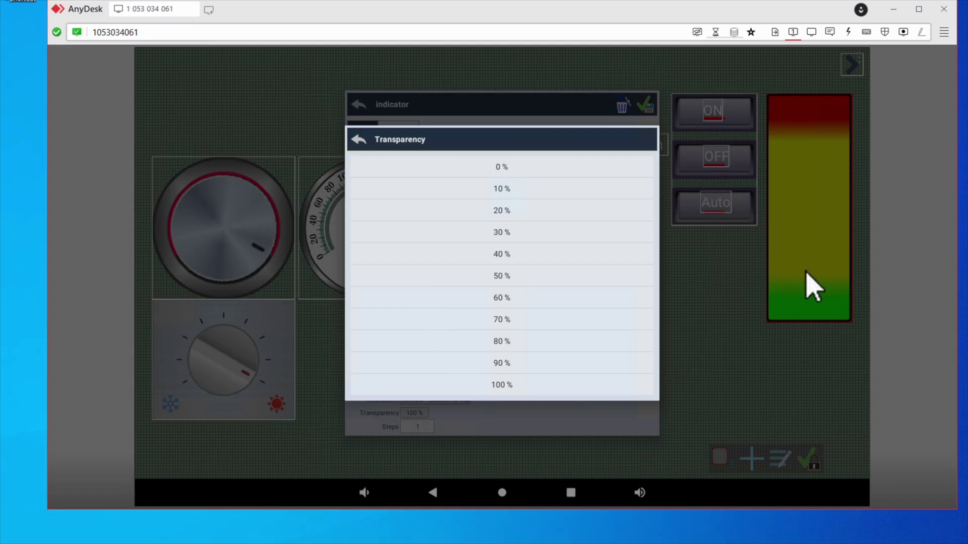
left_click(499, 189)
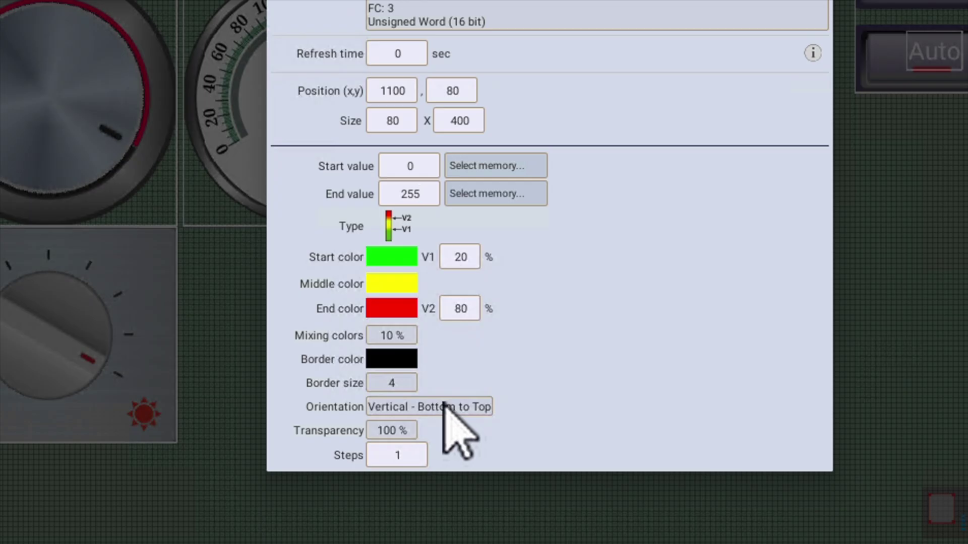
left_click(446, 414)
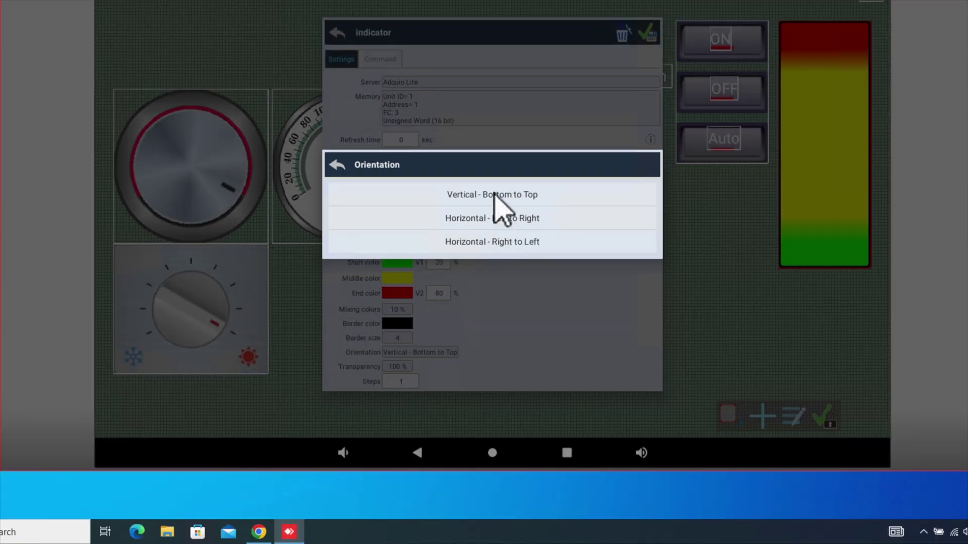
left_click(493, 194)
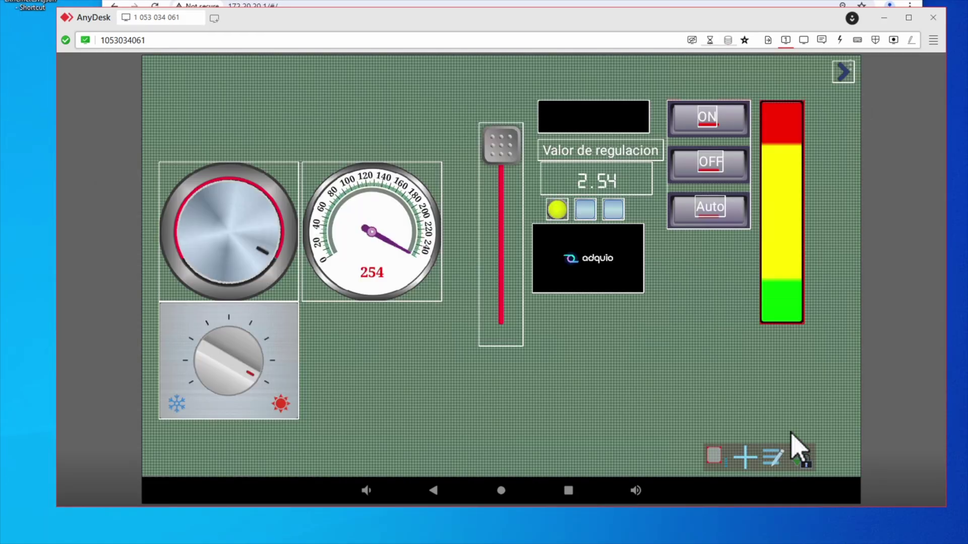
Save the indicator, run the panel and move the slider to test the 0–255 bar.
left_click(806, 475)
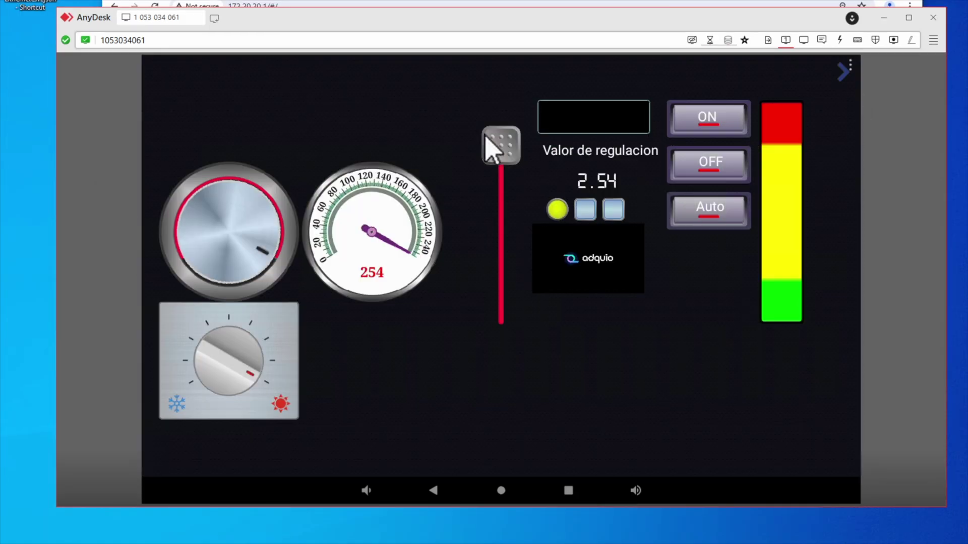
left_click_drag(510, 187, 501, 75)
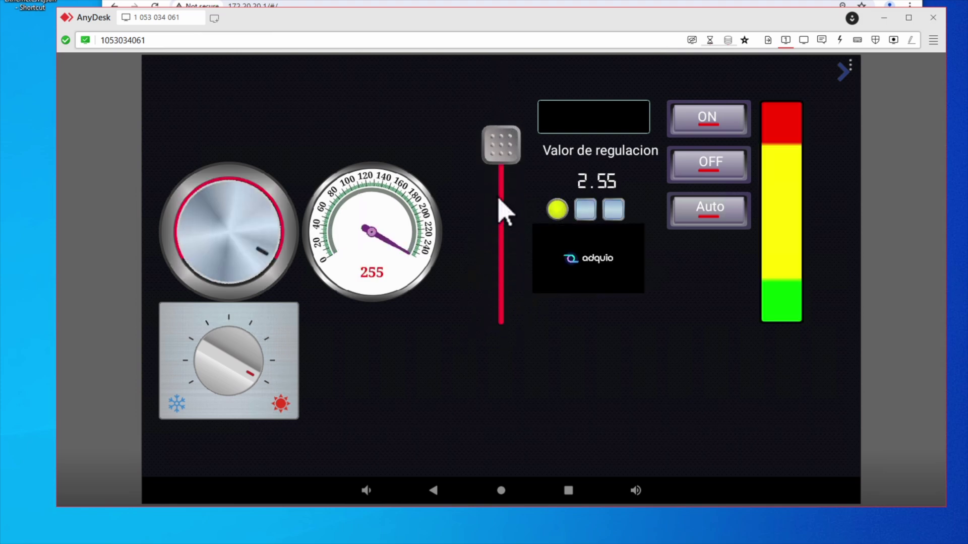
left_click(851, 65)
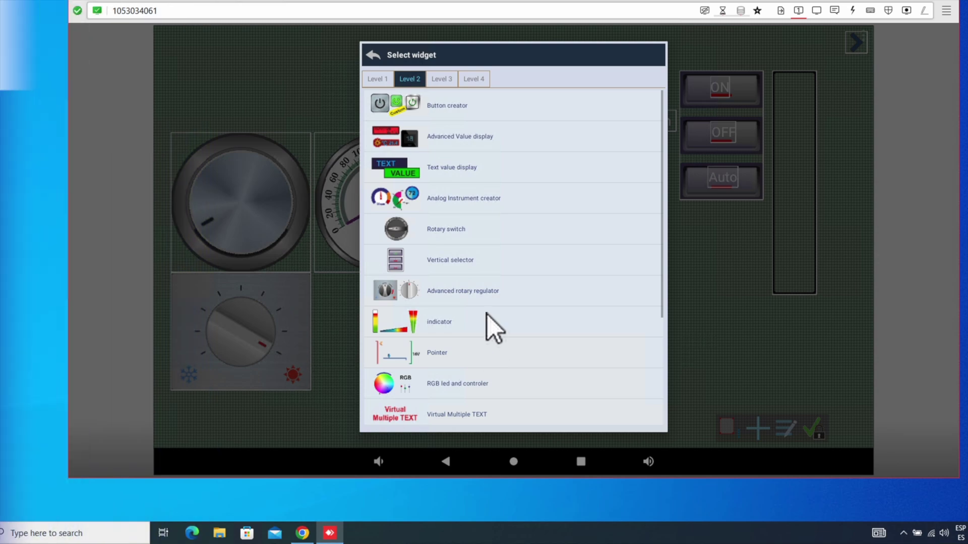
Add a Pointer widget using the blue left-arrow image.
left_click(433, 354)
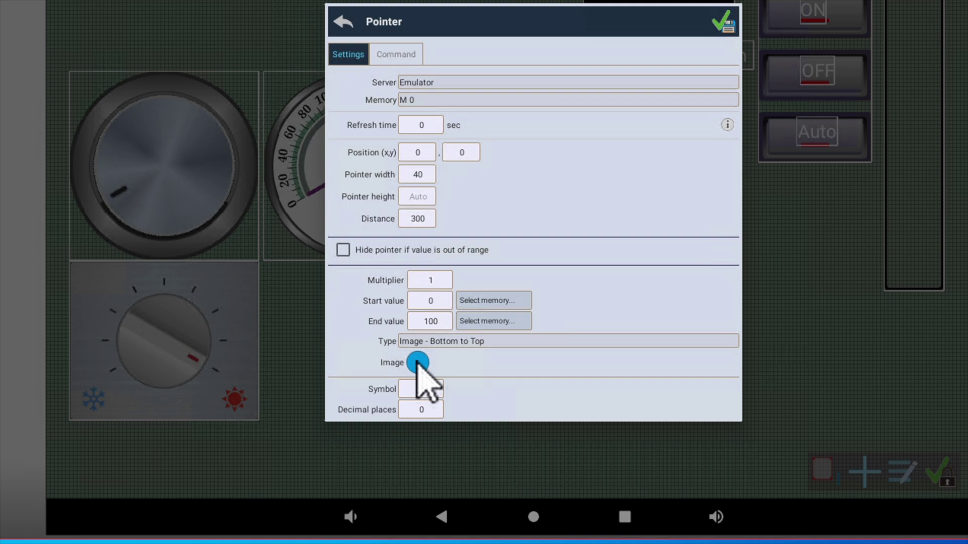
left_click(417, 361)
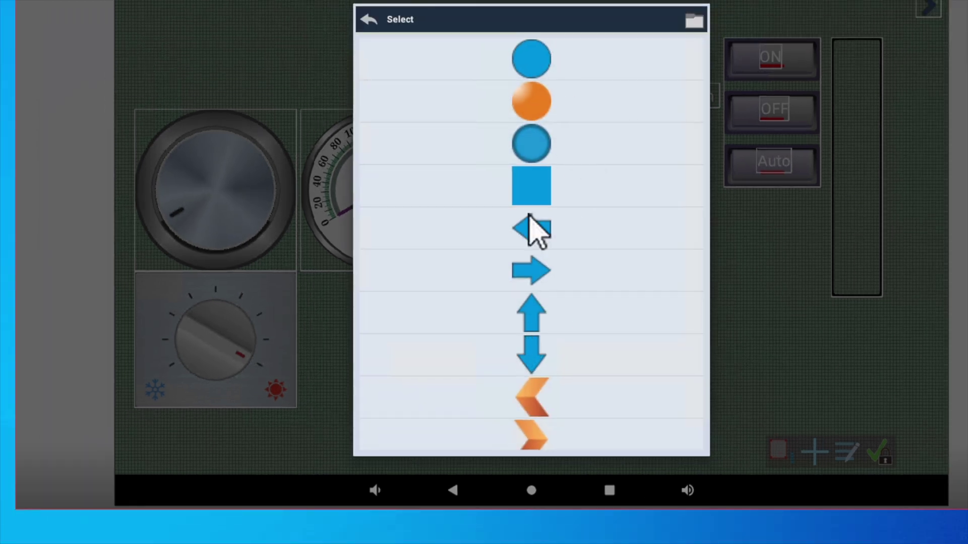
scroll(587, 267, "down", 1)
scroll(554, 237, "up", 1)
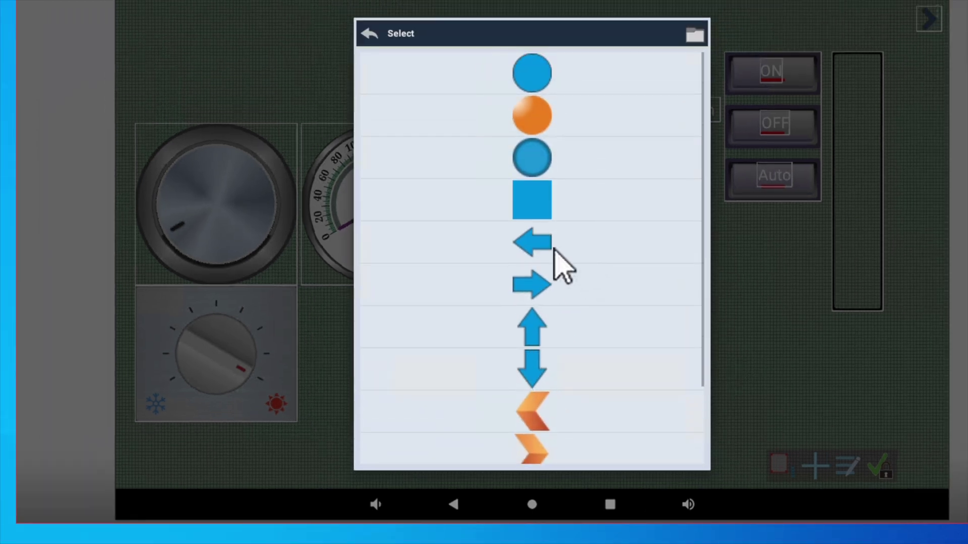
left_click(534, 247)
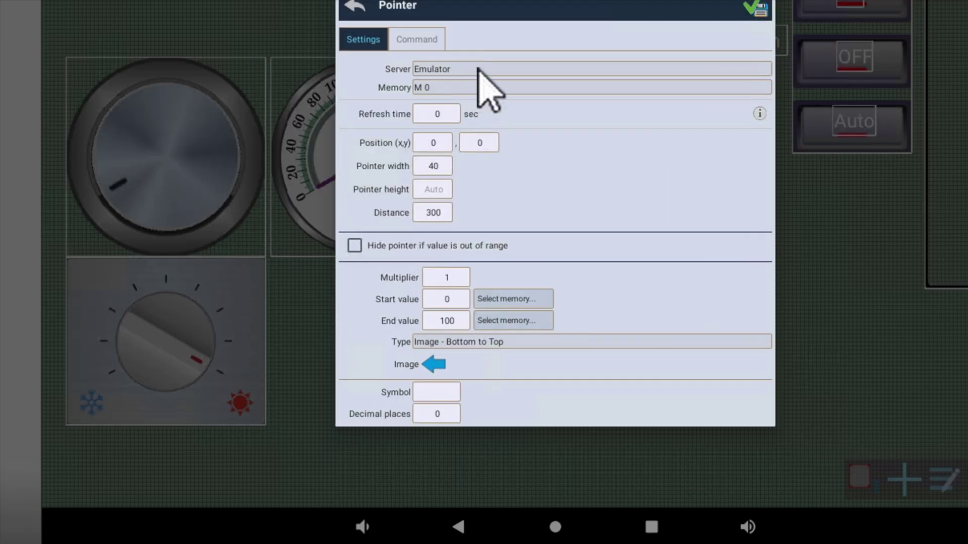
Point the Pointer at Adquio Lite, unit ID 1, register address 1, and save it.
left_click(464, 133)
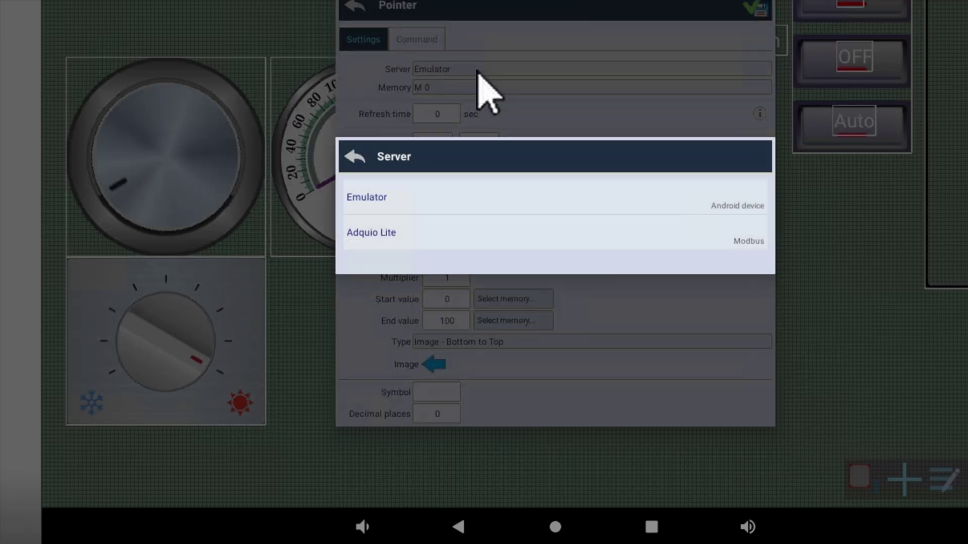
left_click(401, 232)
left_click(464, 88)
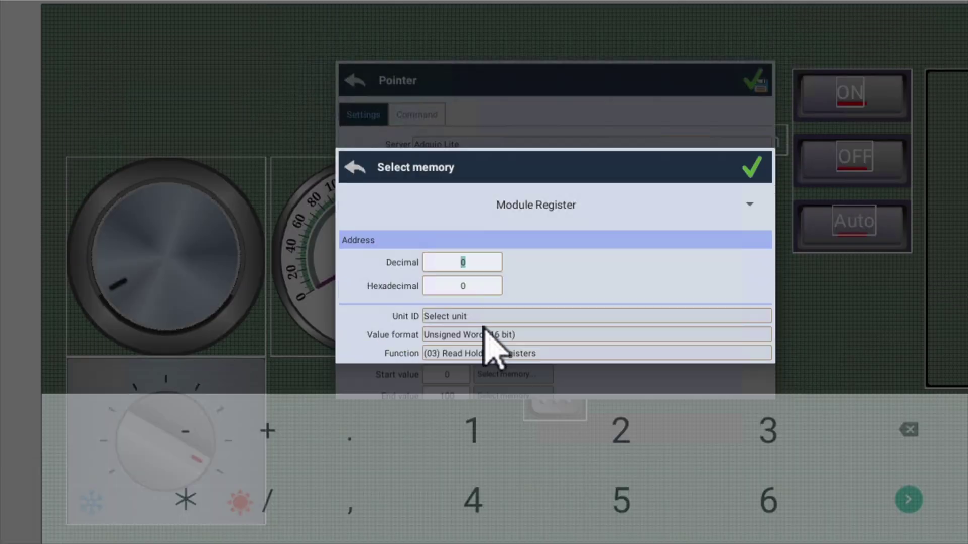
type("1")
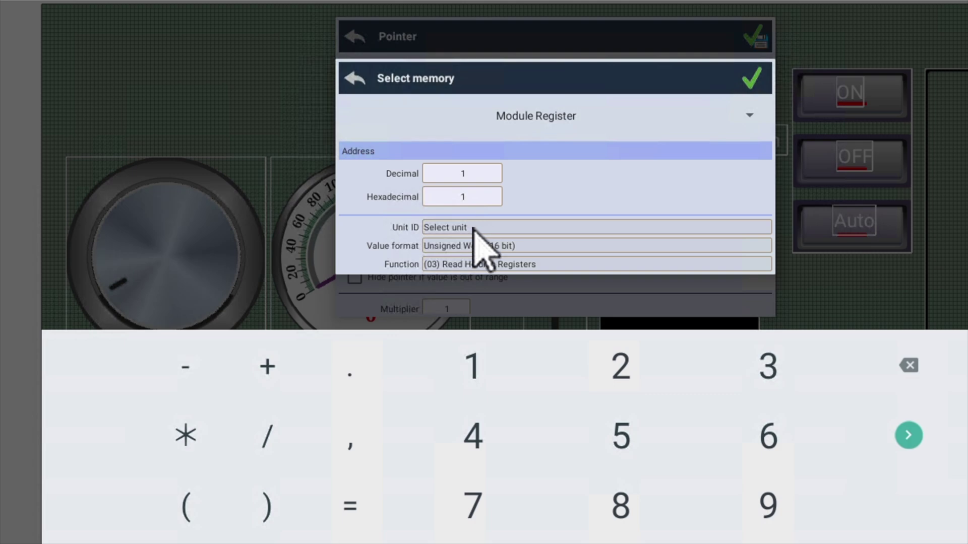
left_click(474, 229)
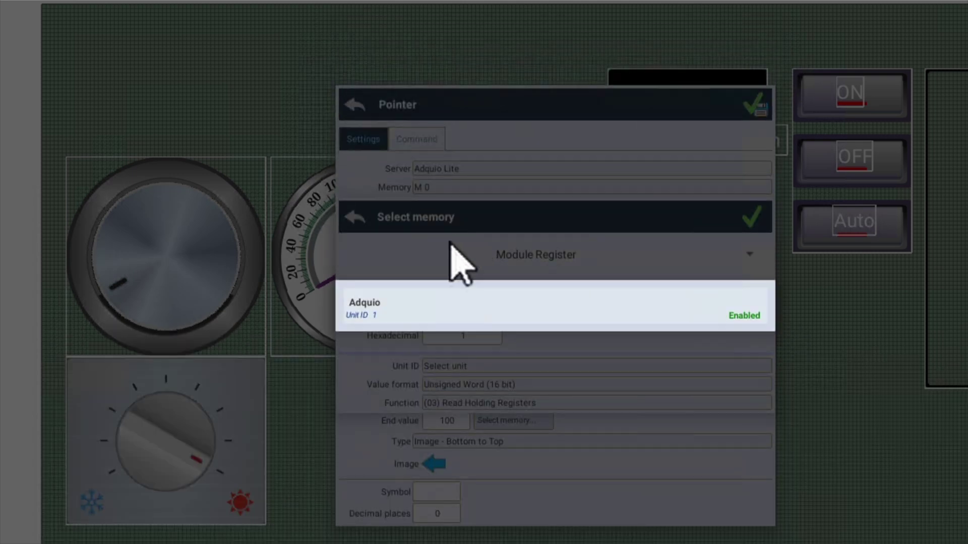
left_click(402, 324)
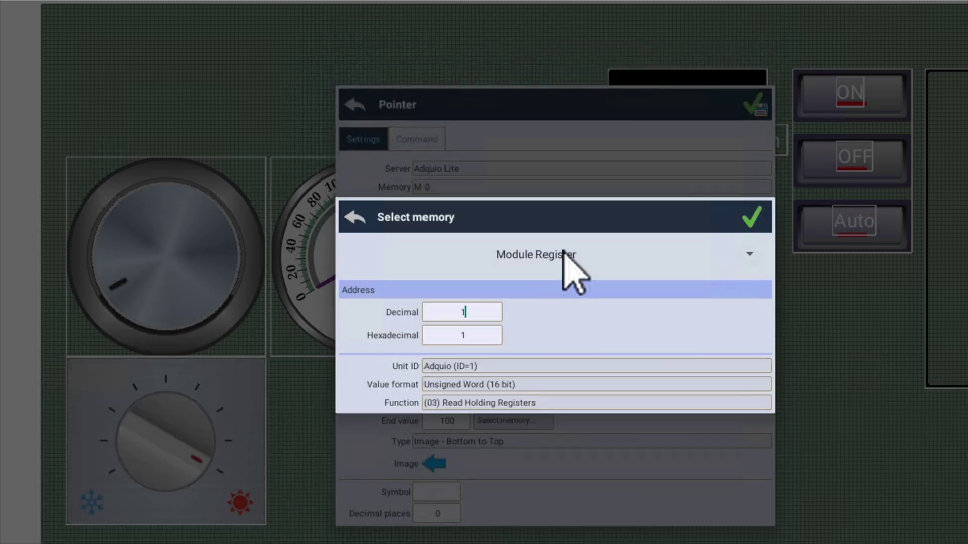
left_click(752, 217)
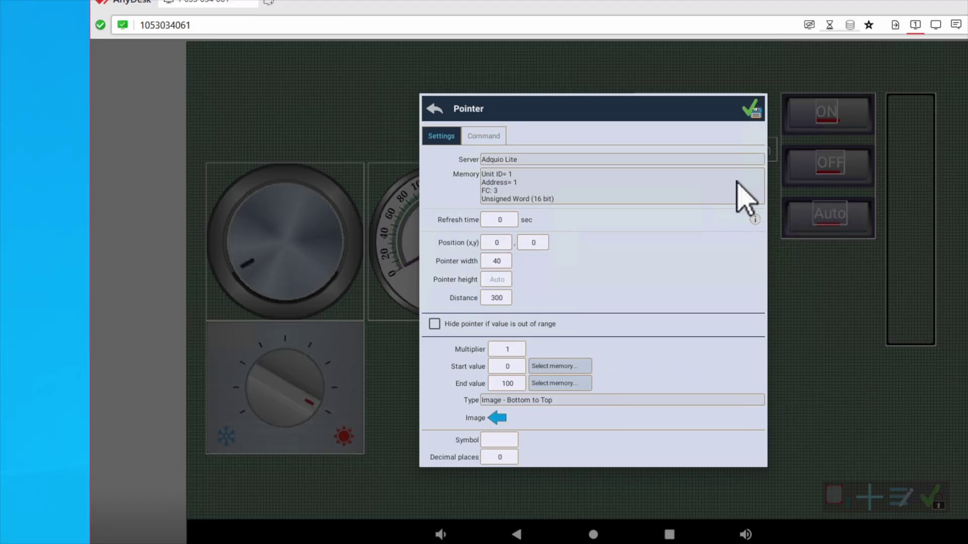
left_click(737, 115)
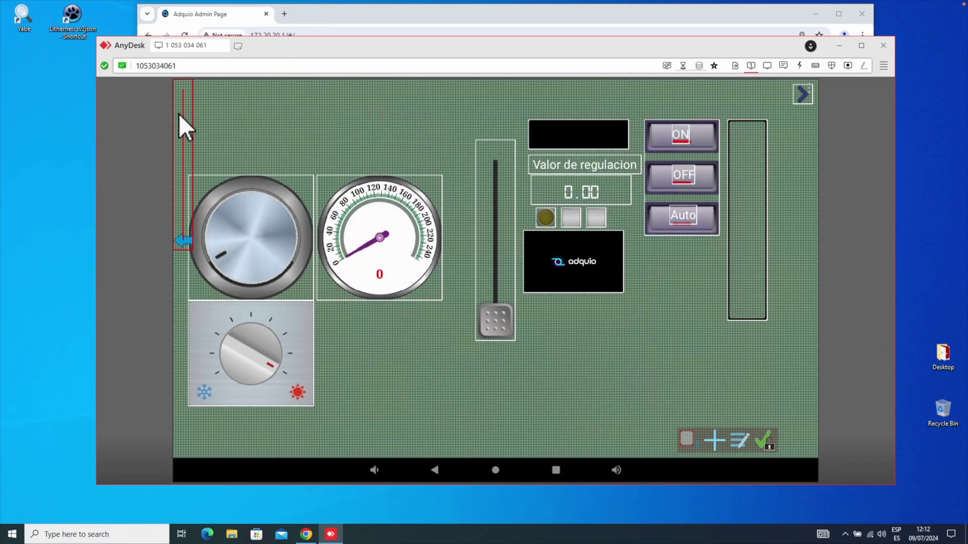
Place the new pointer, run the panel, and sweep the slider up and back to 0.
left_click_drag(444, 280, 463, 180)
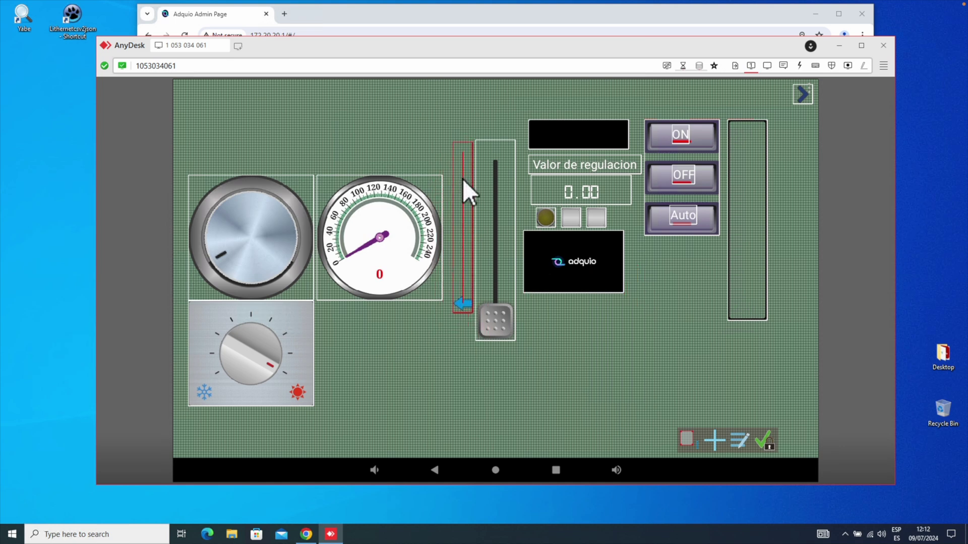
left_click(763, 439)
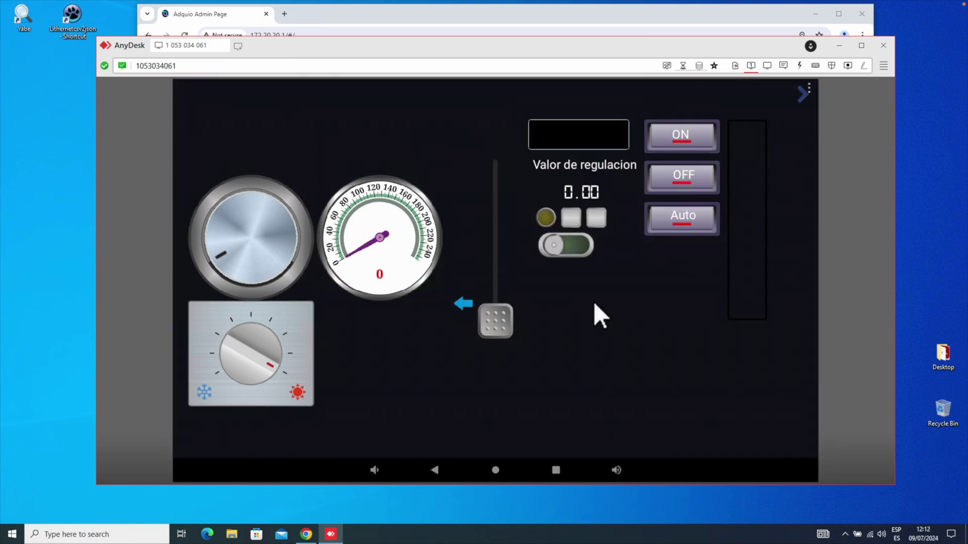
left_click_drag(504, 268, 513, 153)
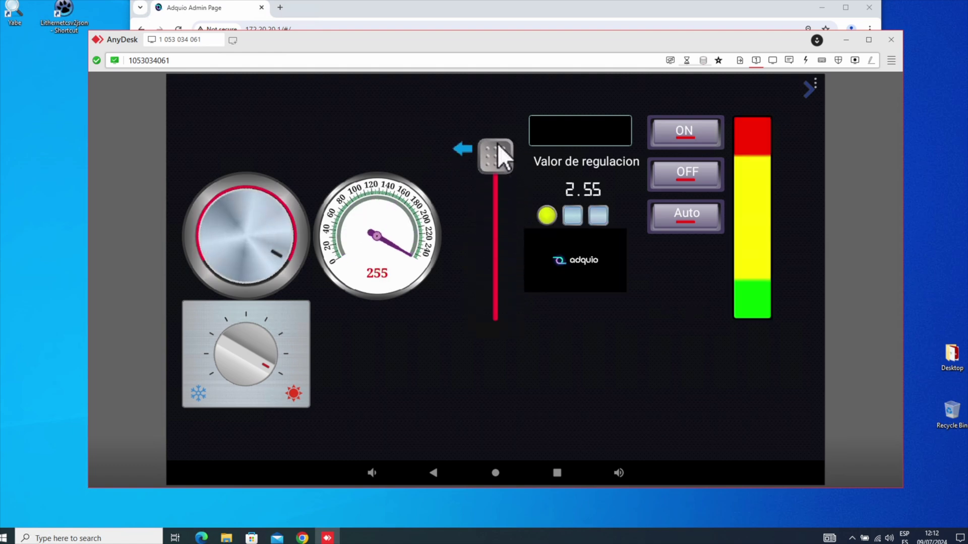
left_click_drag(504, 212, 506, 240)
Unlock the panel and save the pointer with end value 255 and type Image - Bottom to Top.
left_click(490, 149)
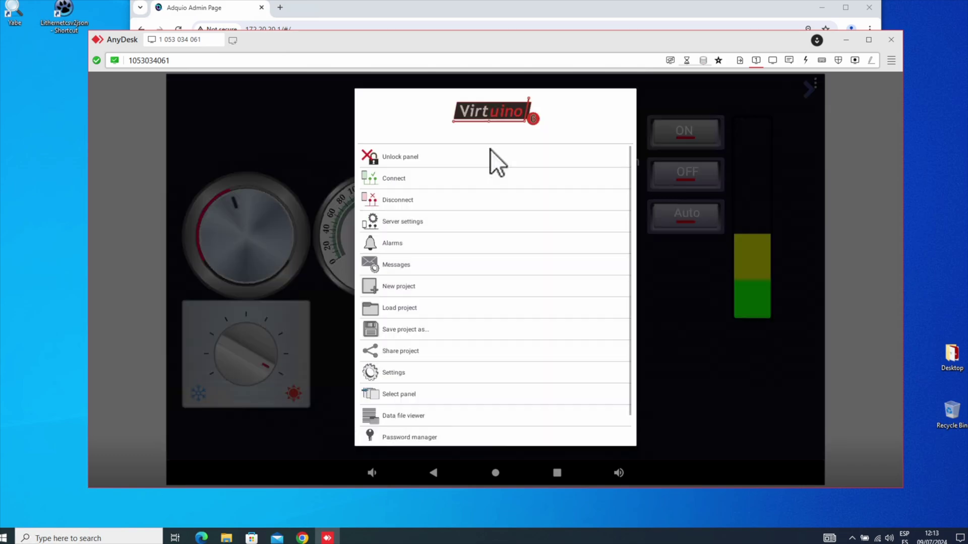
left_click(407, 156)
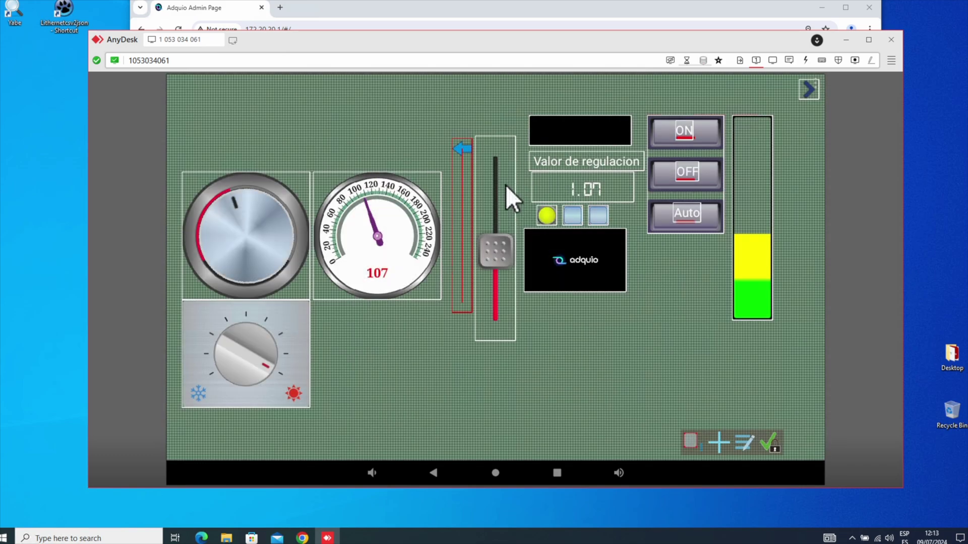
left_click(460, 146)
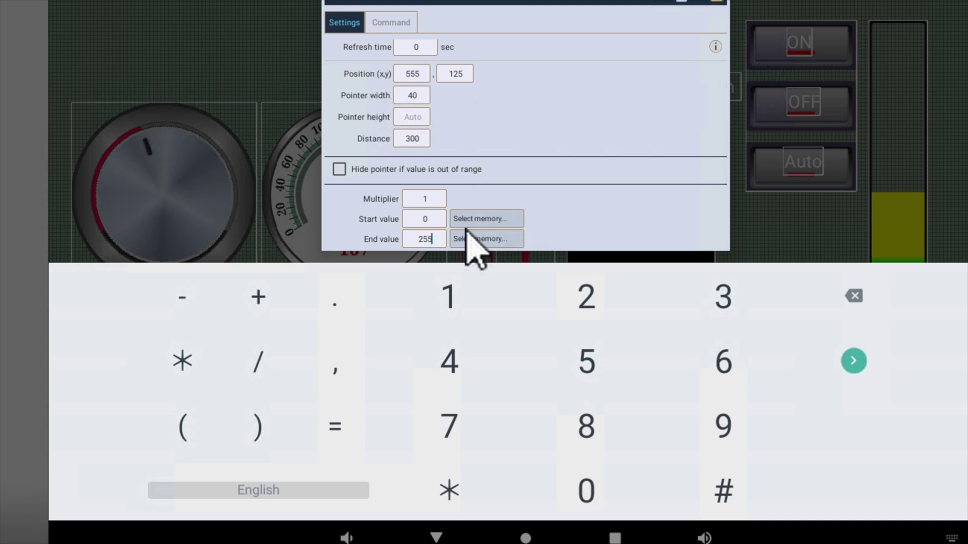
left_click(610, 210)
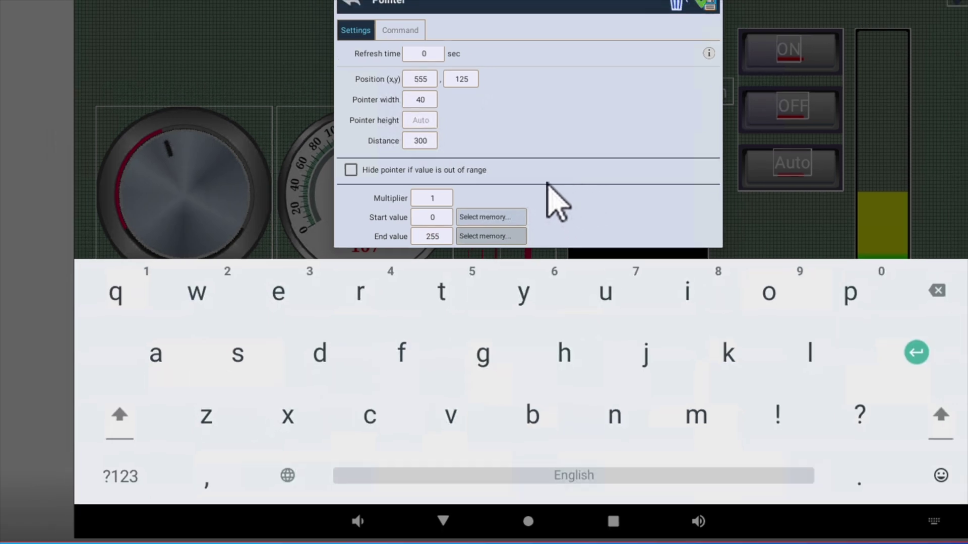
scroll(549, 187, "down", 3)
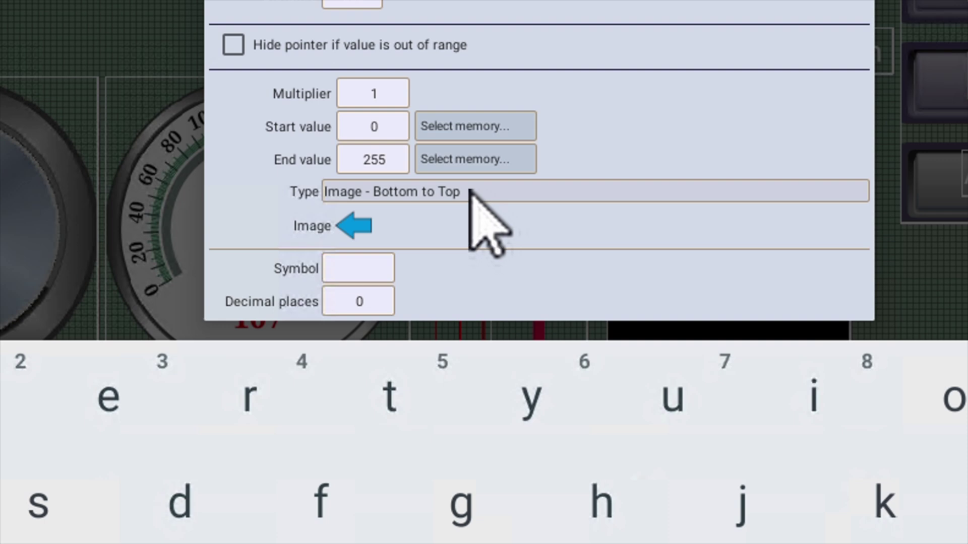
left_click(470, 192)
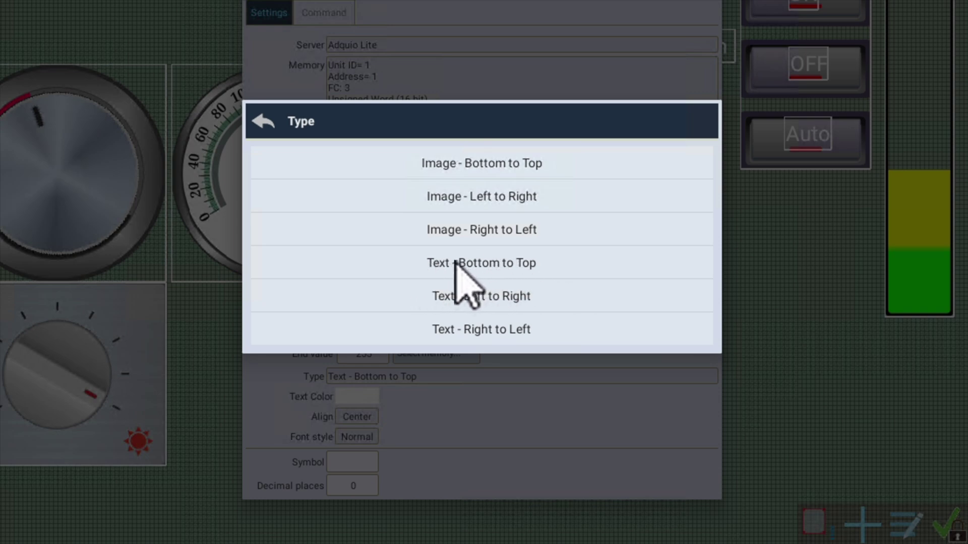
left_click(488, 164)
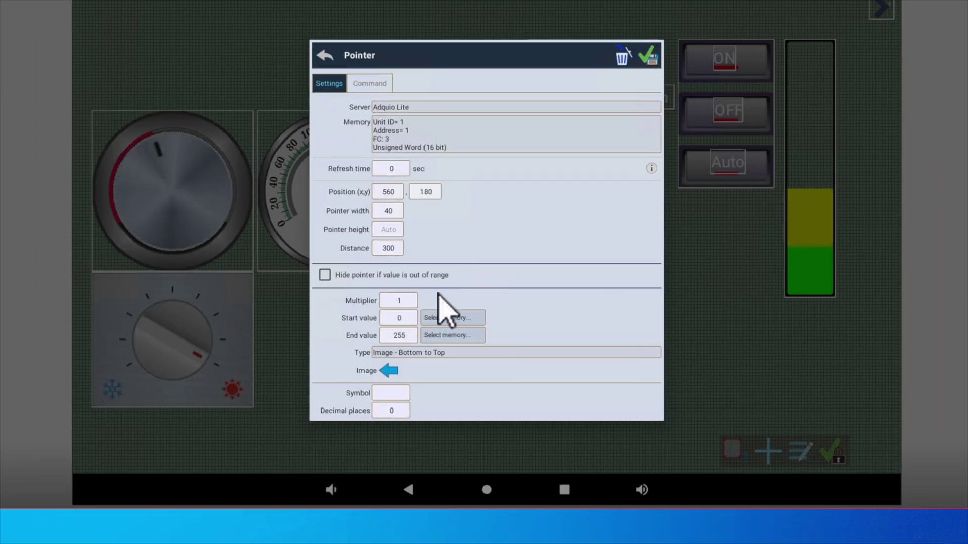
left_click(649, 54)
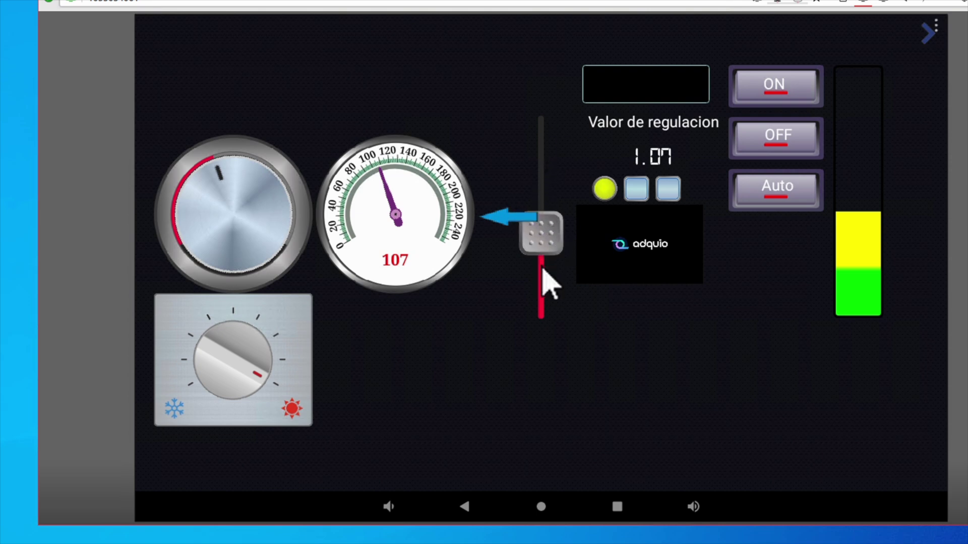
Test the arrow pointer with the slider, then unlock and move the arrow beside the level bar.
left_click_drag(542, 269, 572, 99)
left_click_drag(564, 133, 570, 334)
left_click(928, 33)
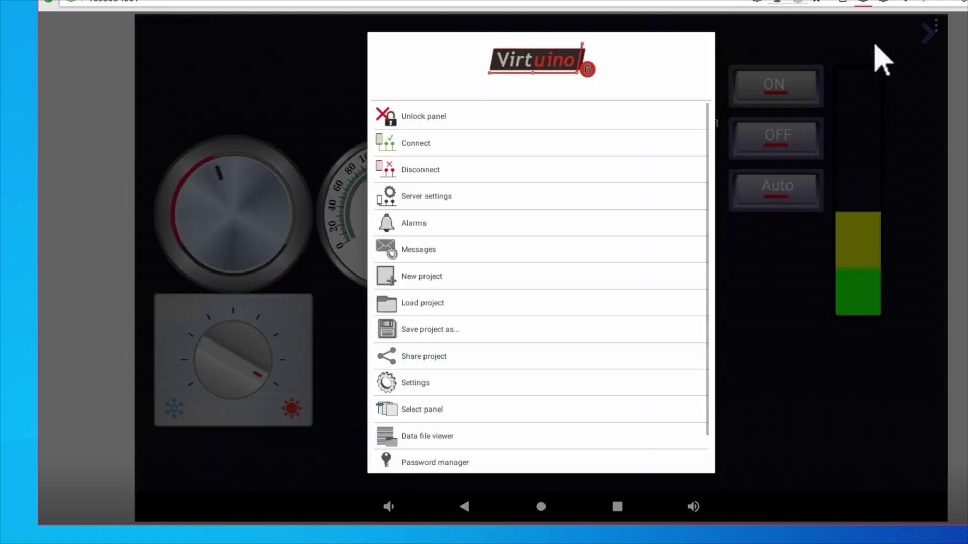
left_click(413, 115)
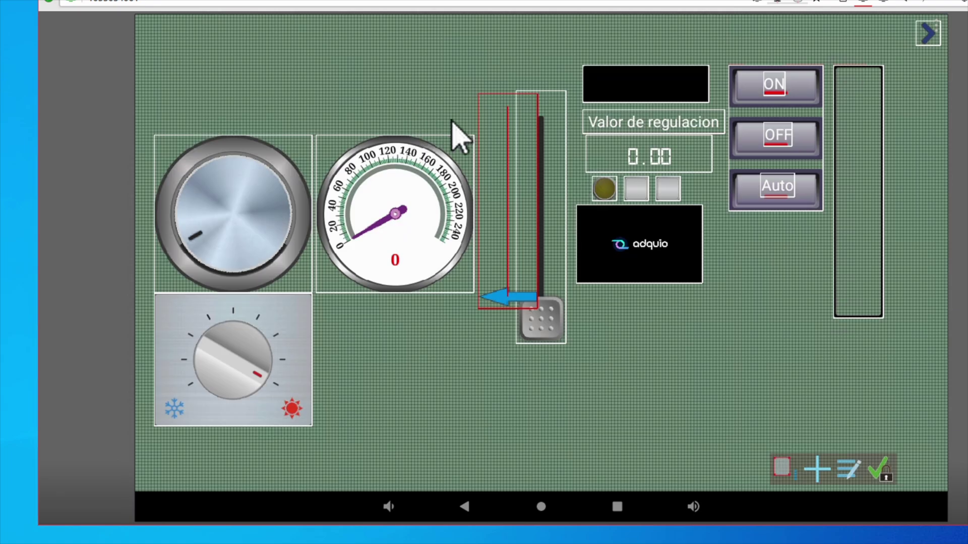
left_click_drag(557, 191, 929, 159)
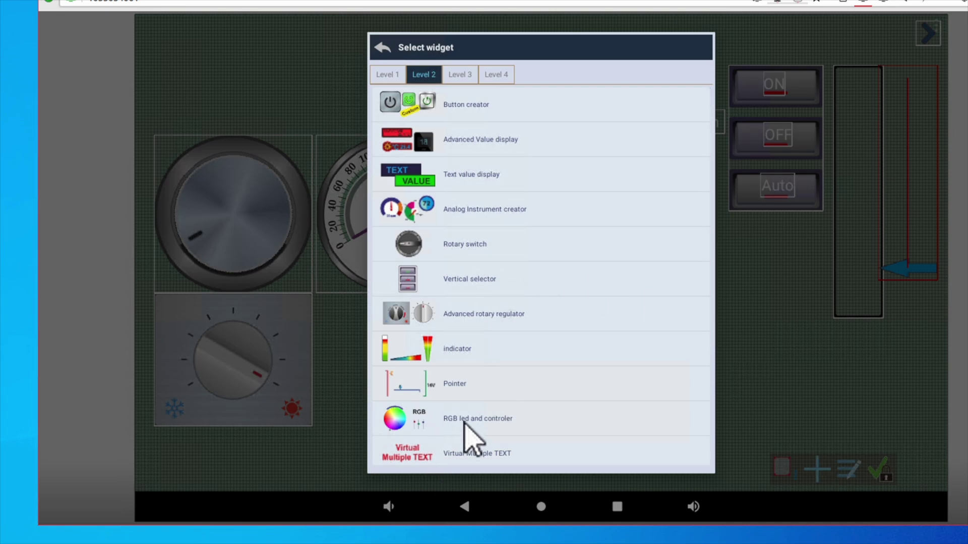
left_click_drag(464, 423, 470, 340)
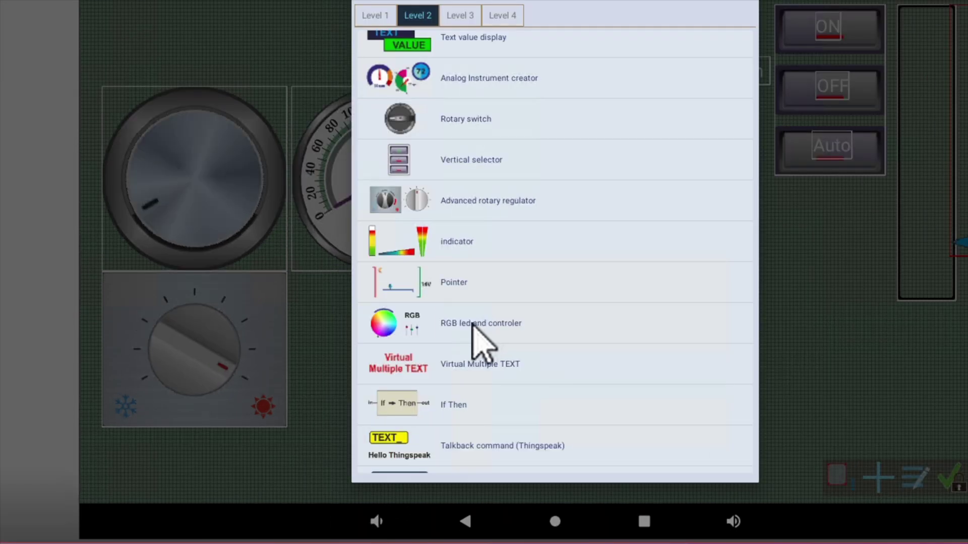
Add an RGB led and controller widget writing to Adquio Lite's module register.
left_click(473, 324)
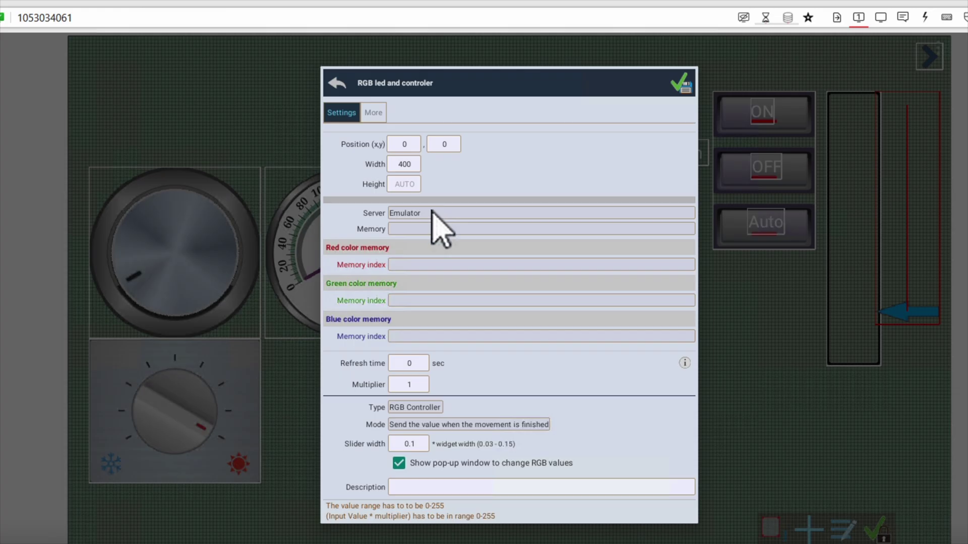
left_click(431, 213)
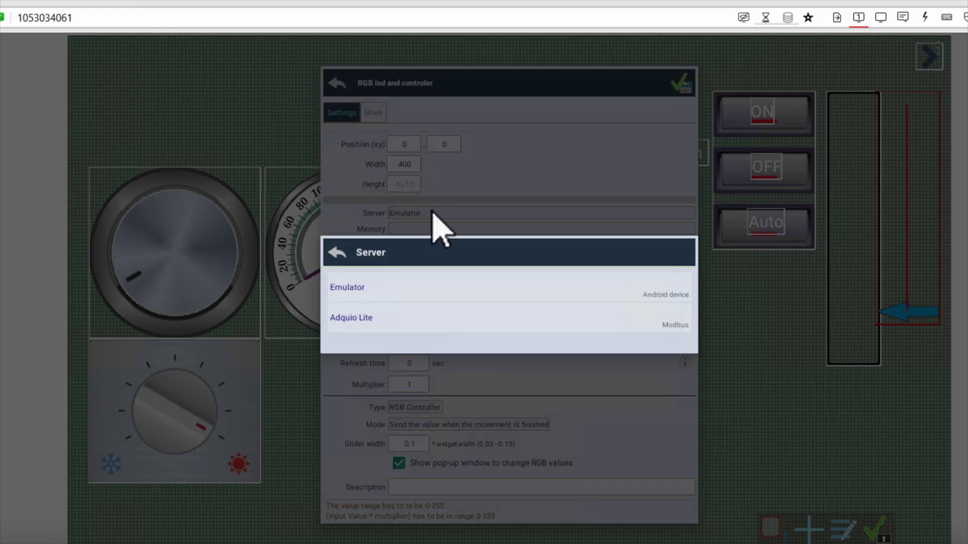
left_click(390, 318)
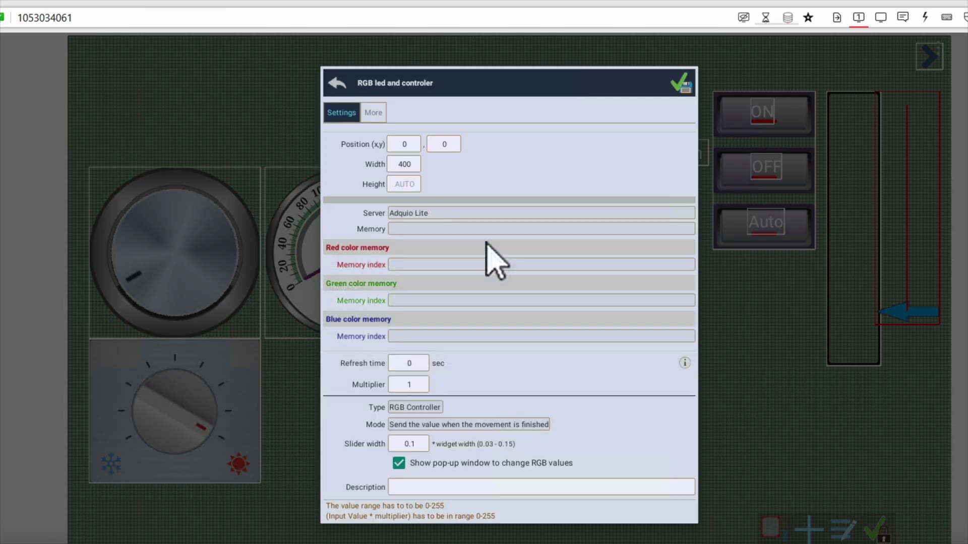
left_click(455, 230)
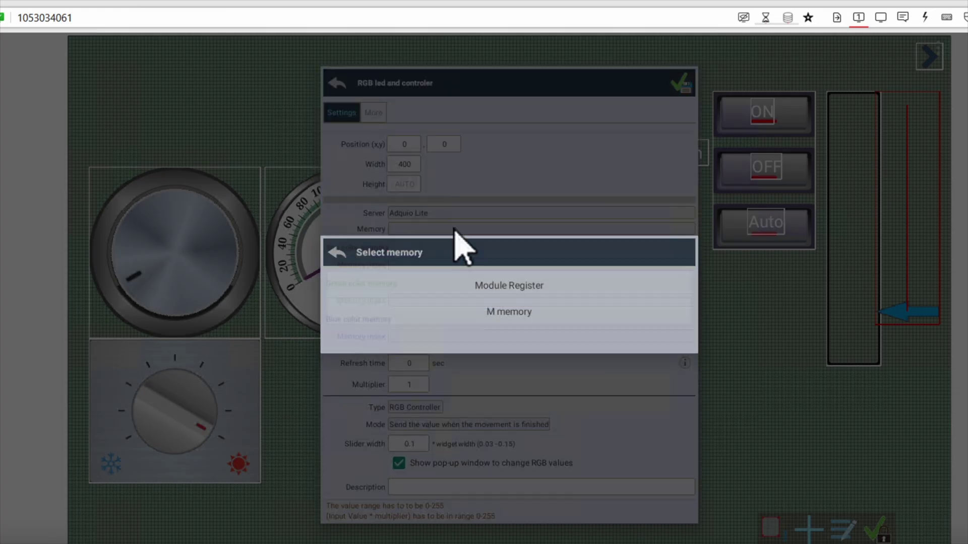
left_click(521, 285)
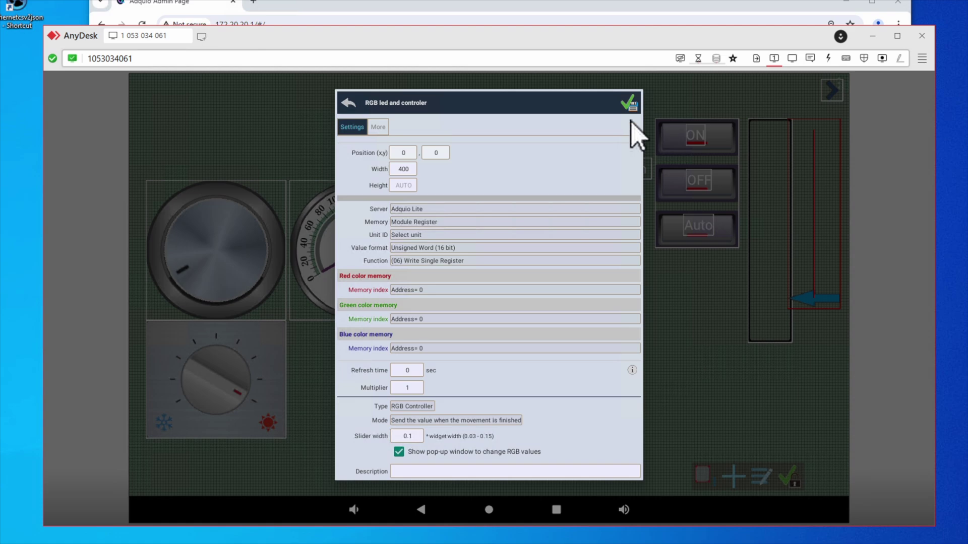
left_click(628, 102)
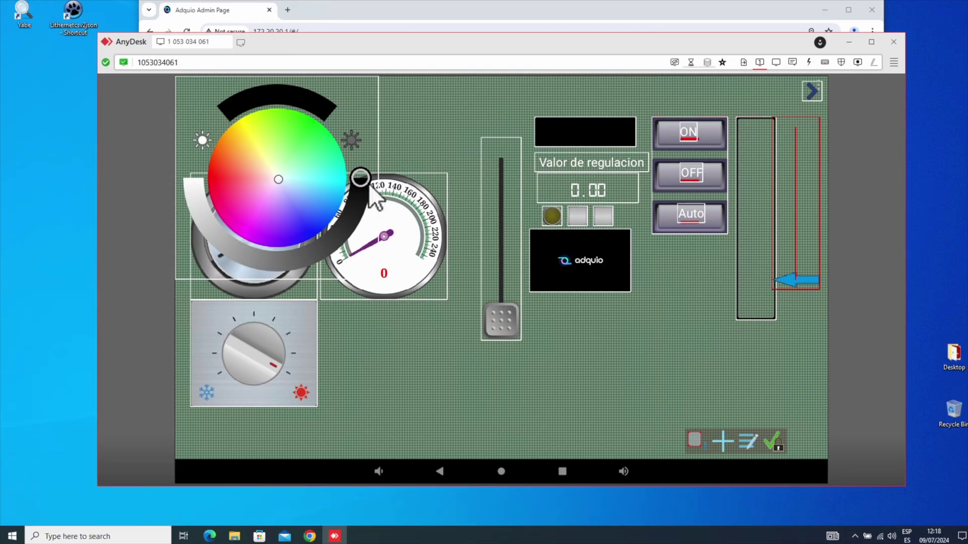
Move the colour wheel below the gauge and set its width to 250.
left_click_drag(262, 174, 413, 400)
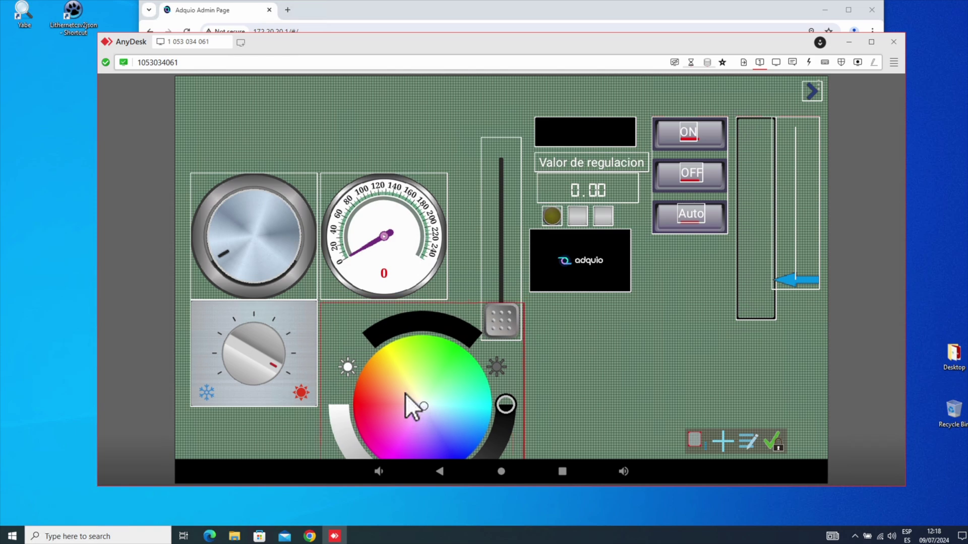
left_click(300, 334)
left_click(299, 334)
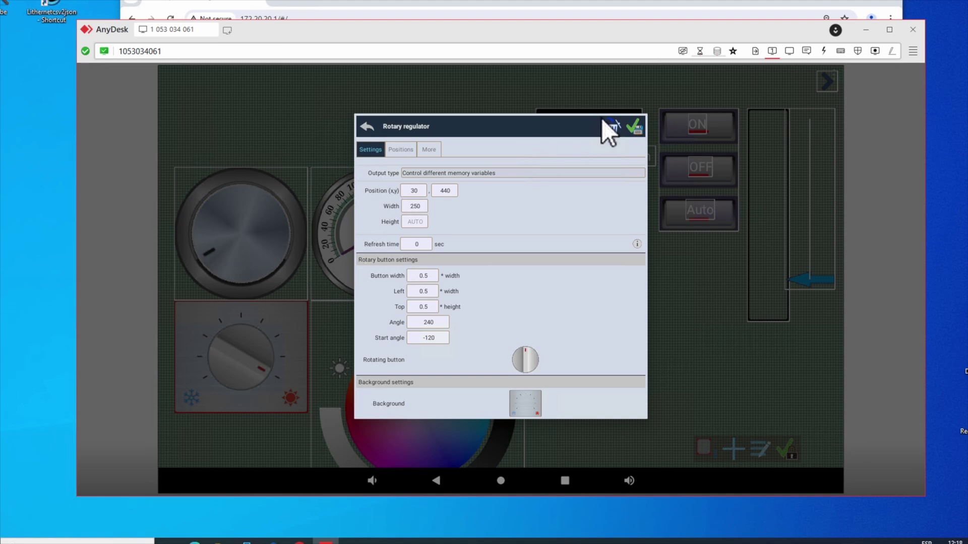
key("Escape")
left_click(453, 394)
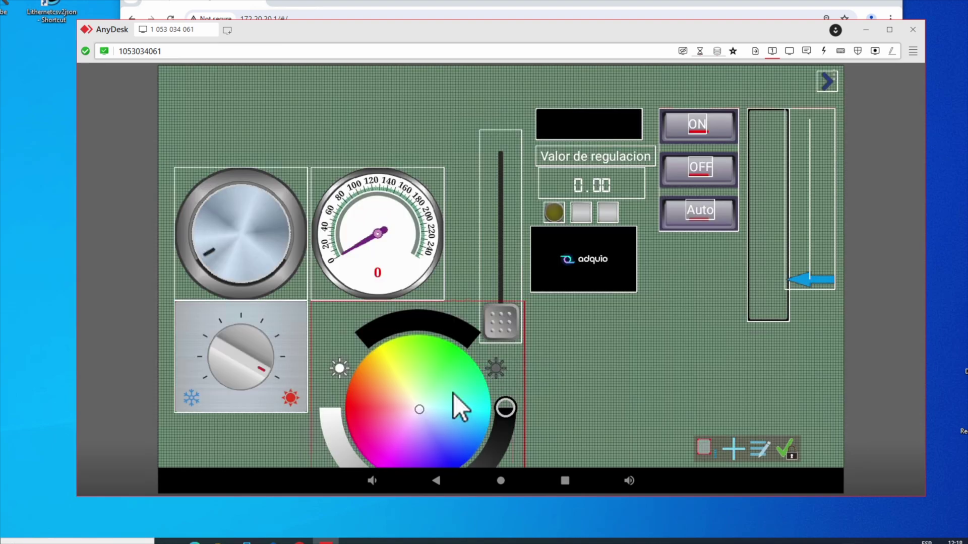
left_click(454, 394)
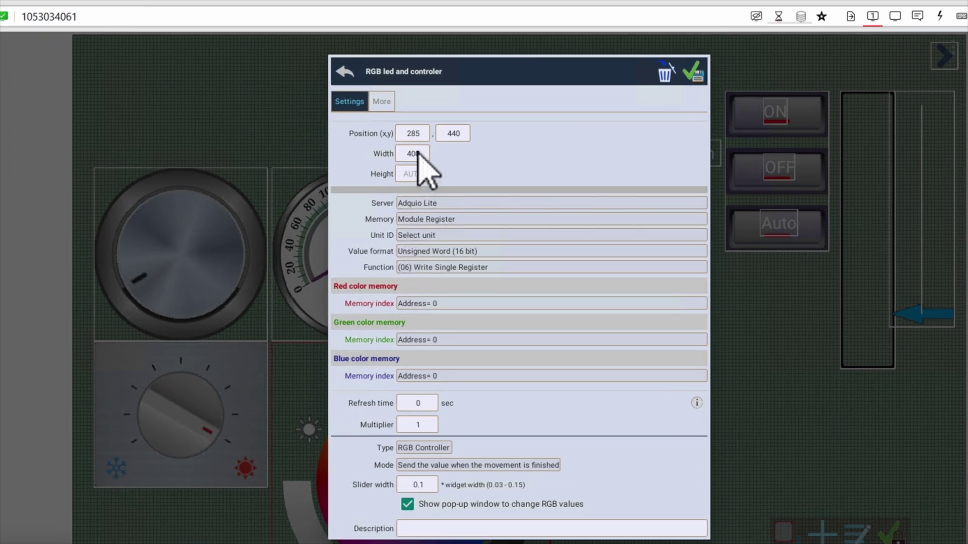
left_click(422, 159)
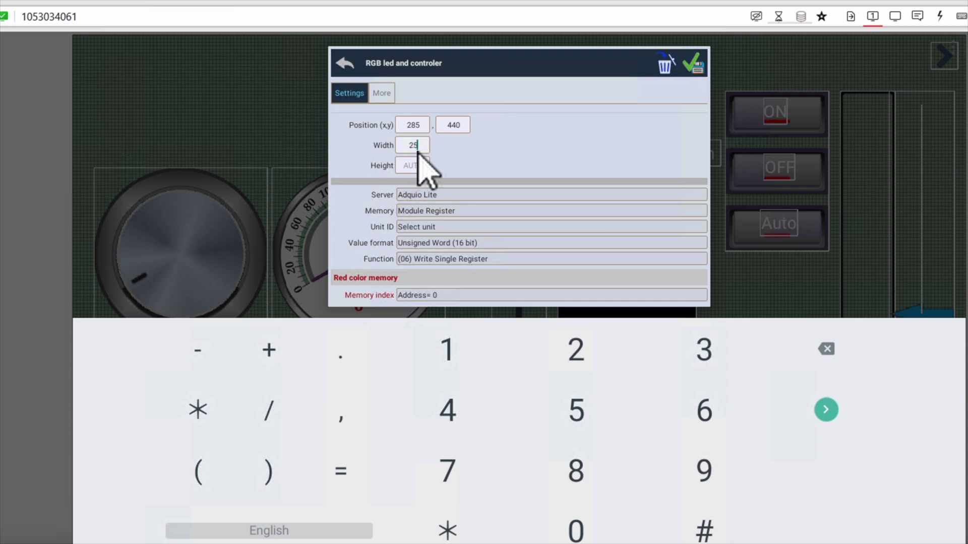
type("250")
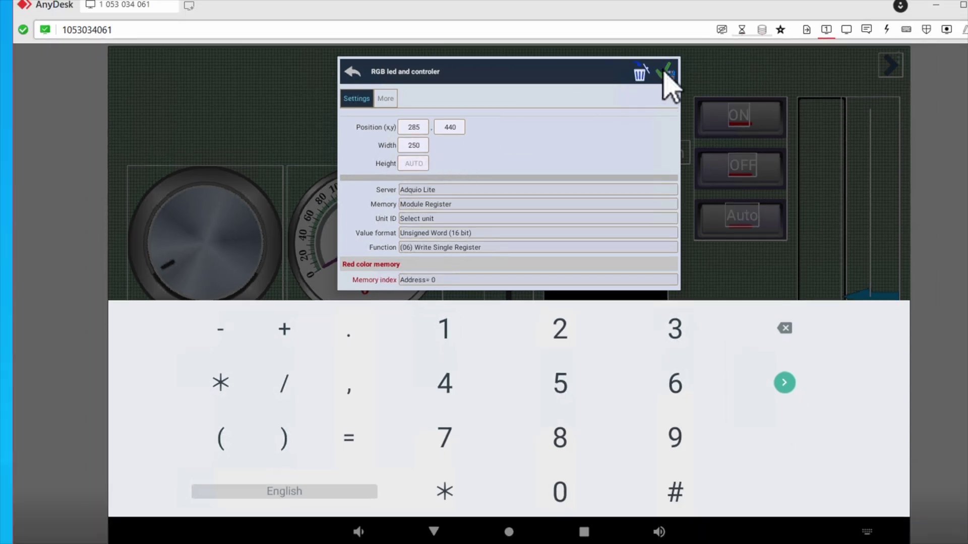
left_click(666, 73)
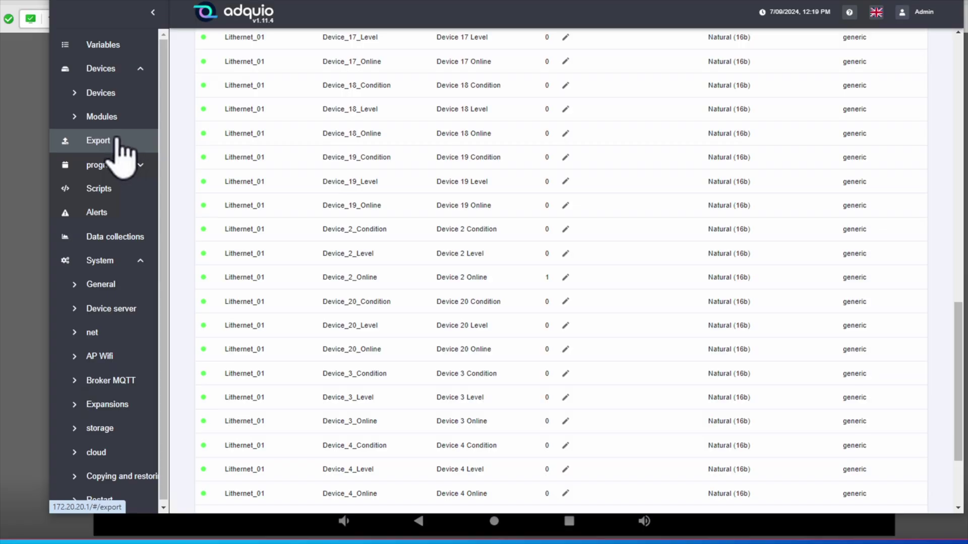
Review Adquio's Modbus export list of holding registers, then open the colour wheel's red memory address.
left_click(117, 143)
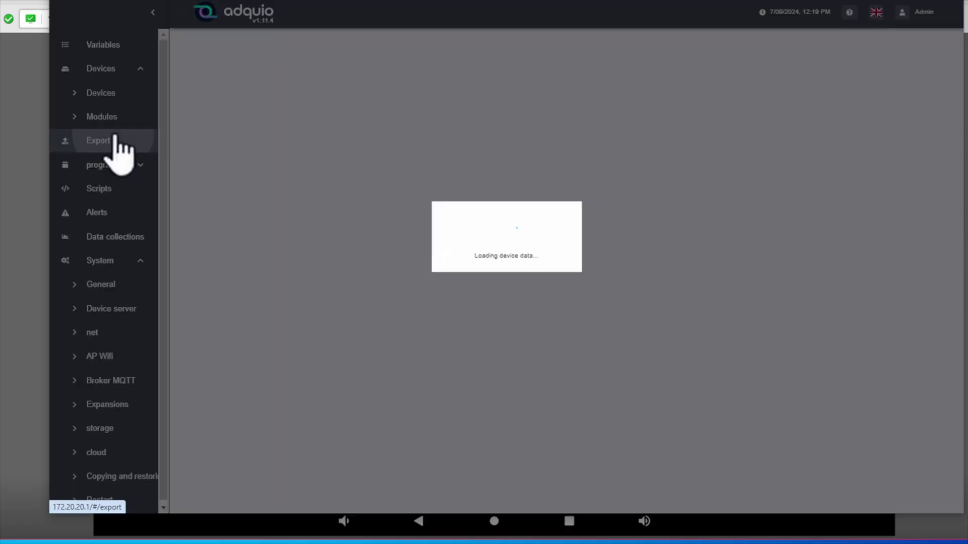
scroll(525, 247, "down", 10)
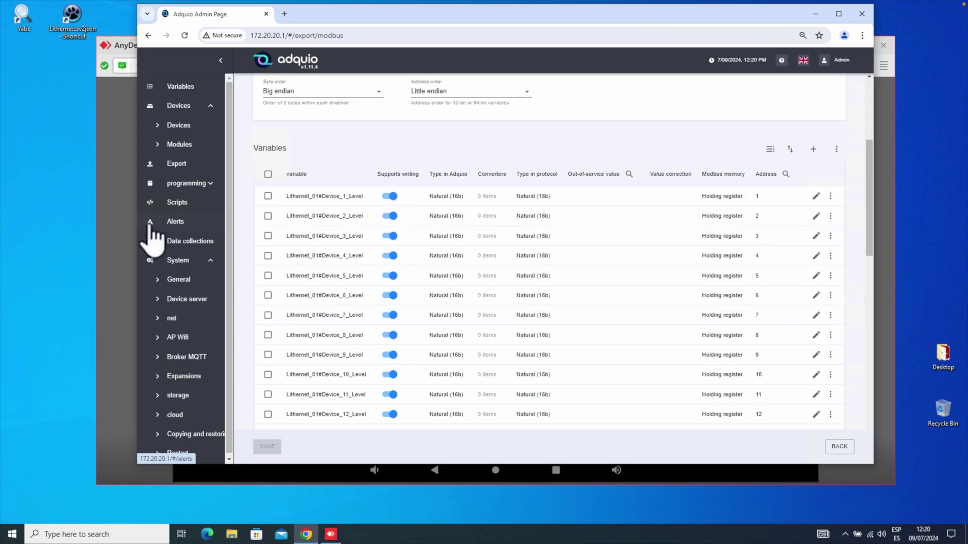
left_click(117, 220)
left_click(363, 332)
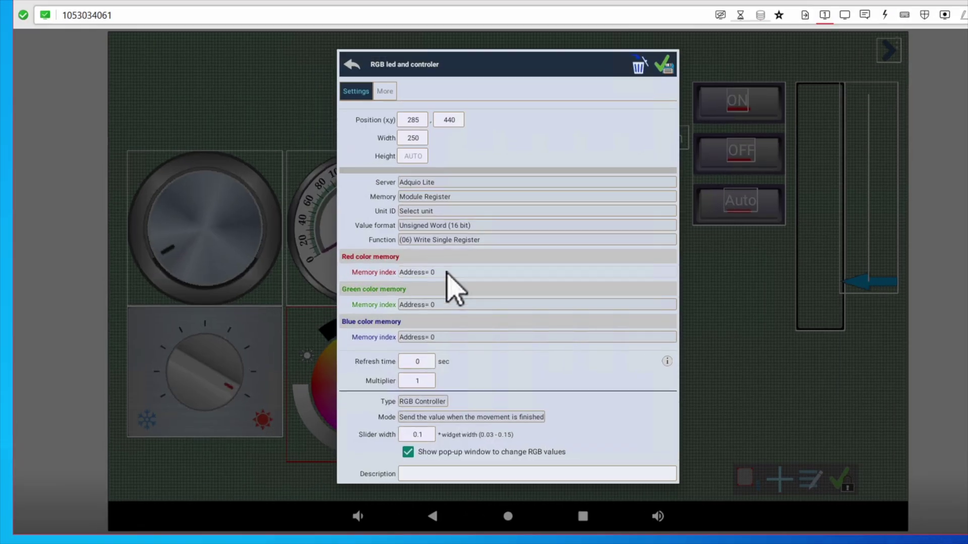
left_click(446, 272)
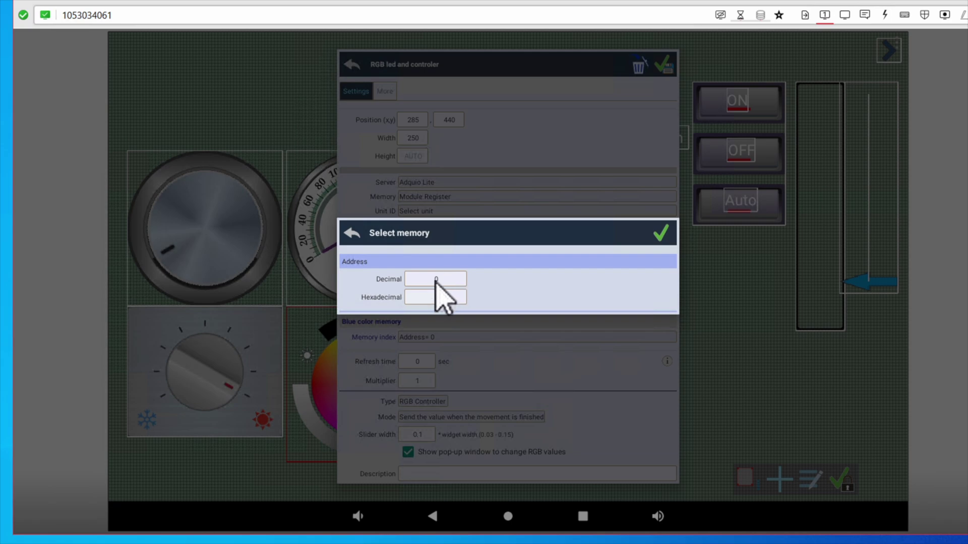
Map the colour wheel's red channel to address 2 and blue channel to address 4.
left_click(436, 279)
type("2")
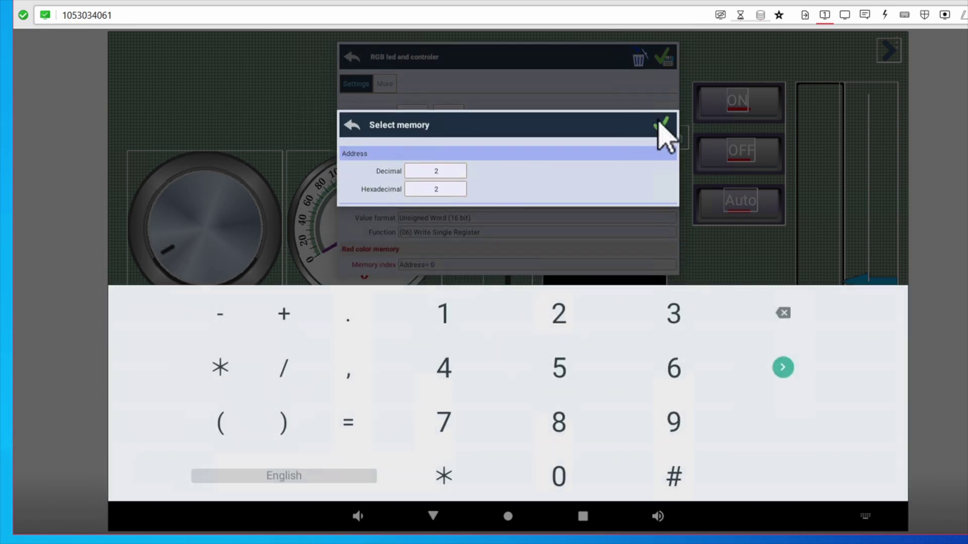
left_click(658, 124)
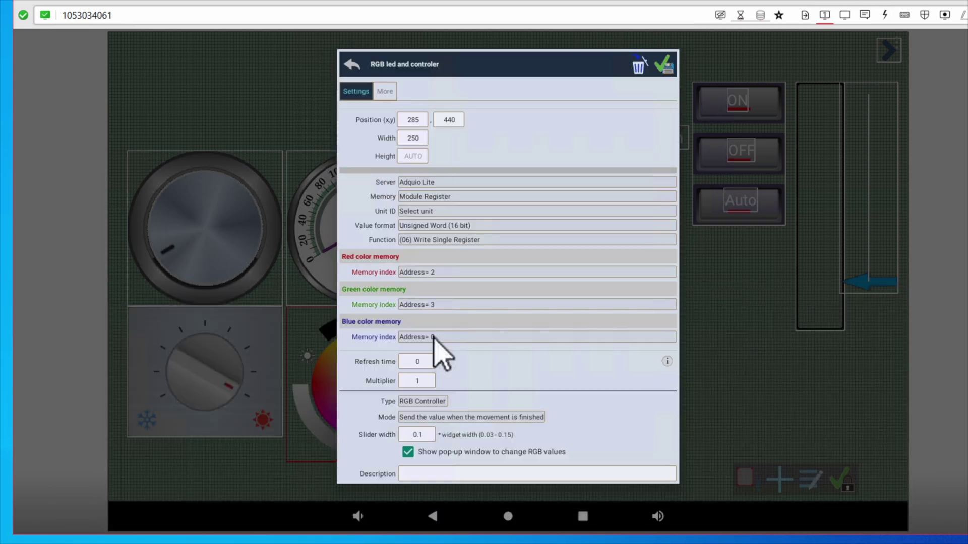
left_click(434, 337)
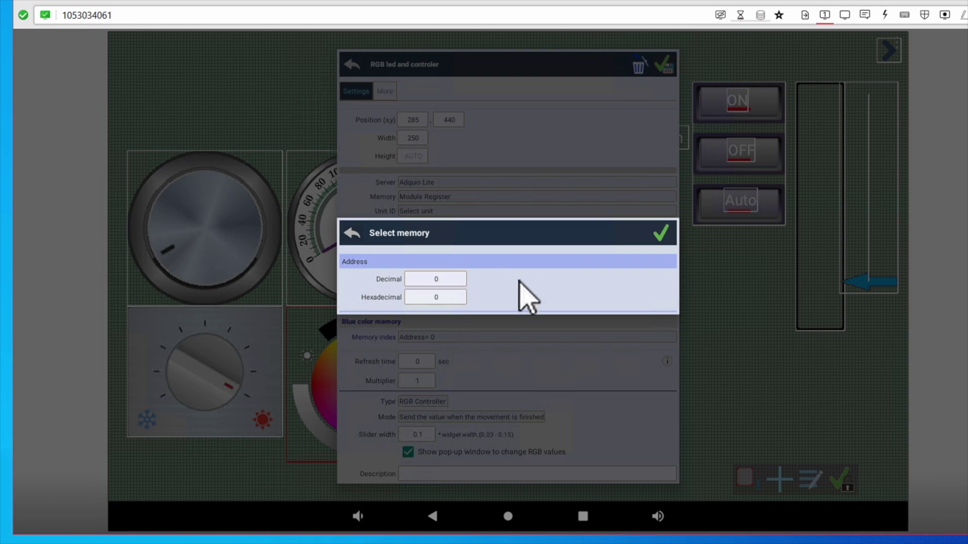
left_click(436, 279)
type("4")
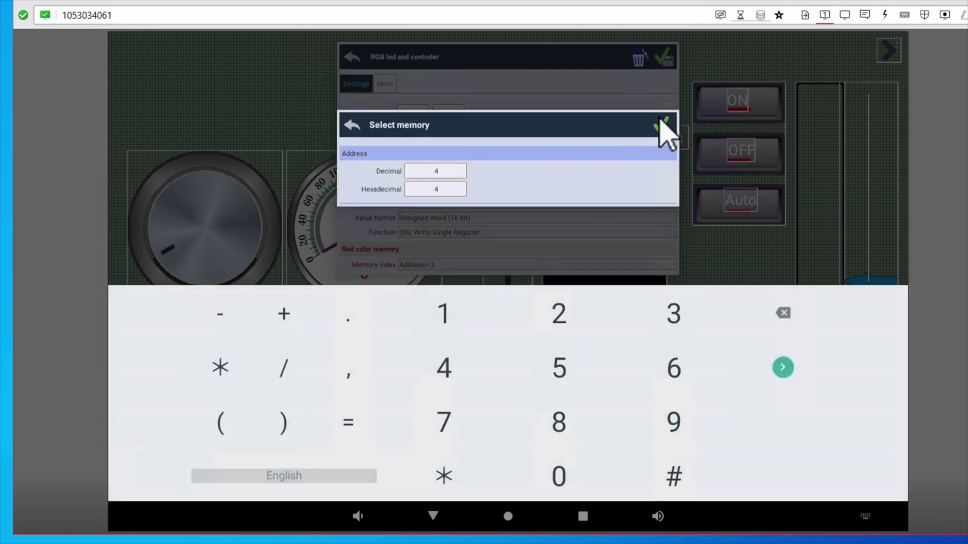
left_click(667, 124)
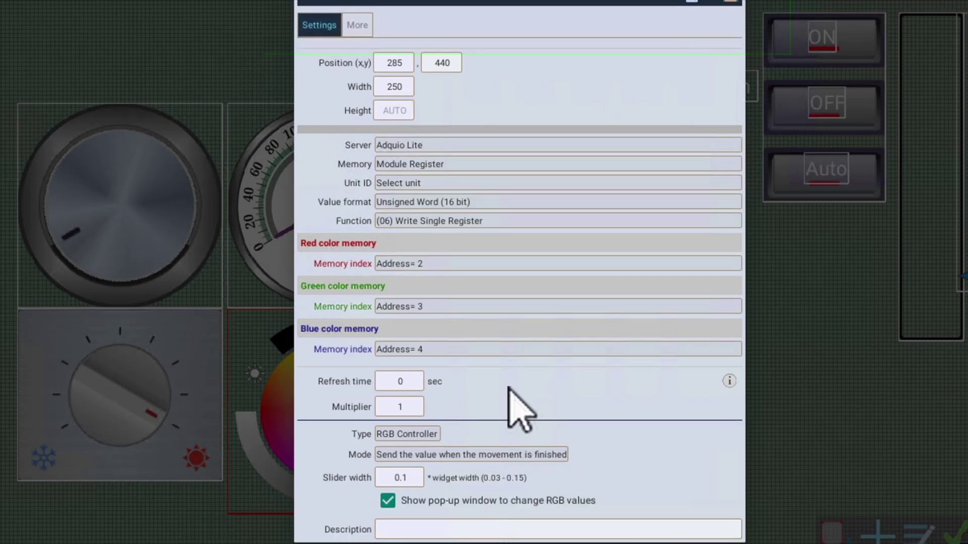
Keep the colour wheel's widget type as RGB Controller.
scroll(504, 353, "down", 2)
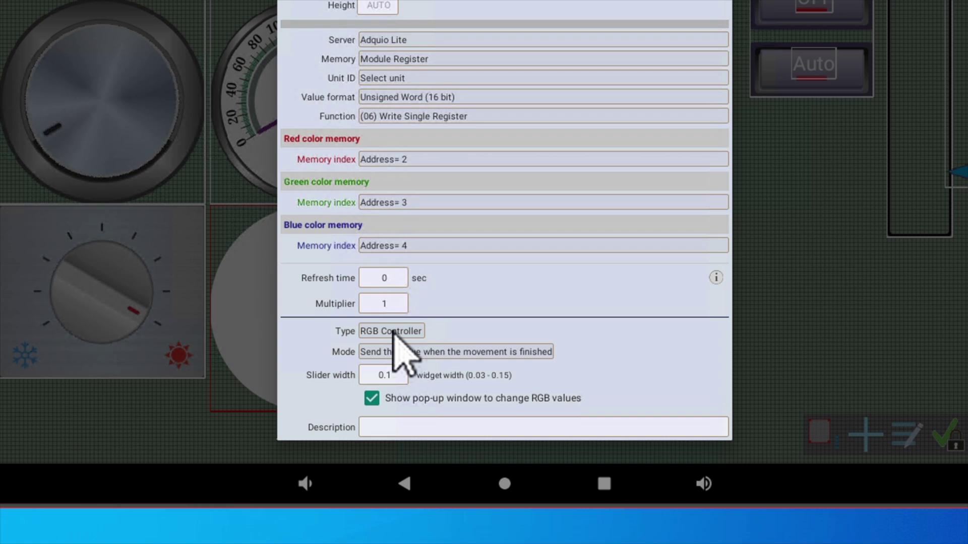
left_click(393, 332)
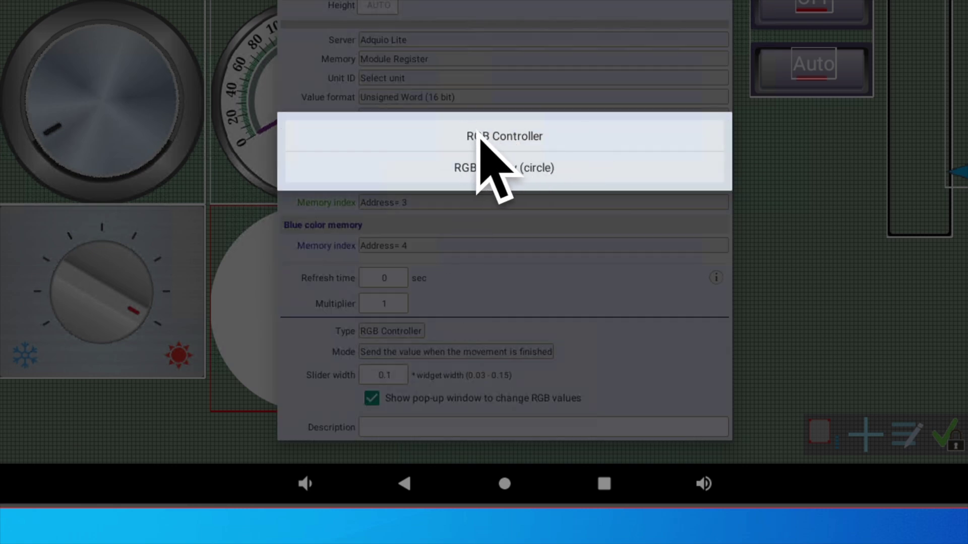
left_click(517, 140)
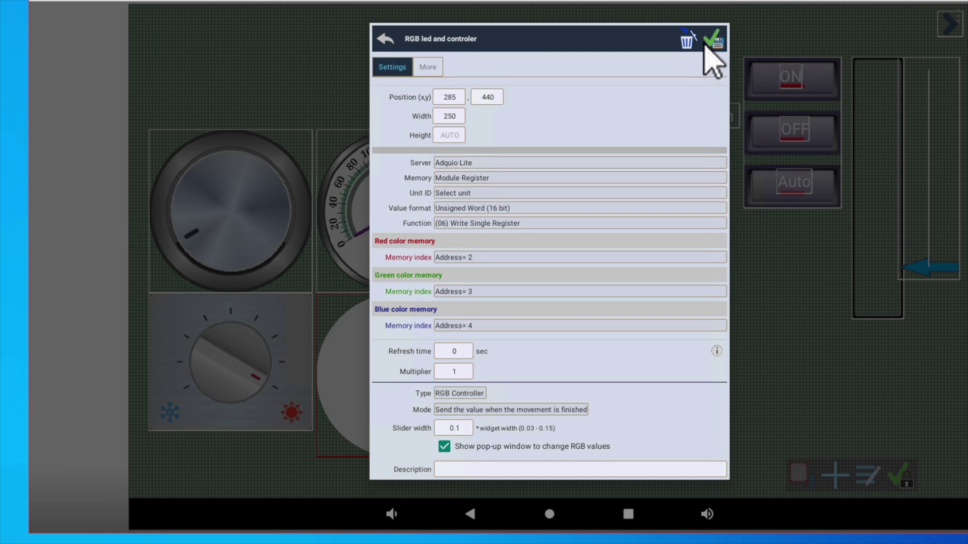
Save the colour wheel and test it at runtime by dragging its ring handle around.
left_click(708, 41)
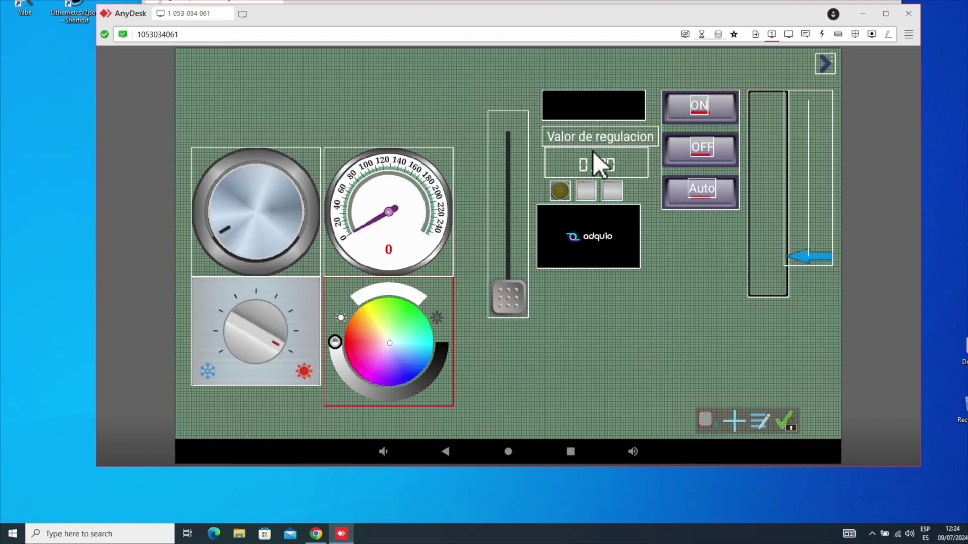
left_click(785, 418)
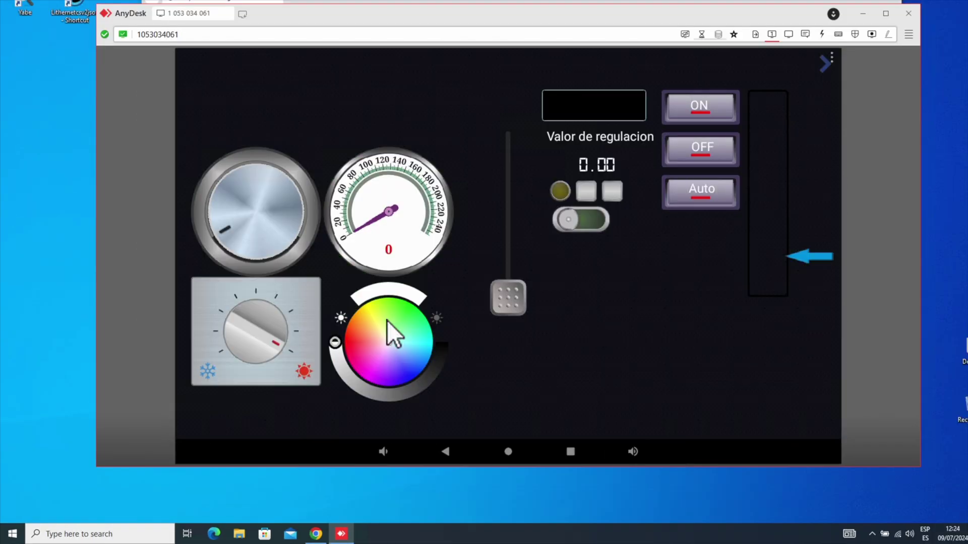
mouse_move(387, 320)
left_mouse_down()
mouse_move(377, 344)
mouse_move(404, 319)
mouse_move(382, 347)
mouse_move(402, 346)
left_mouse_up()
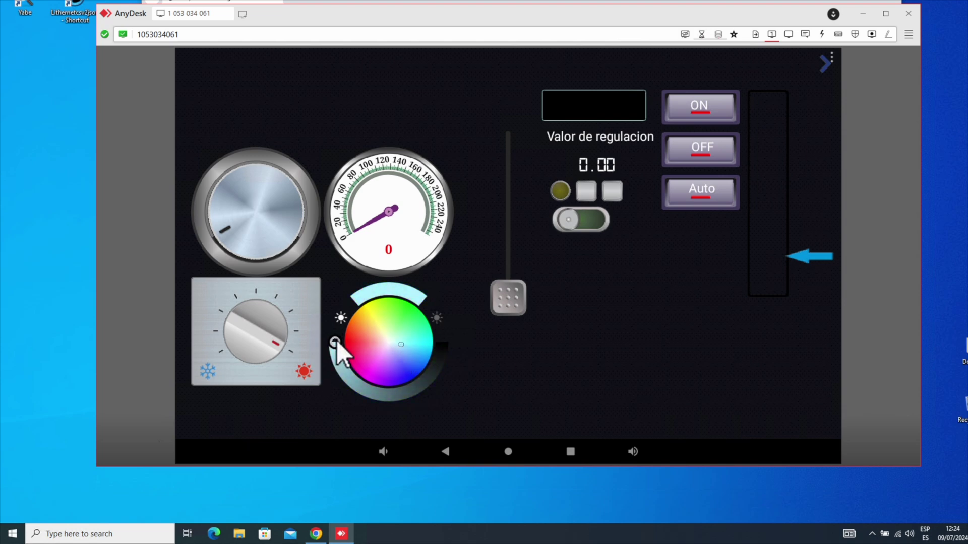
mouse_move(336, 343)
left_mouse_down()
mouse_move(356, 371)
mouse_move(409, 387)
mouse_move(448, 347)
mouse_move(389, 395)
mouse_move(336, 332)
left_mouse_up()
left_click(438, 318)
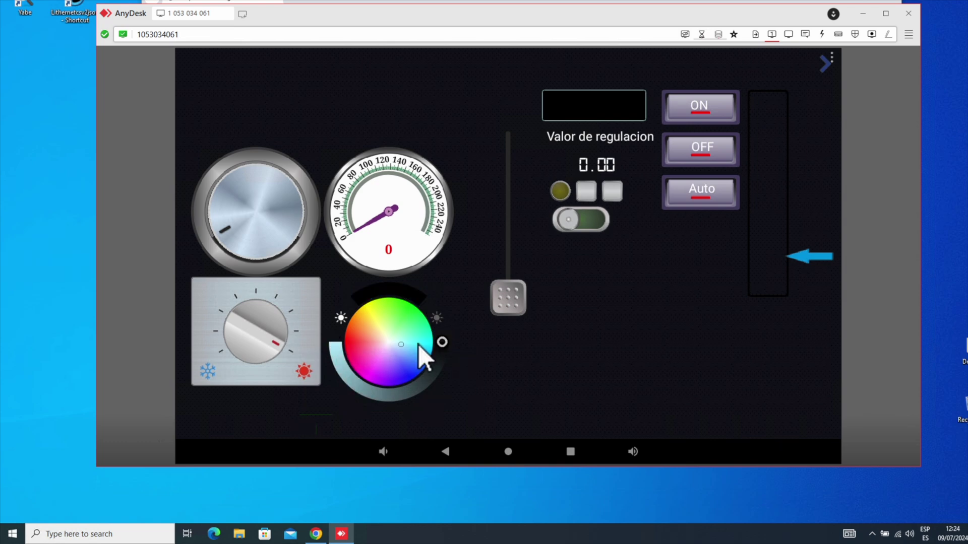
left_click(340, 319)
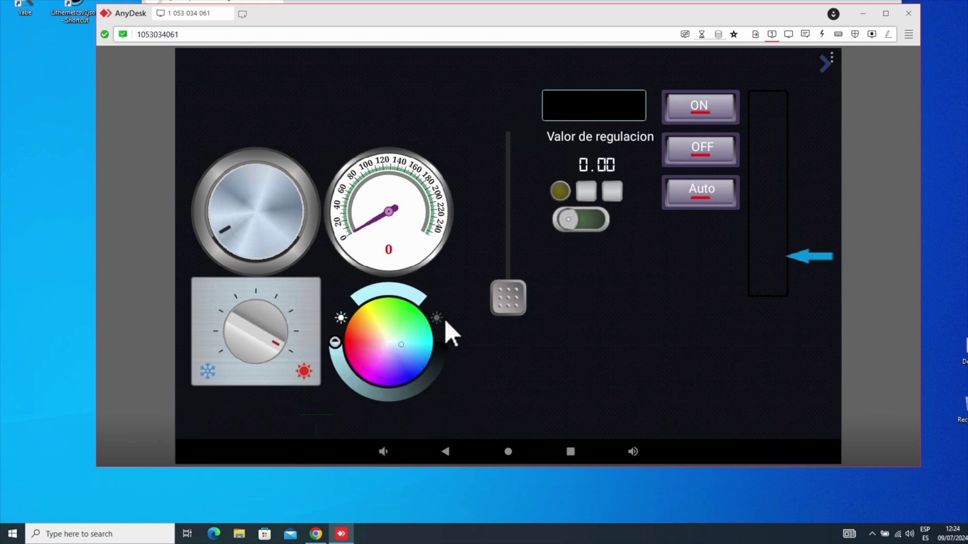
left_click(438, 320)
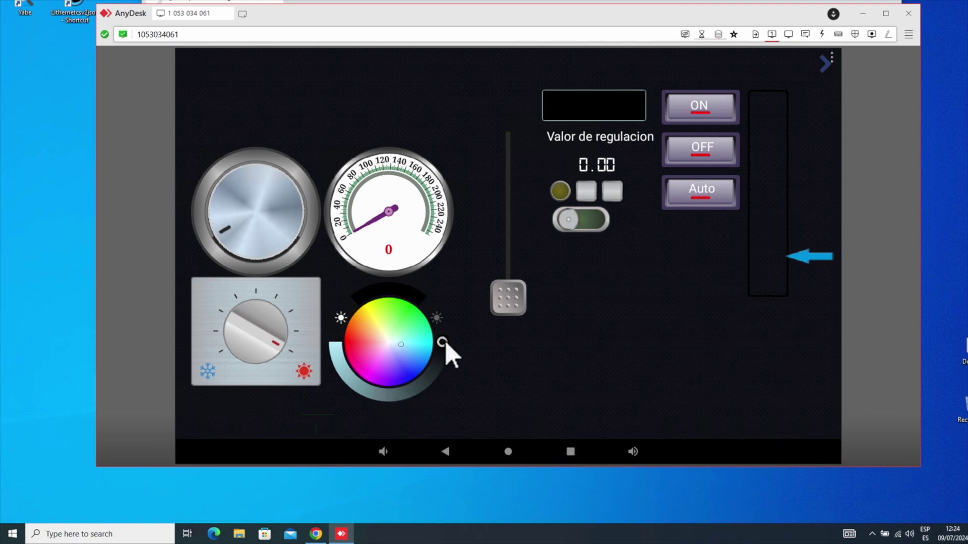
left_click_drag(443, 347, 347, 352)
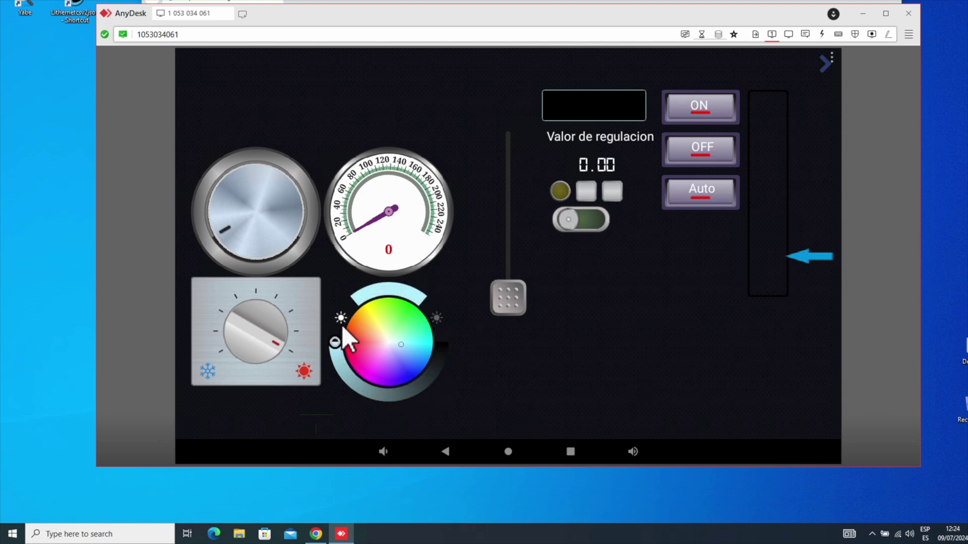
Unlock the panel and reopen the colour wheel's settings.
left_click(829, 58)
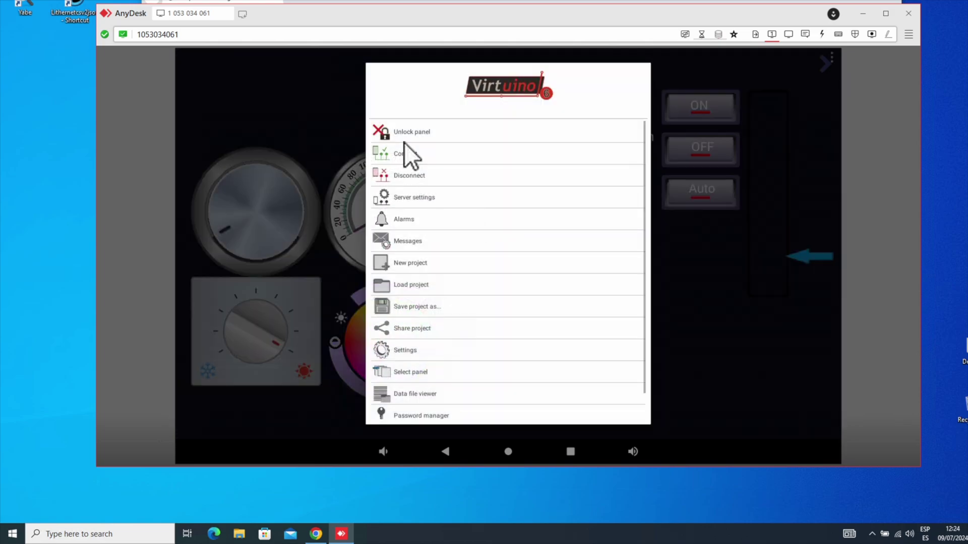
left_click(413, 131)
left_click(397, 353)
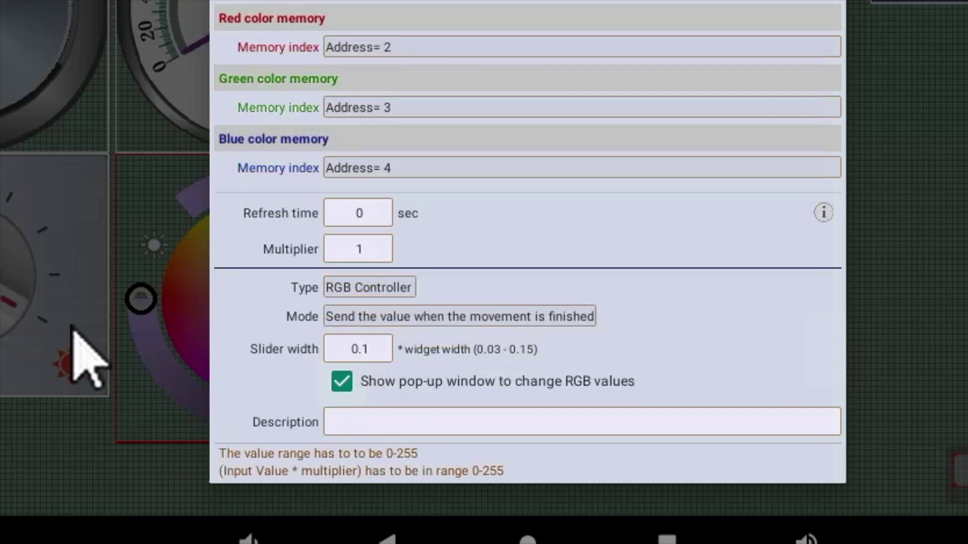
Change the colour wheel's slider width from 0.1 to 0.05, save, and test it at runtime.
left_click(359, 350)
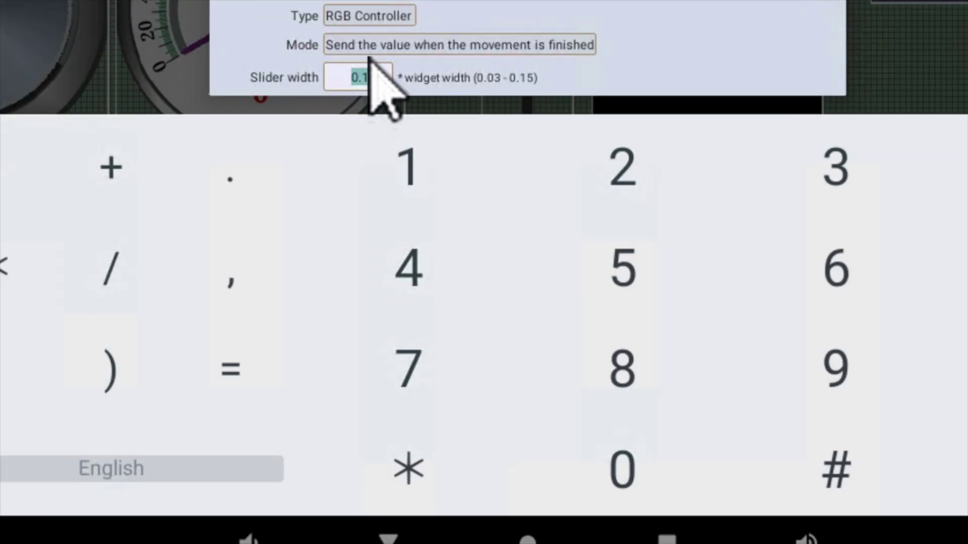
left_click(371, 73)
scroll(388, 10, "up", 4)
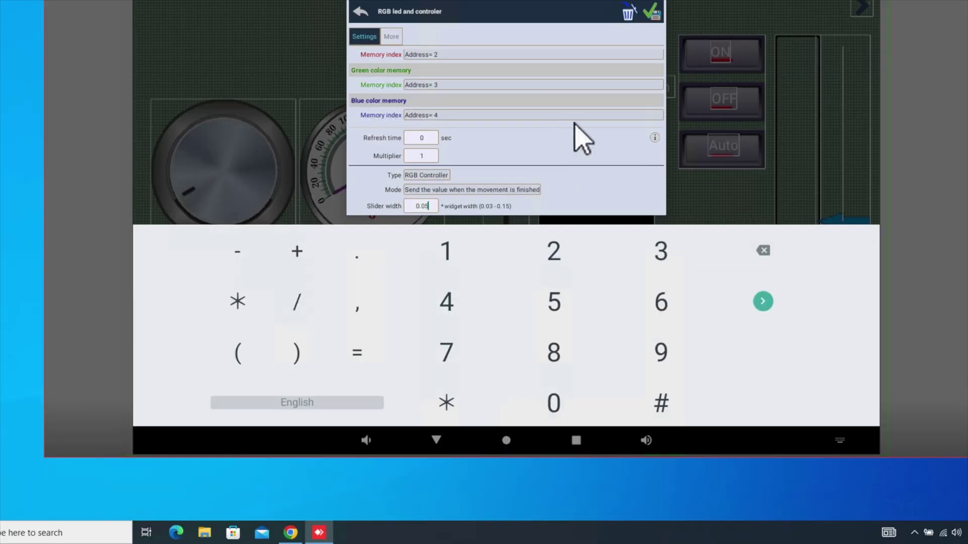
left_click(651, 29)
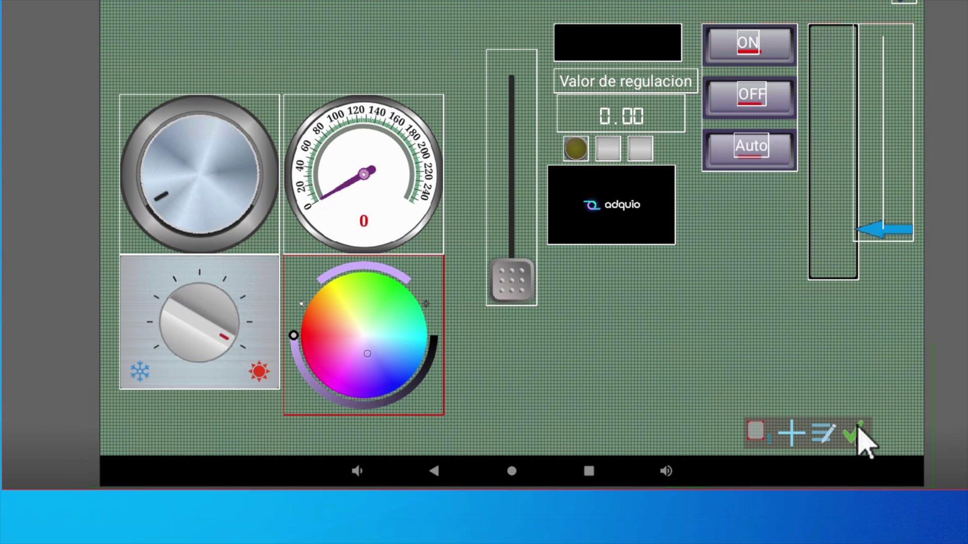
left_click(856, 434)
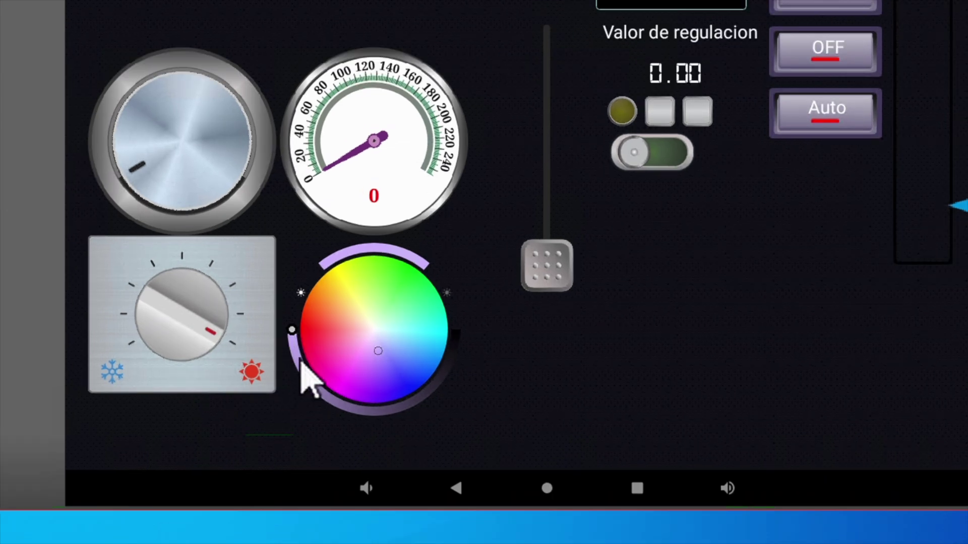
mouse_move(300, 361)
left_mouse_down()
mouse_move(387, 404)
mouse_move(471, 357)
mouse_move(387, 423)
mouse_move(295, 378)
mouse_move(288, 335)
mouse_move(318, 339)
mouse_move(295, 315)
left_mouse_up()
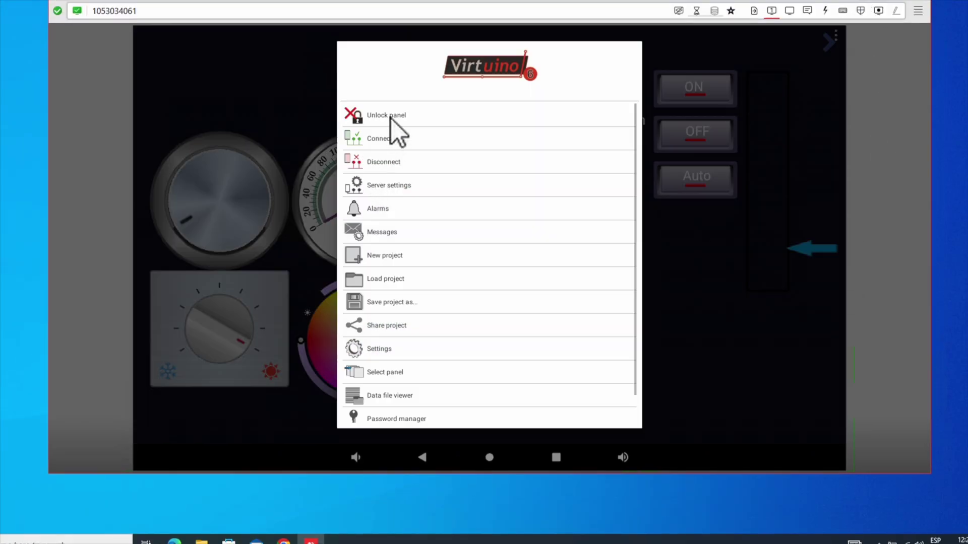
Give the colour wheel the description 'Selecciona color' and save it.
left_click(391, 116)
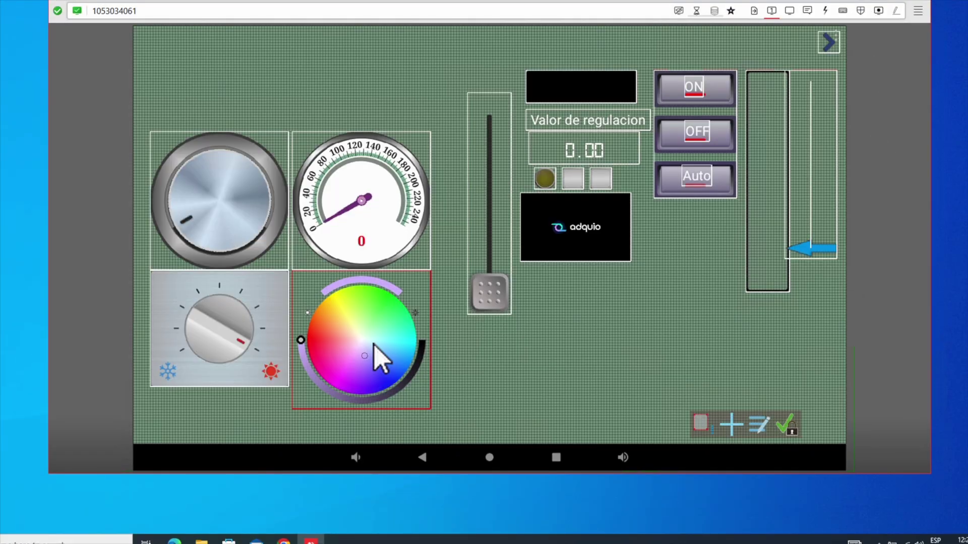
left_click(378, 357)
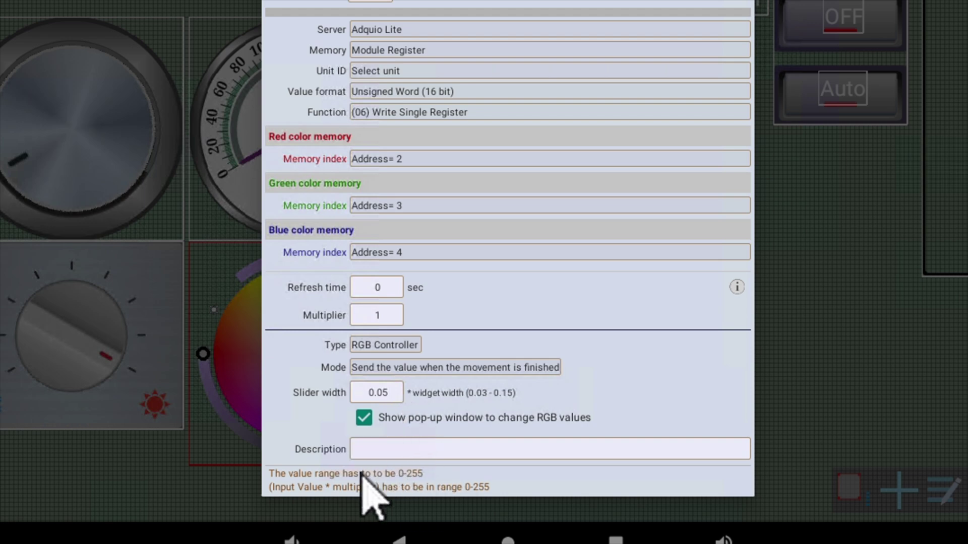
left_click(387, 449)
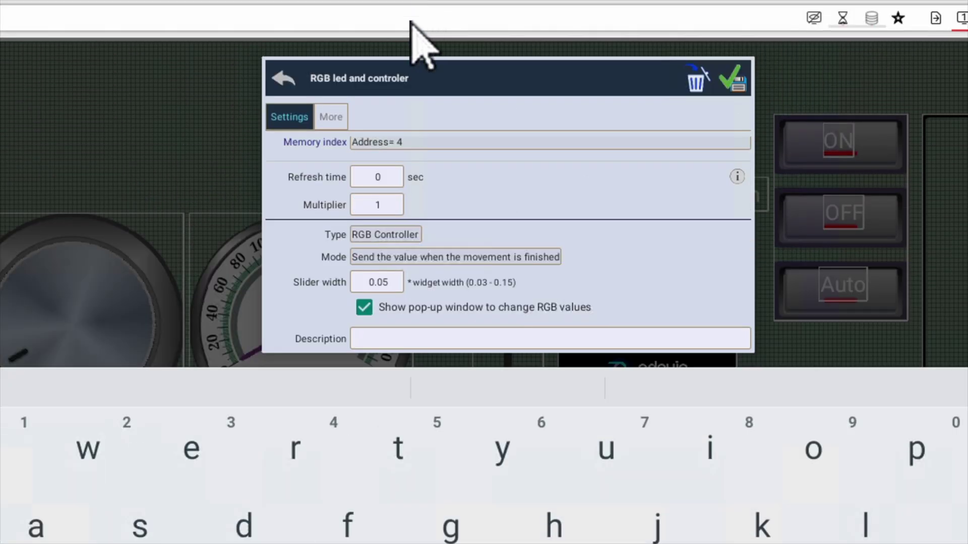
type("Selecciona color")
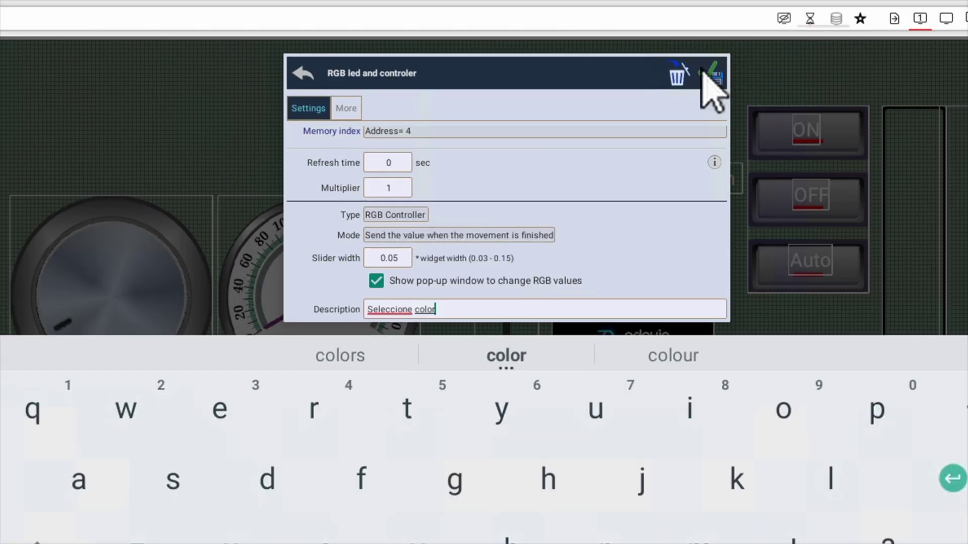
left_click(731, 79)
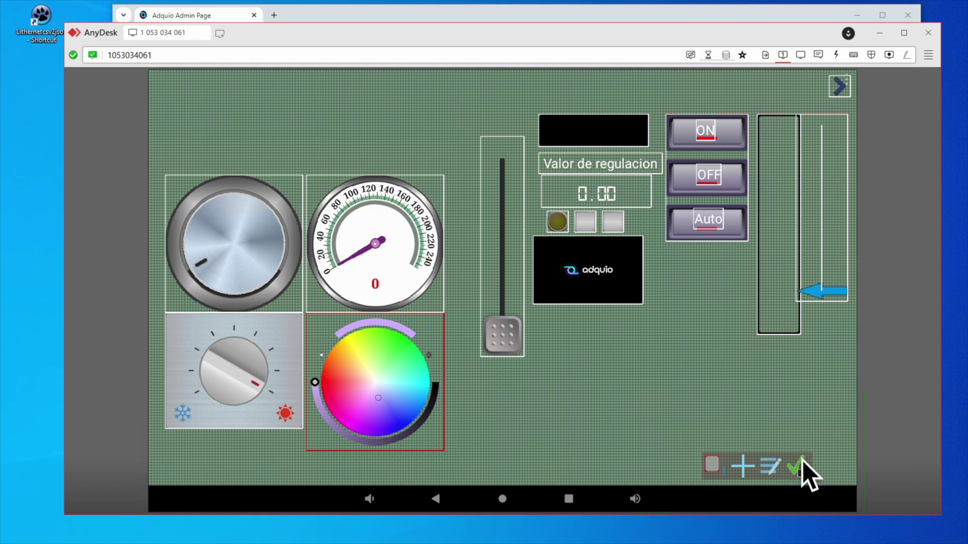
left_click(799, 468)
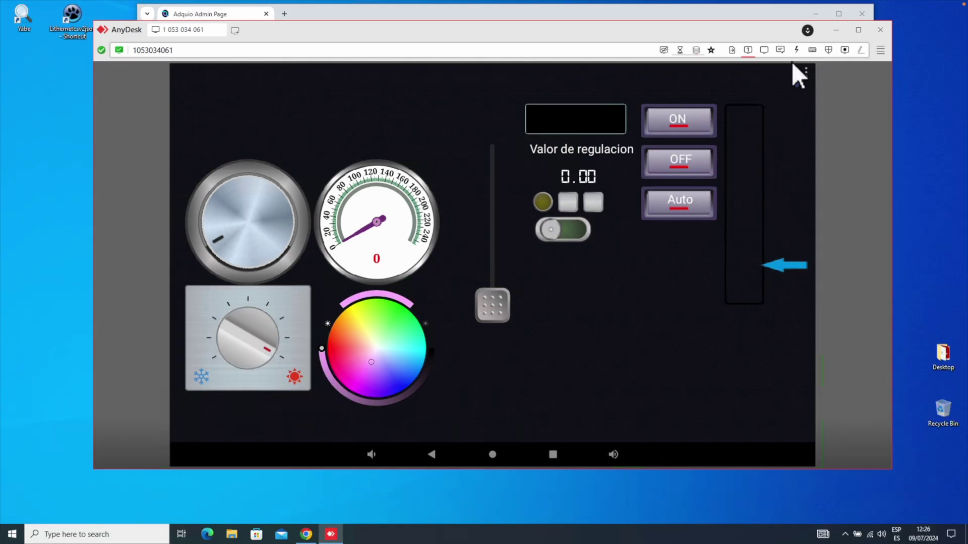
Unlock the panel again and reopen the colour wheel's widget type list.
left_click(805, 71)
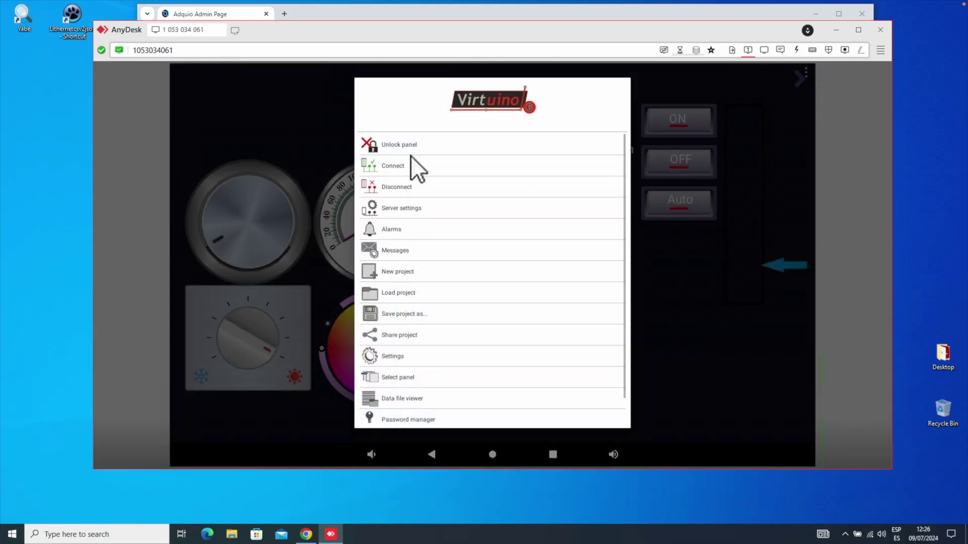
left_click(403, 146)
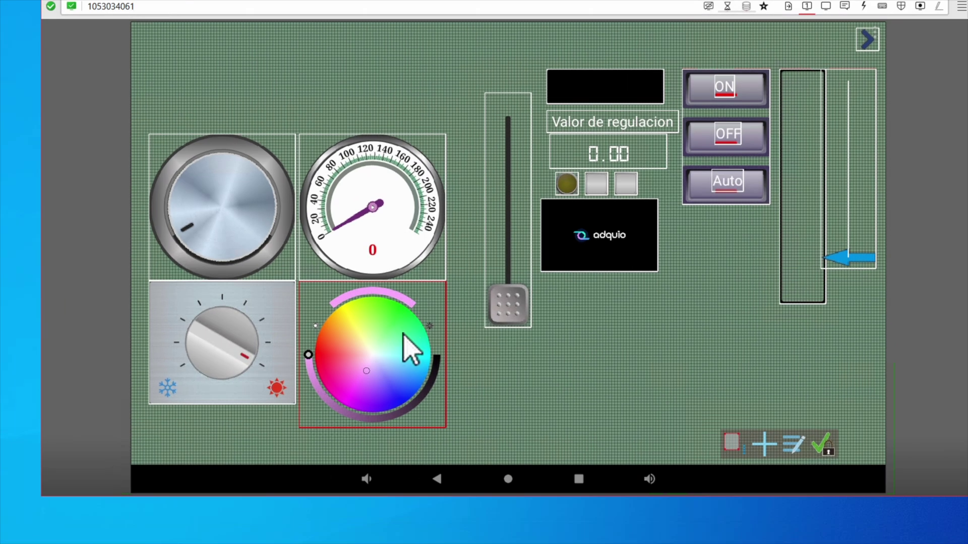
left_click(404, 334)
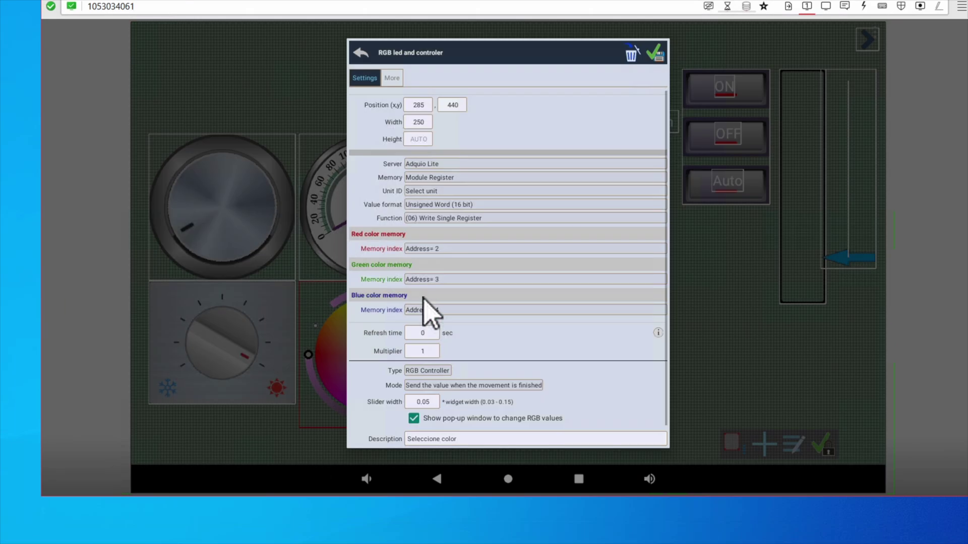
left_click(437, 371)
Switch the widget to RGB Display (circle) and test it at runtime with yellow, then cyan.
left_click(499, 256)
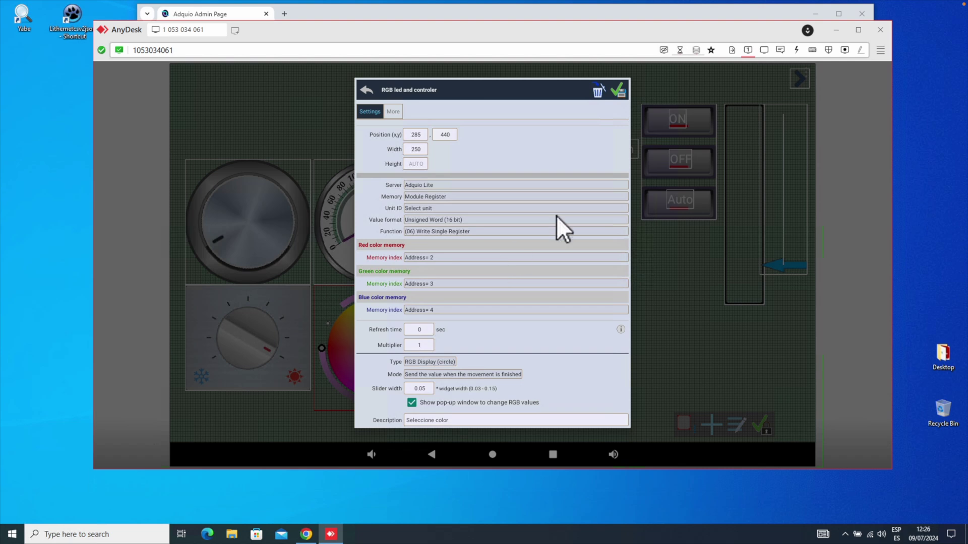
left_click(618, 87)
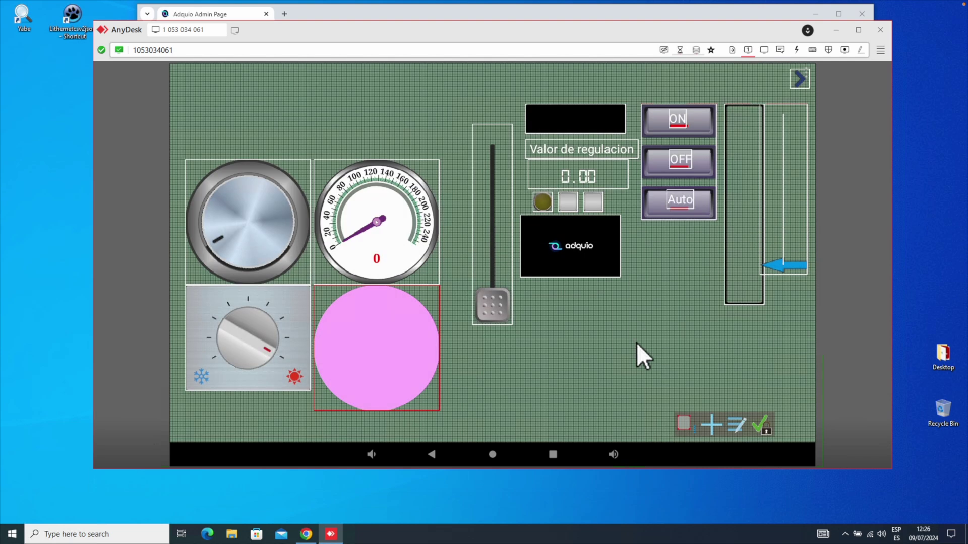
left_click(763, 424)
left_click(361, 339)
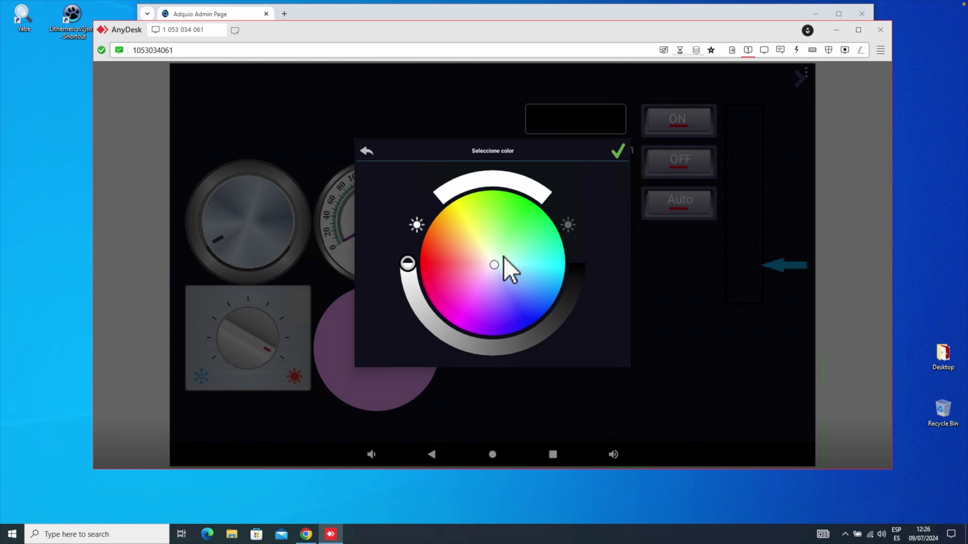
left_click_drag(504, 257, 462, 214)
left_click(618, 151)
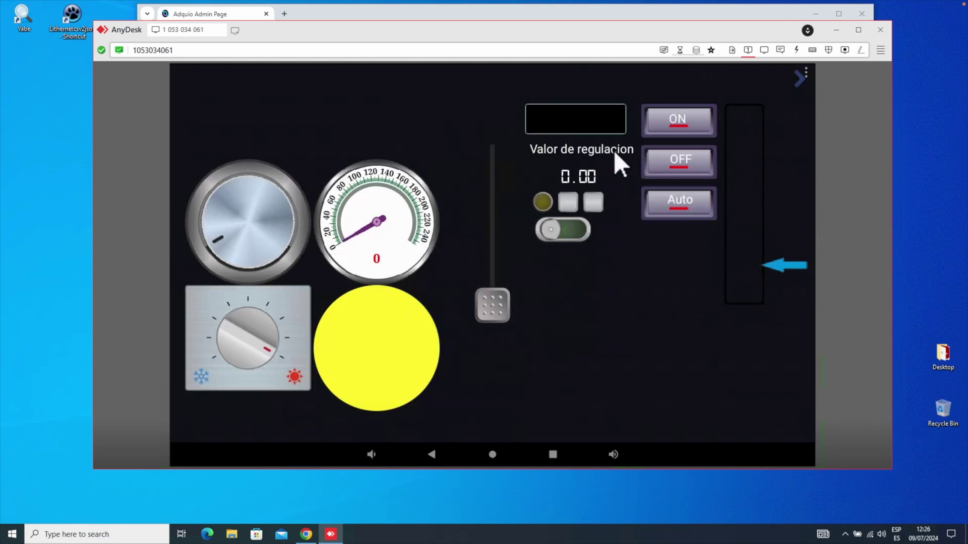
left_click(389, 339)
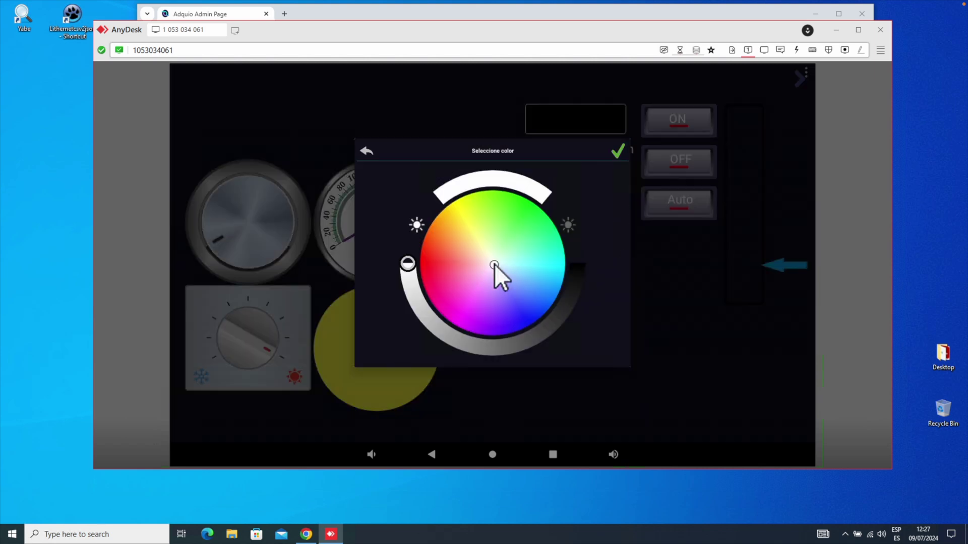
left_click(616, 150)
Shrink the circle display, then test it again by setting its colour to yellow.
left_click(806, 74)
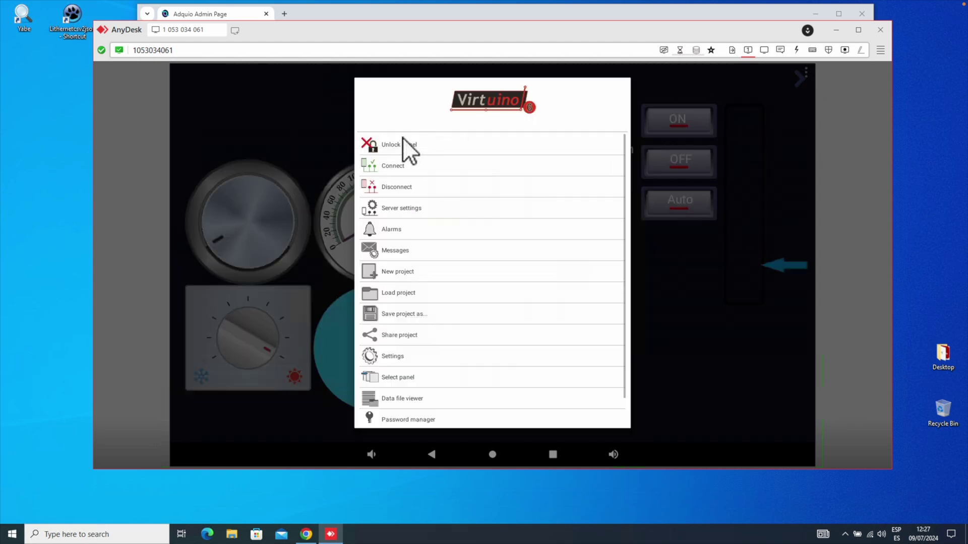
left_click(412, 147)
double_click(391, 379)
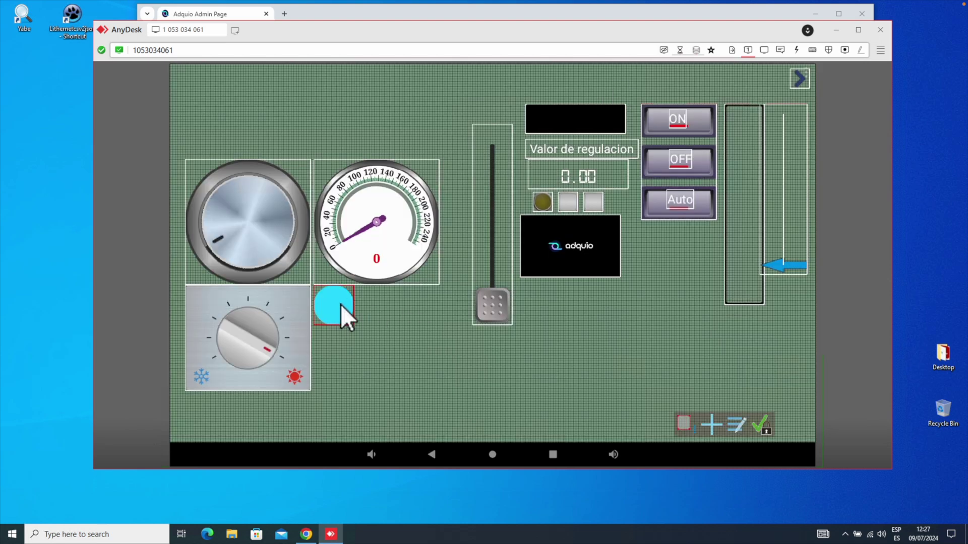
left_click(759, 418)
left_click(348, 308)
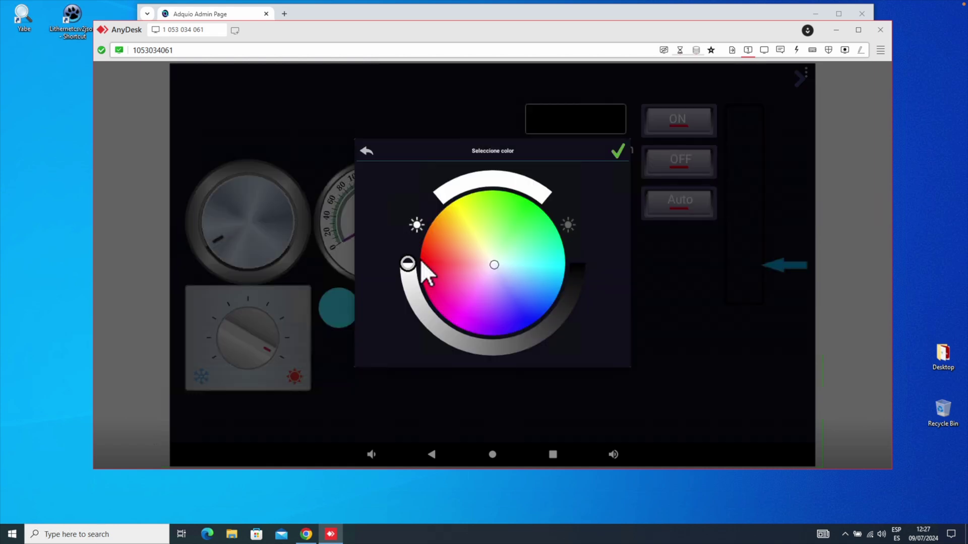
left_click(471, 237)
left_click(465, 225)
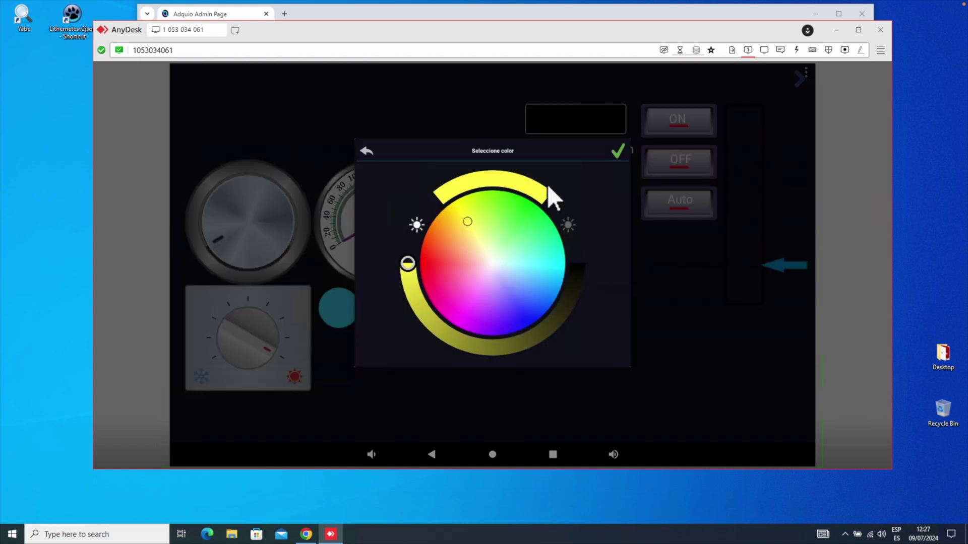
left_click(359, 308)
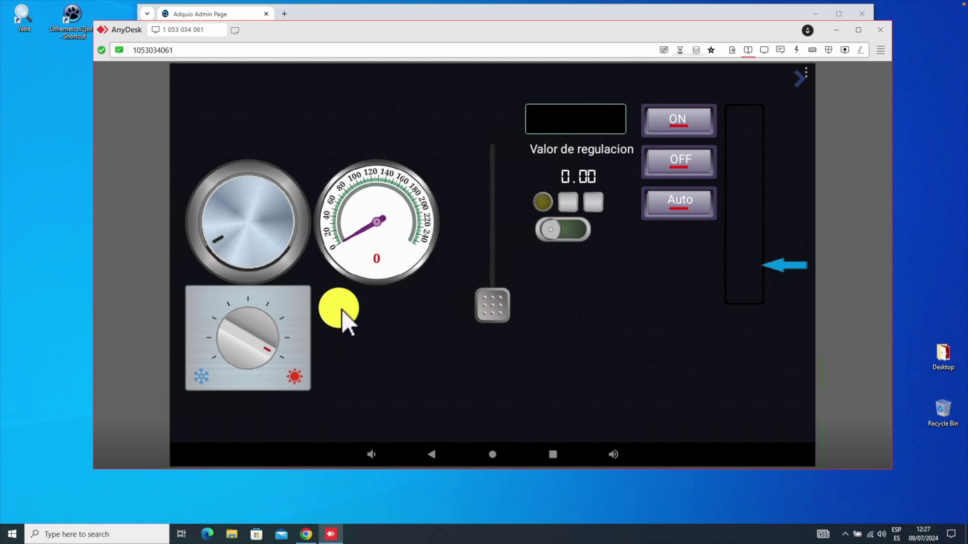
left_click(344, 309)
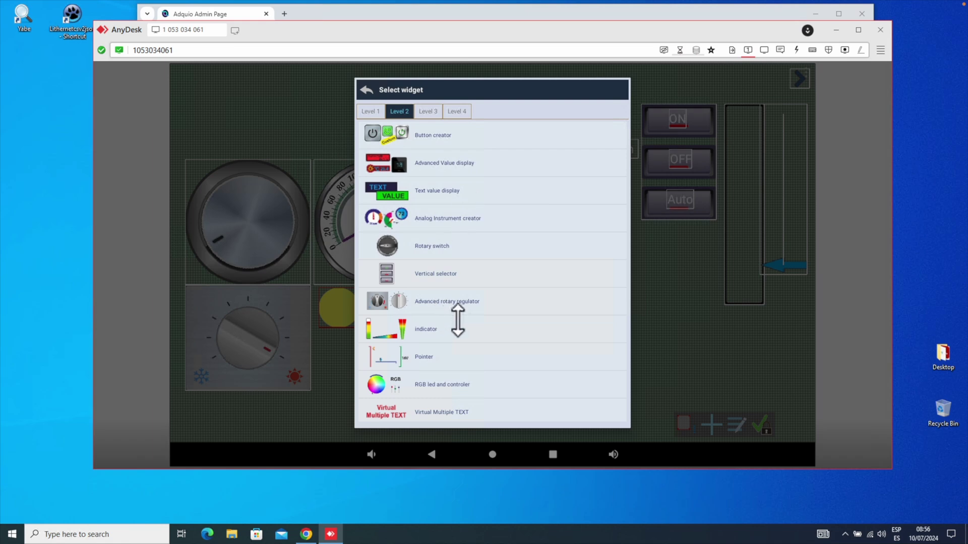
Add a Virtual Multiple TEXT widget on server Adquio Lite reading address 1 of unit ID 1.
scroll(457, 319, "down", 4)
left_click(438, 283)
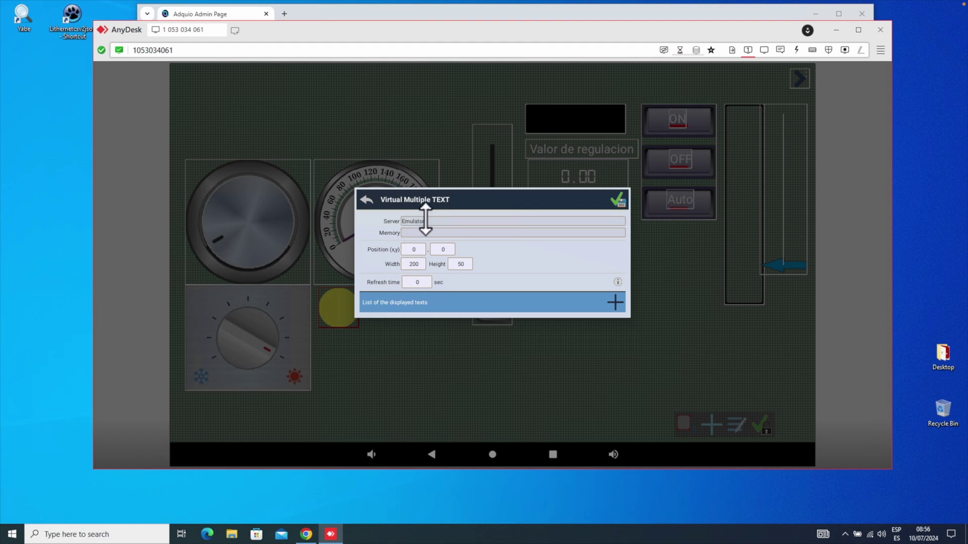
left_click(425, 221)
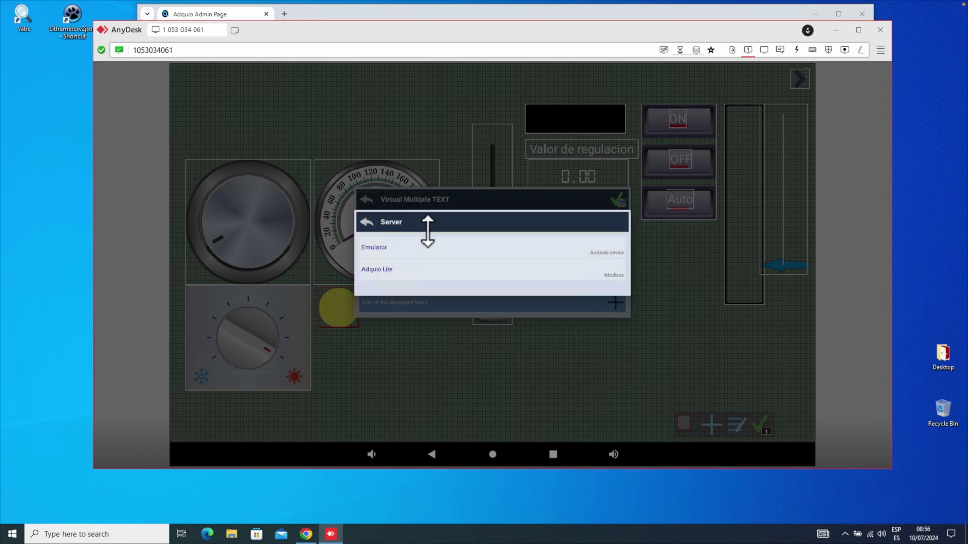
left_click(388, 266)
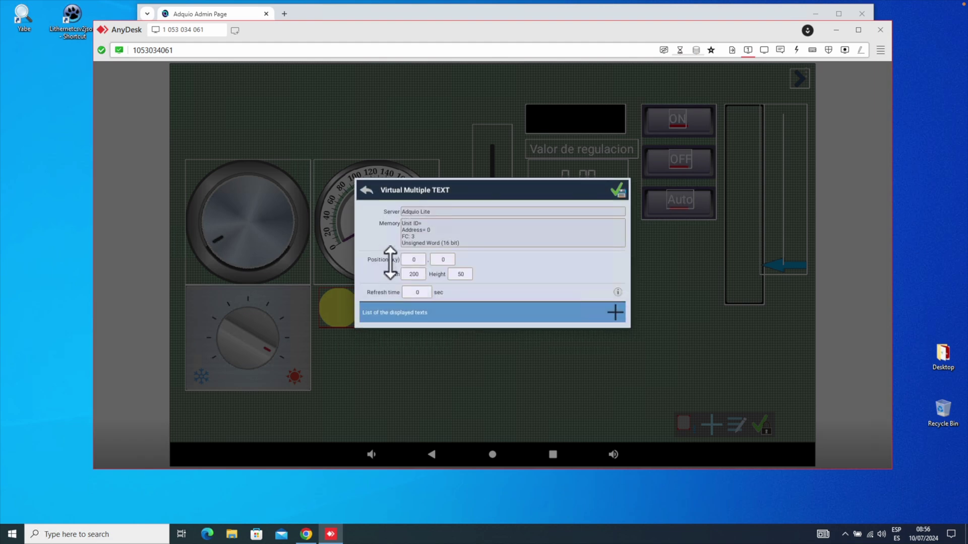
left_click(440, 233)
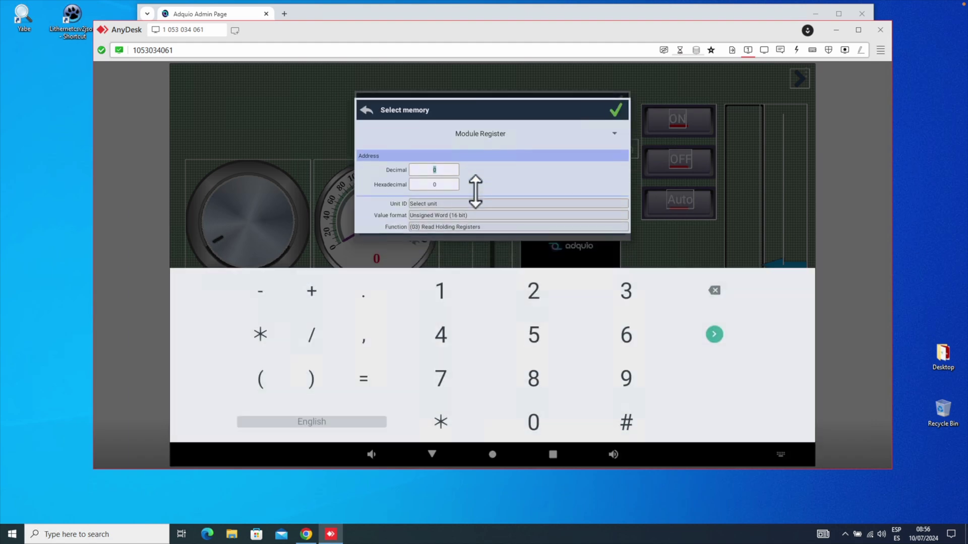
type("1")
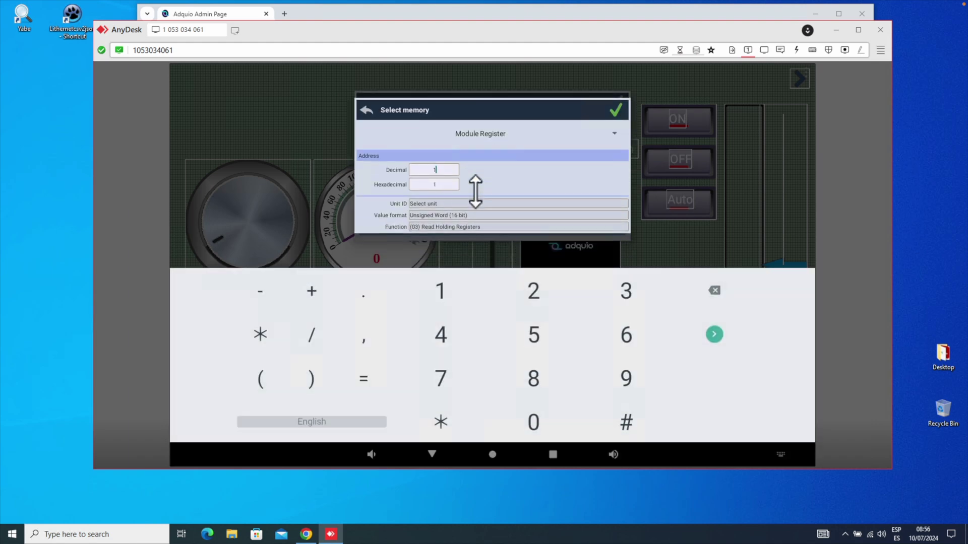
left_click(440, 204)
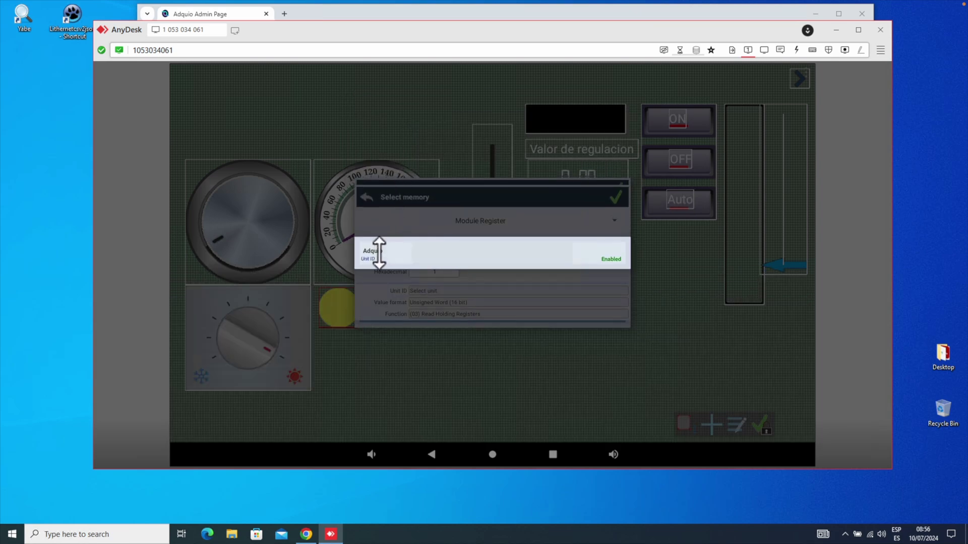
left_click(378, 252)
left_click(615, 197)
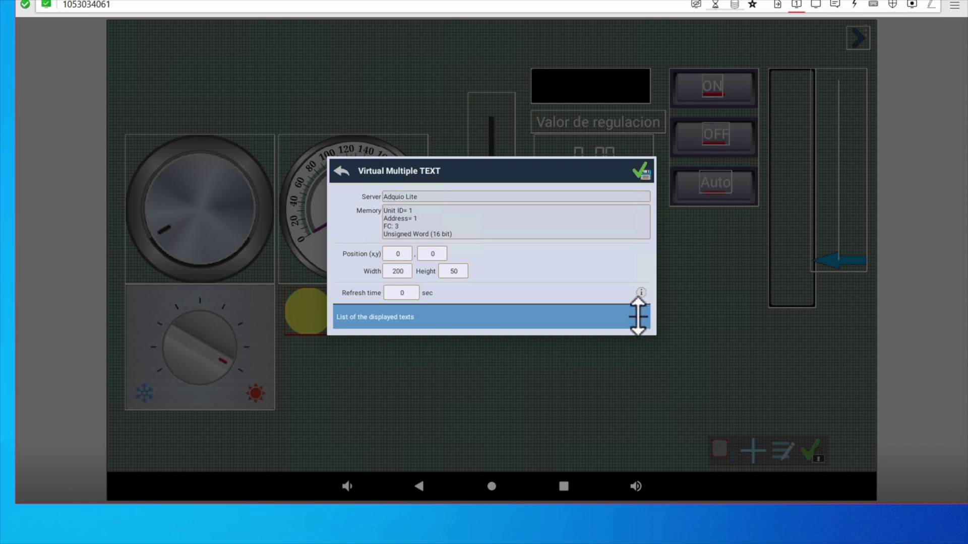
Add the text 'Ok' for value 0, save the widget, and move it below the adquio logo.
left_click(637, 319)
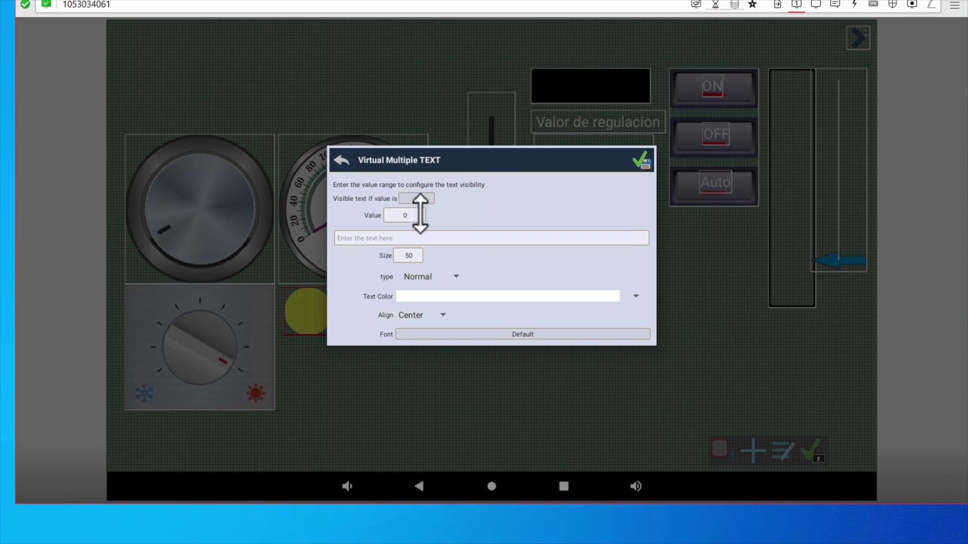
left_click(405, 225)
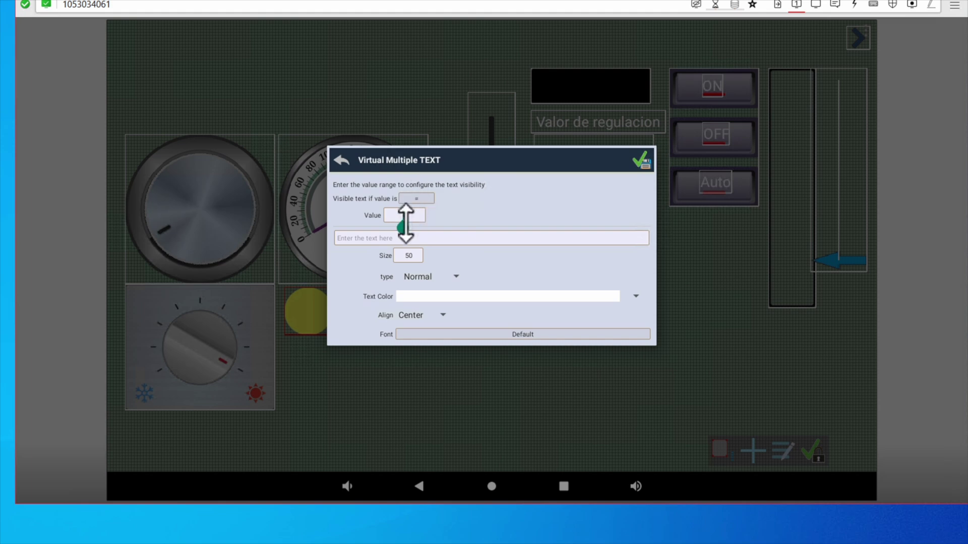
left_click(376, 238)
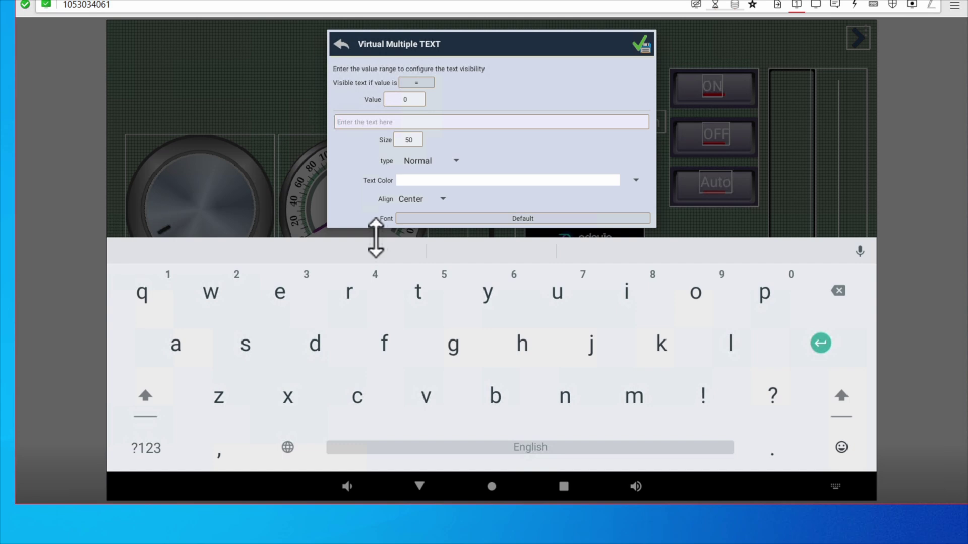
type("Ok")
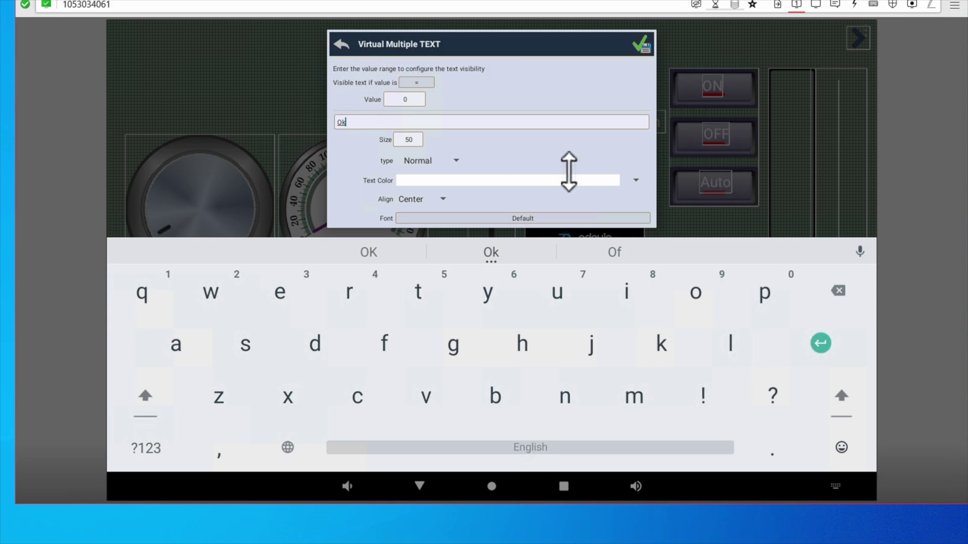
left_click(641, 49)
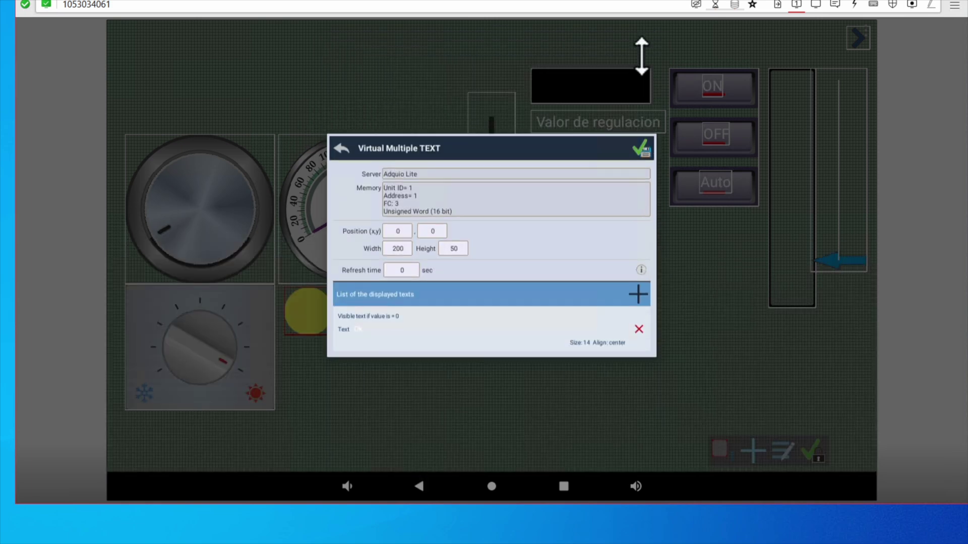
left_click(640, 150)
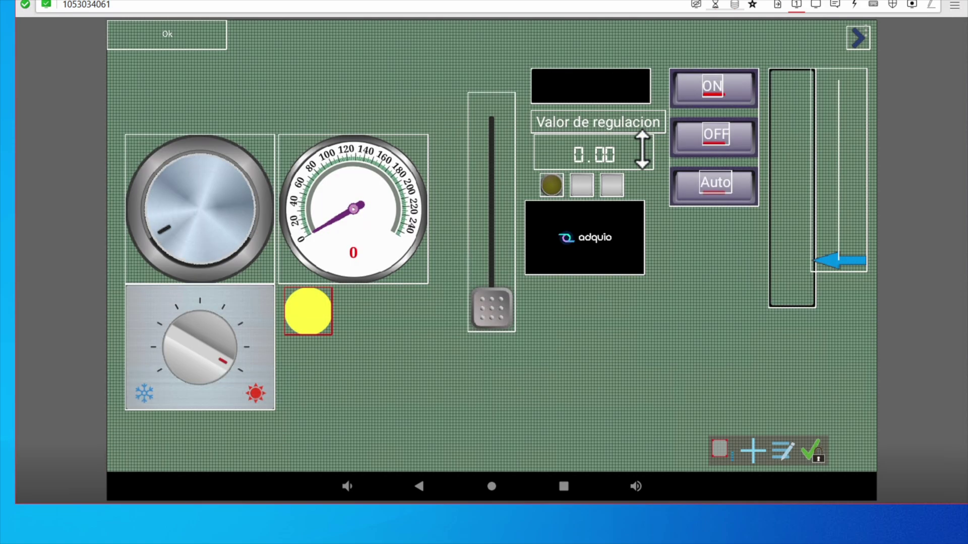
left_click_drag(218, 70, 570, 294)
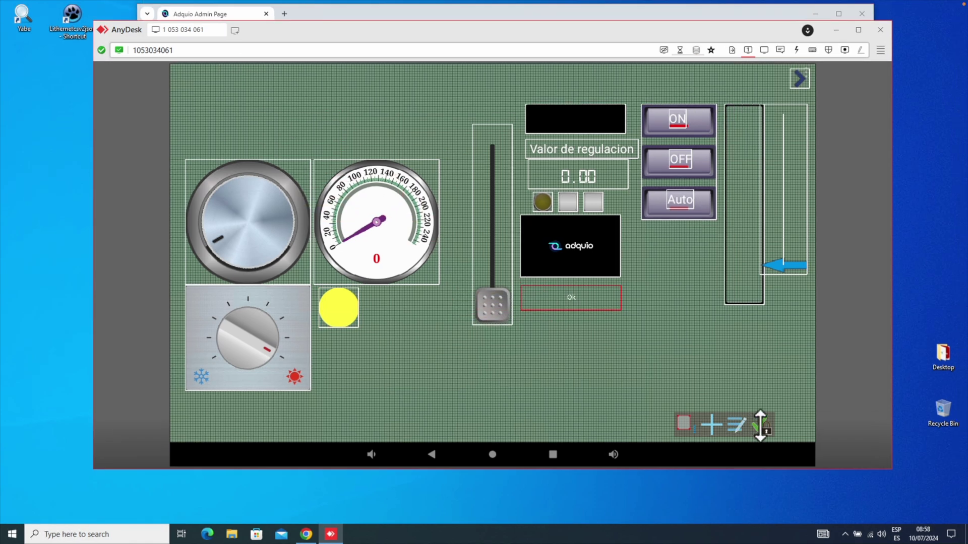
Test the slider at runtime, then unlock the panel and reopen the Ok text widget's settings.
left_click(757, 422)
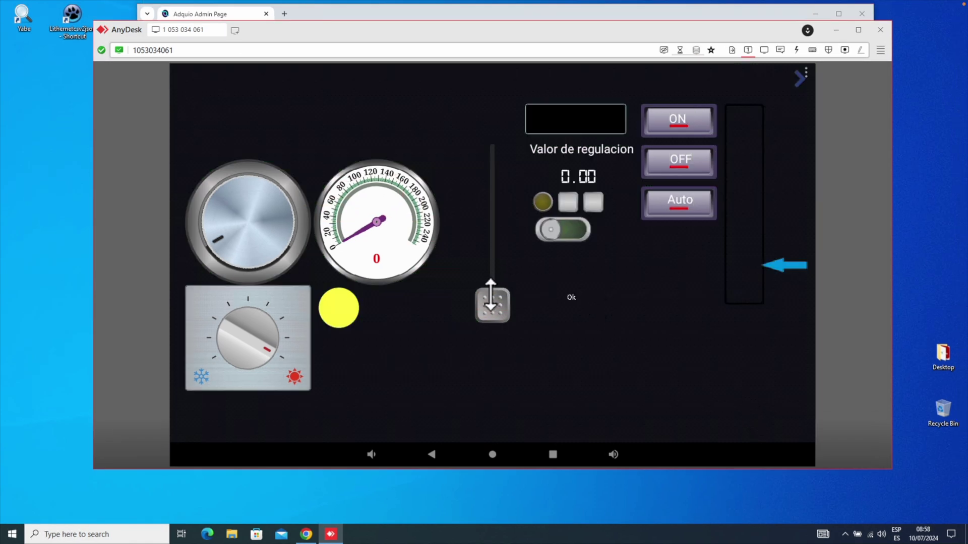
left_click_drag(498, 305, 502, 330)
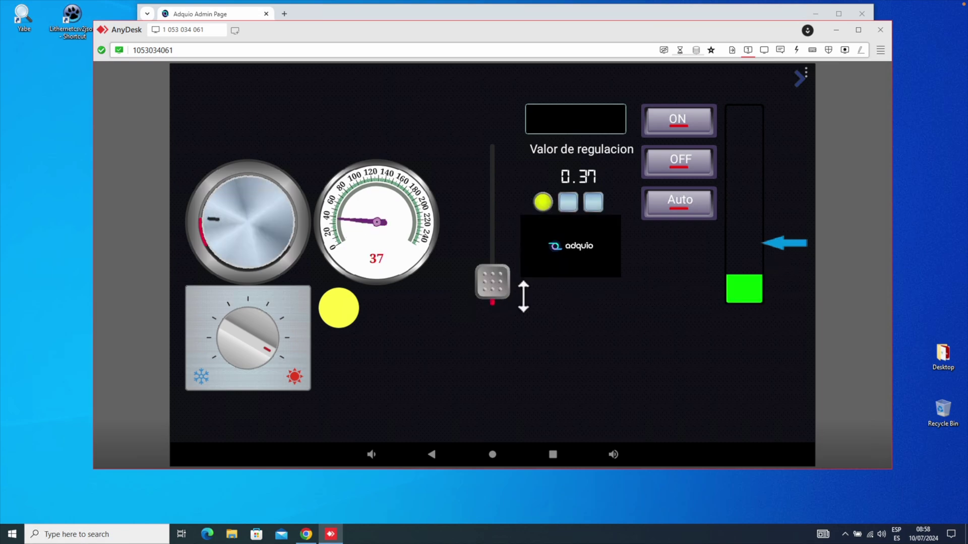
left_click(806, 69)
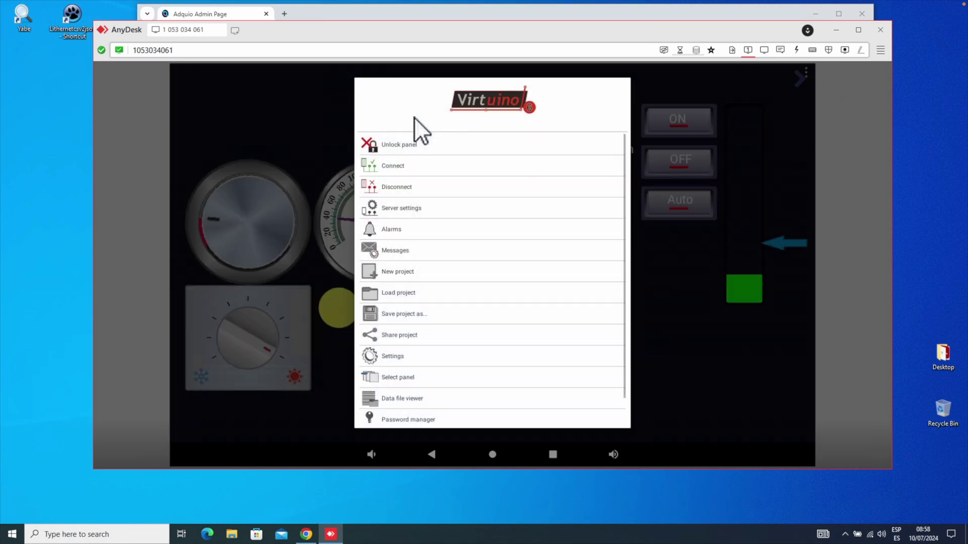
left_click(392, 144)
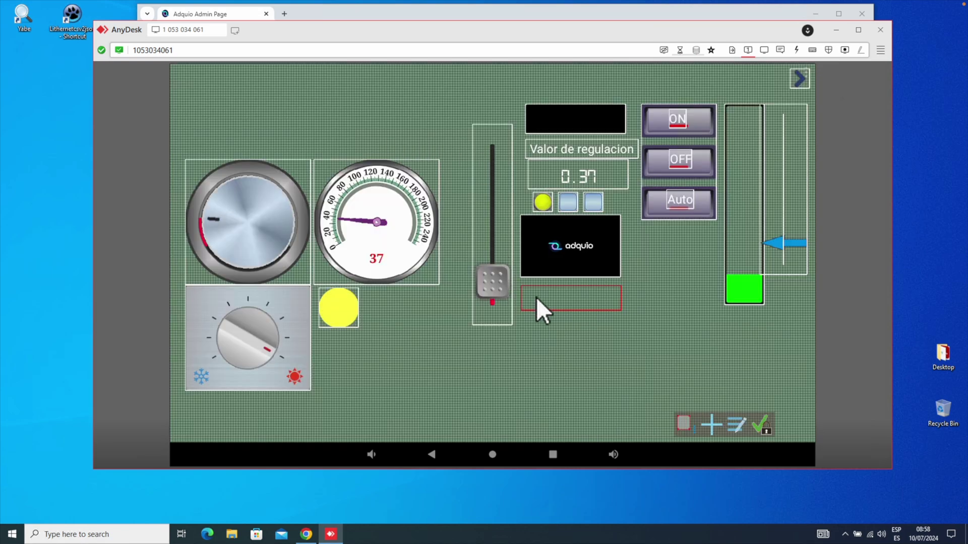
left_click(552, 295)
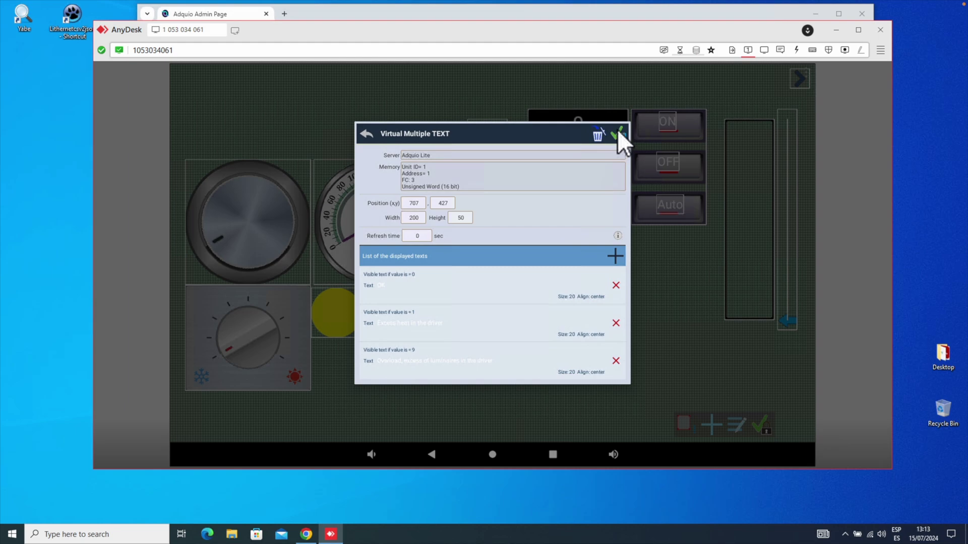
Reopen the OK text widget from run mode and set its width to 400.
left_click(618, 132)
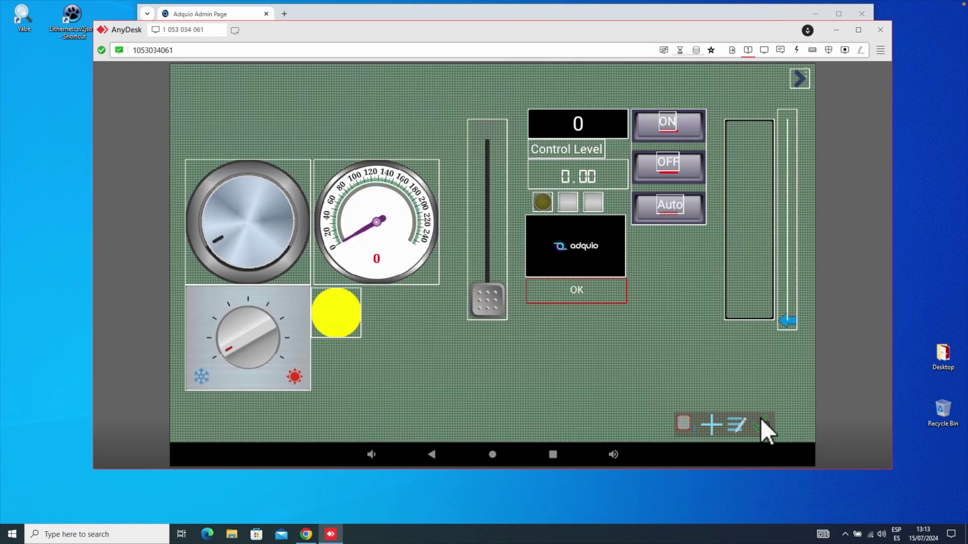
left_click(760, 418)
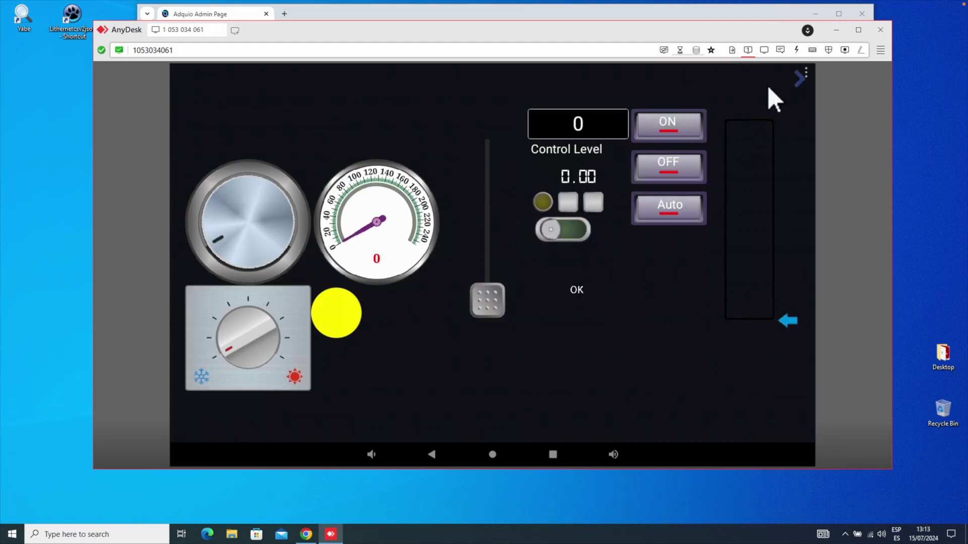
left_click(806, 69)
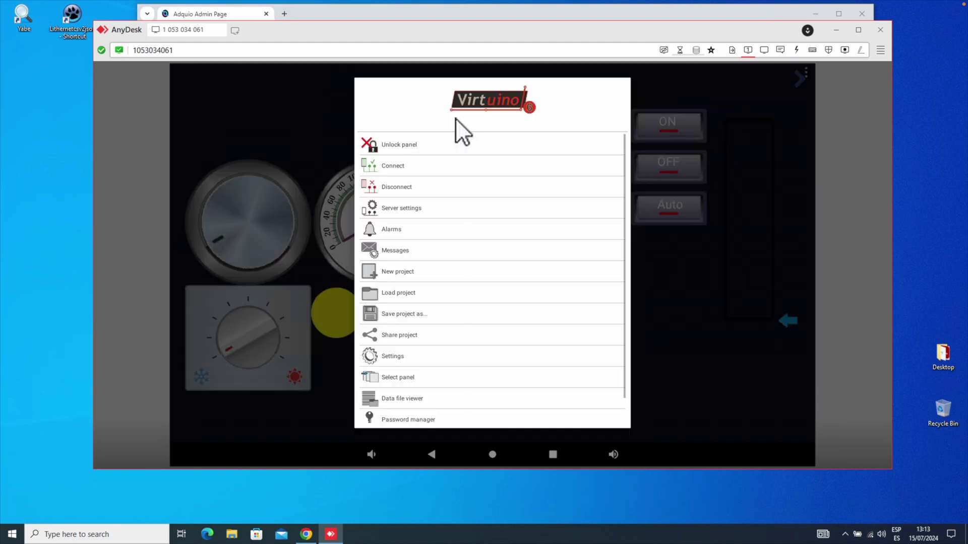
left_click(424, 140)
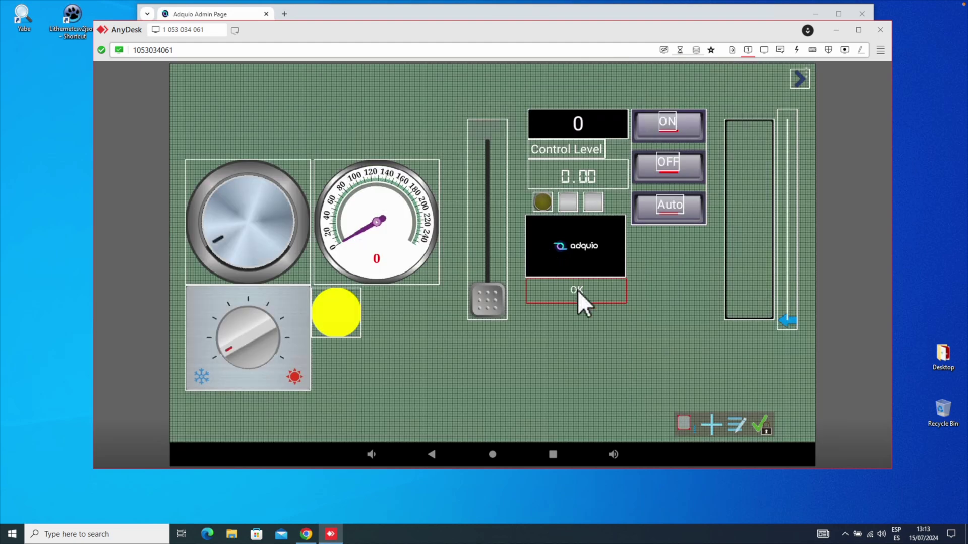
left_click(578, 290)
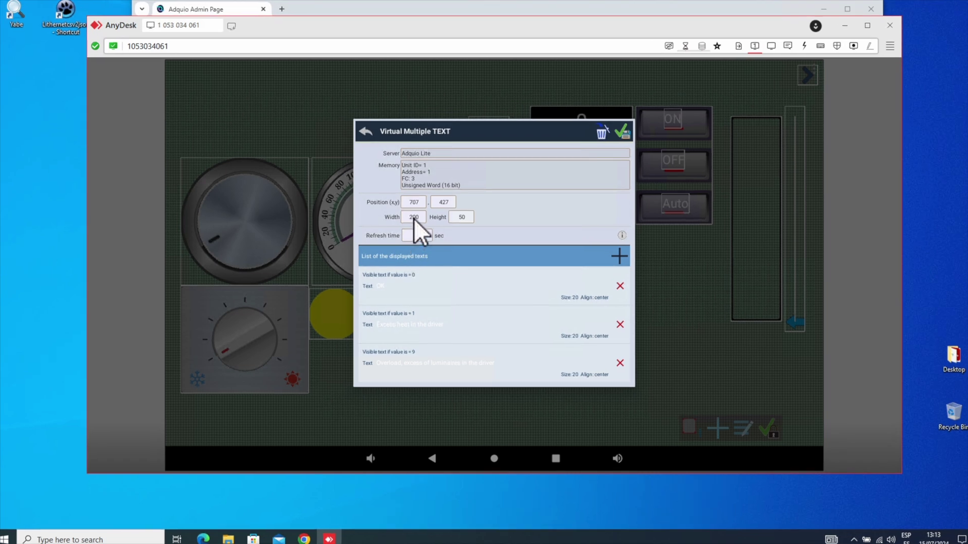
left_click(413, 219)
type("4")
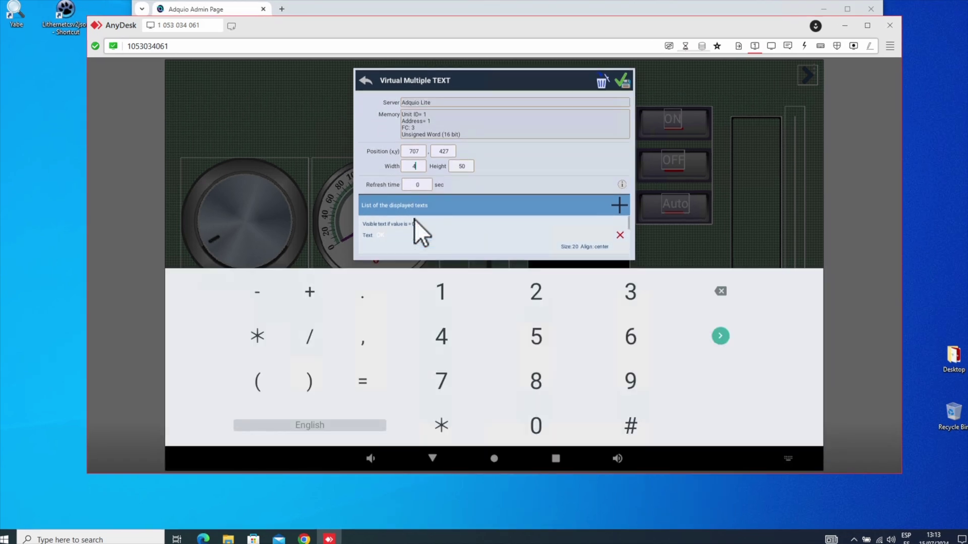
type("00")
left_click(622, 77)
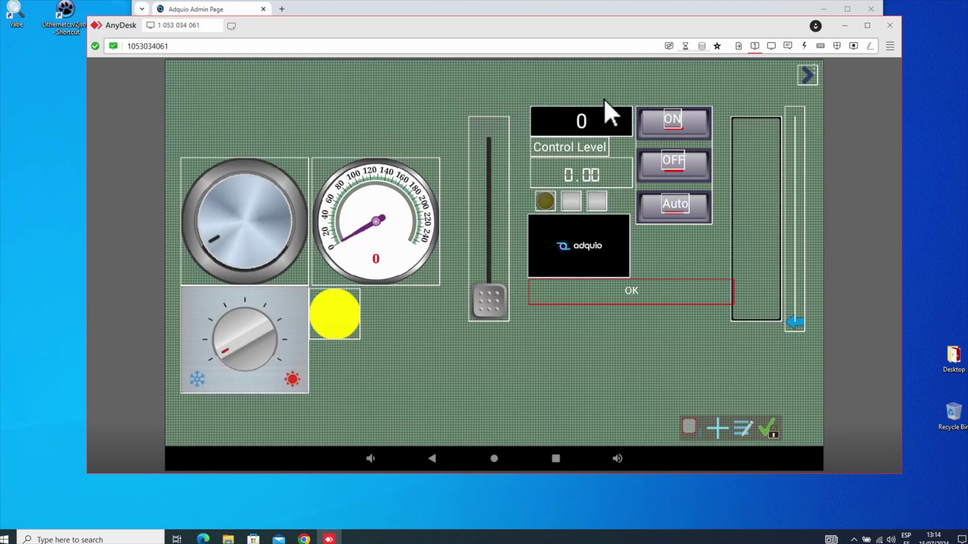
Open the value display's settings and view its More-tab options.
left_click(583, 118)
left_click(583, 118)
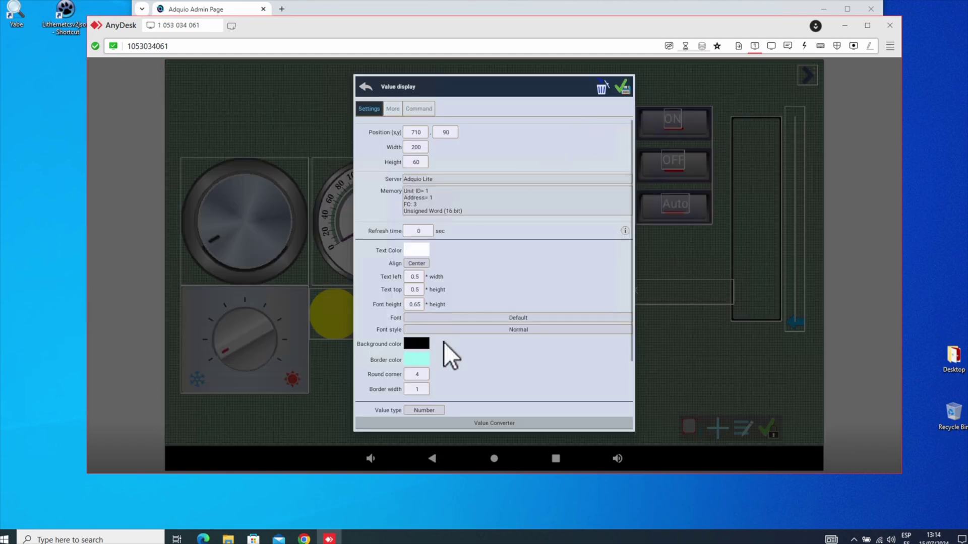
scroll(444, 343, "down", 3)
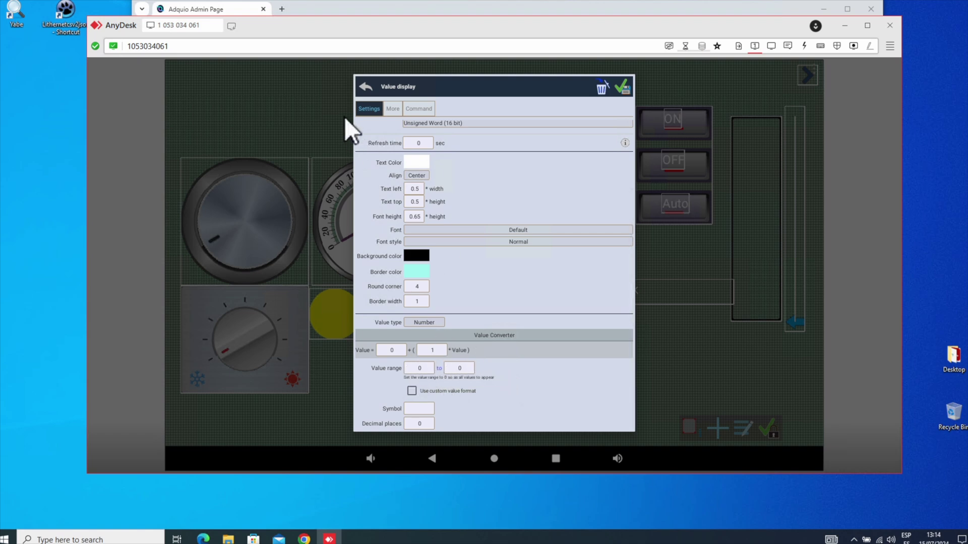
left_click(391, 104)
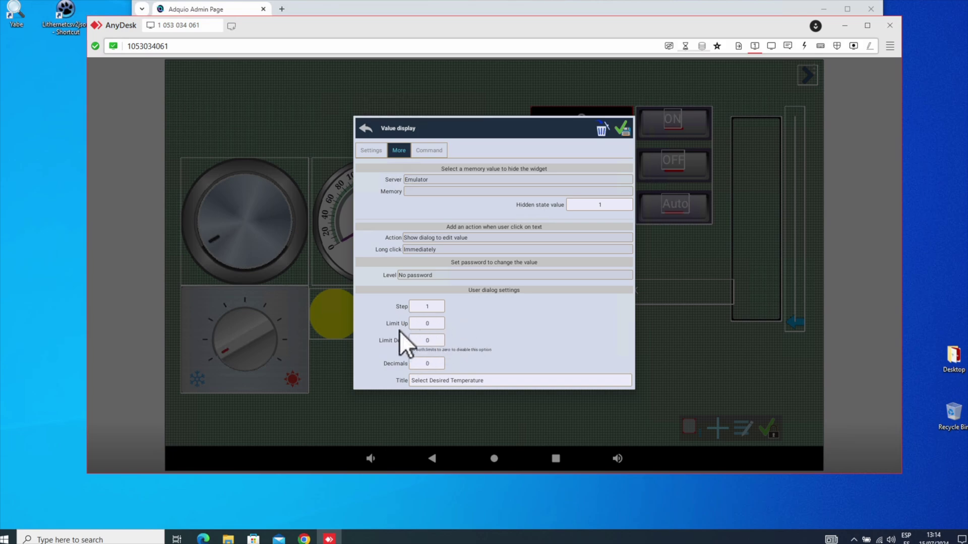
Close the value display settings, lock the panel and send value 1 to show its message.
left_click(623, 130)
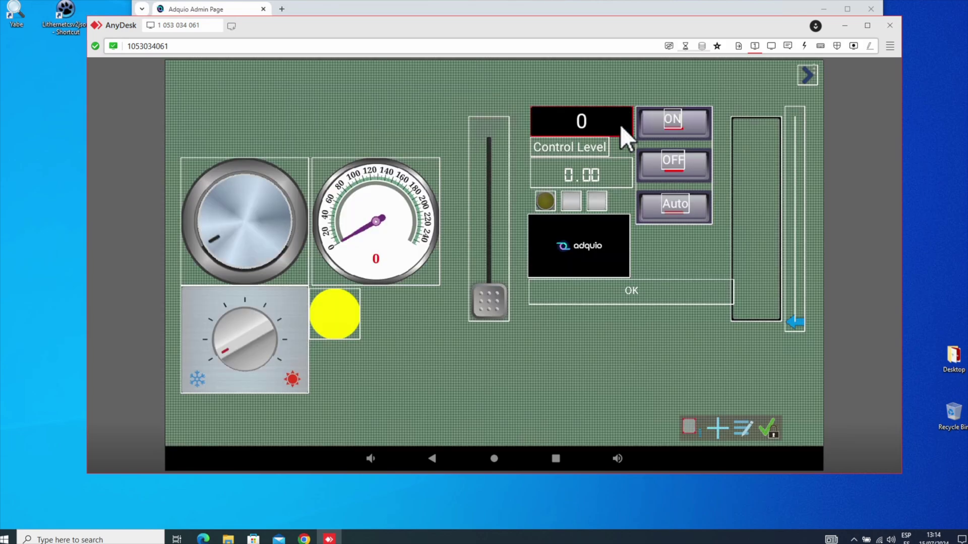
left_click(769, 420)
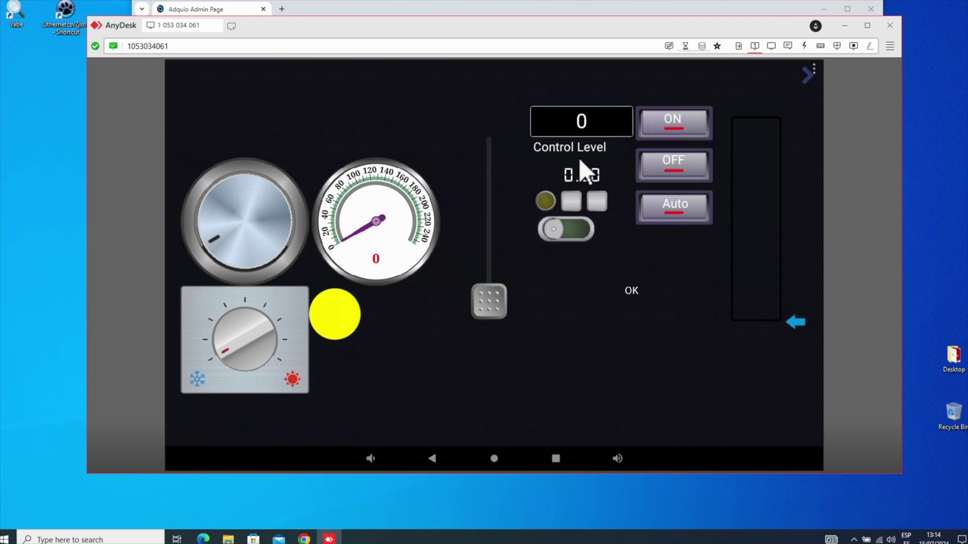
left_click(578, 123)
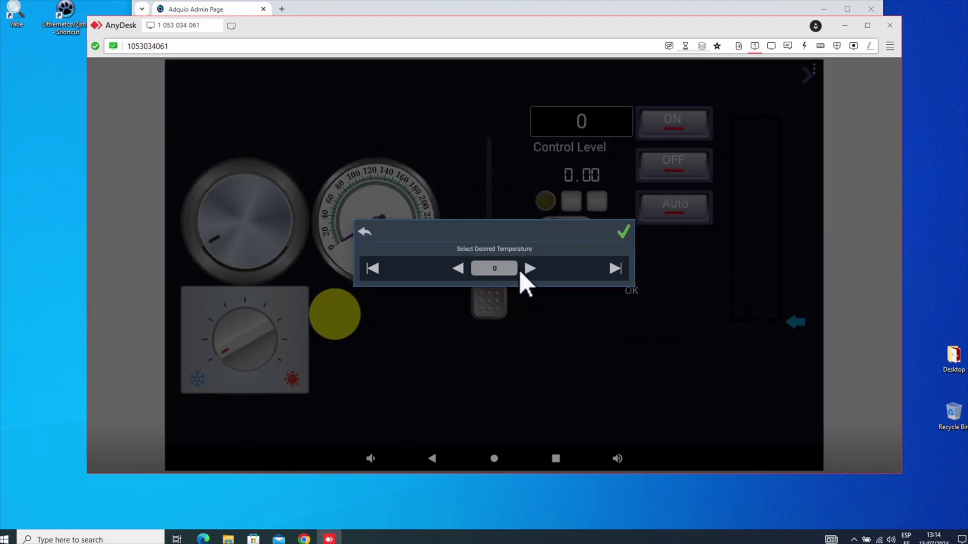
left_click(494, 269)
type("1")
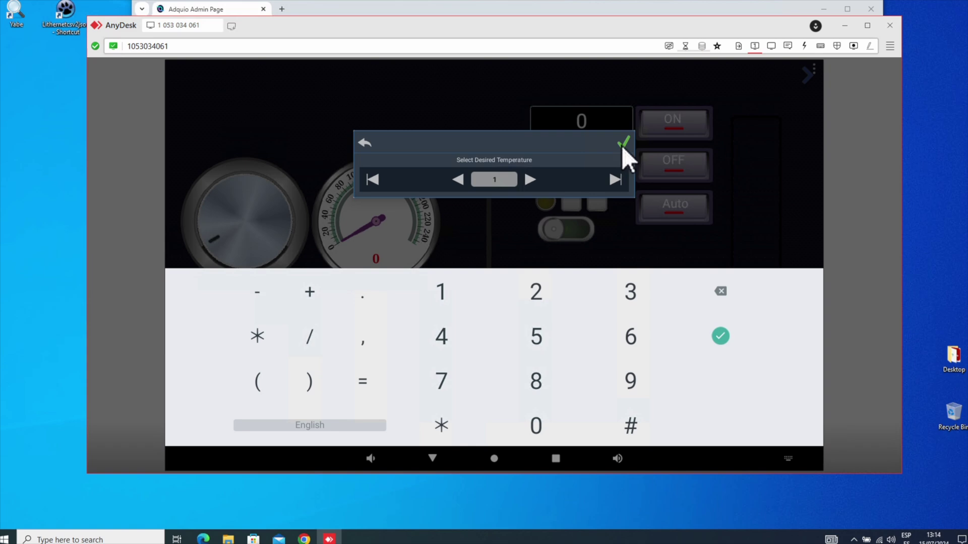
left_click(625, 143)
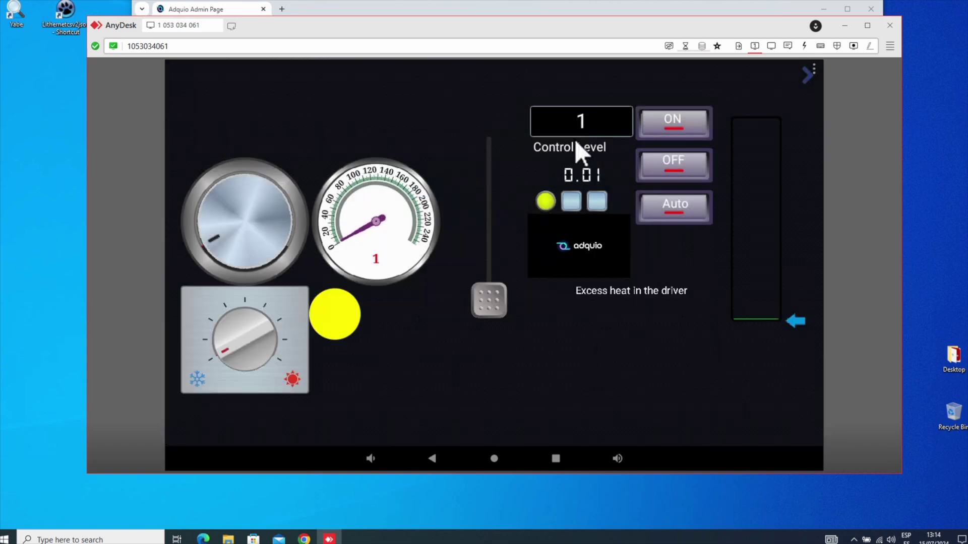
Send value 9 to display the overload message, then unlock the panel for editing.
left_click(581, 123)
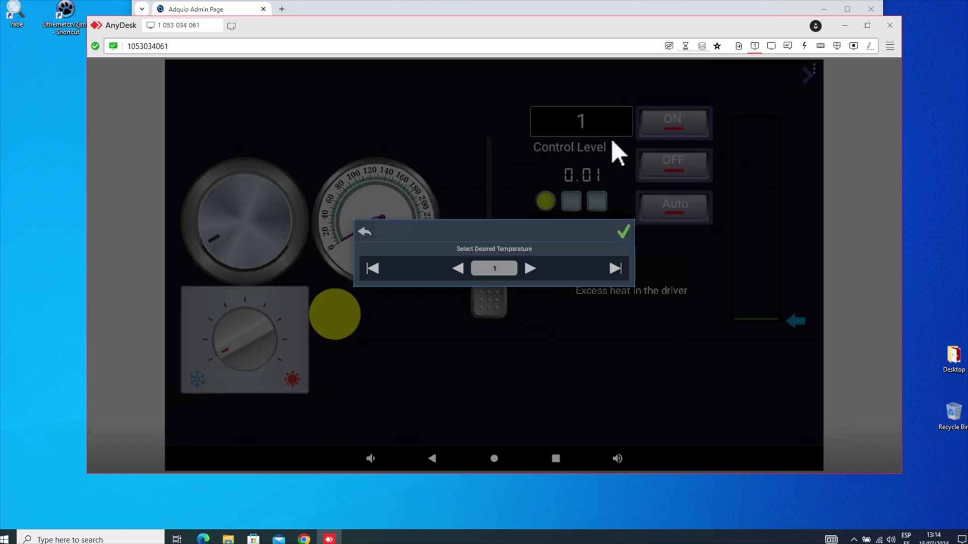
left_click(493, 264)
type("9")
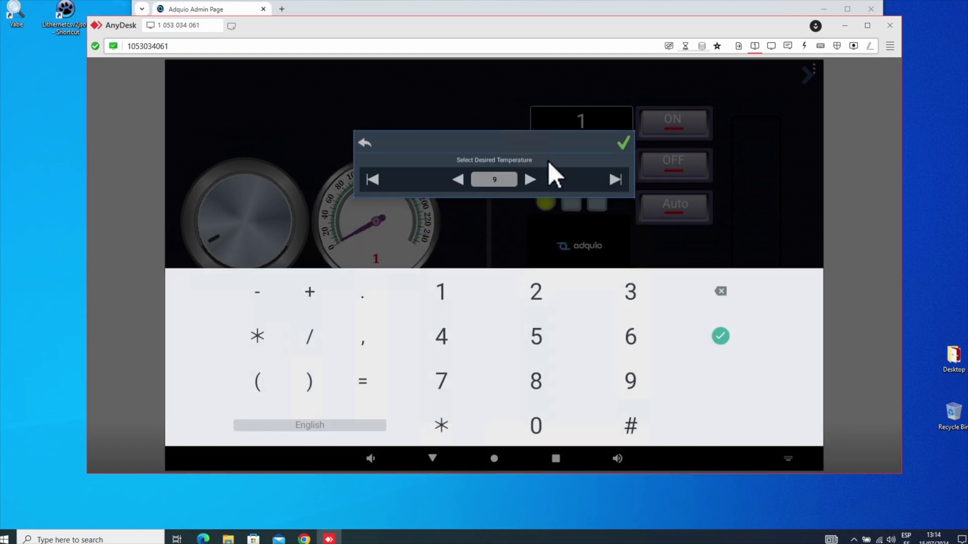
left_click(621, 143)
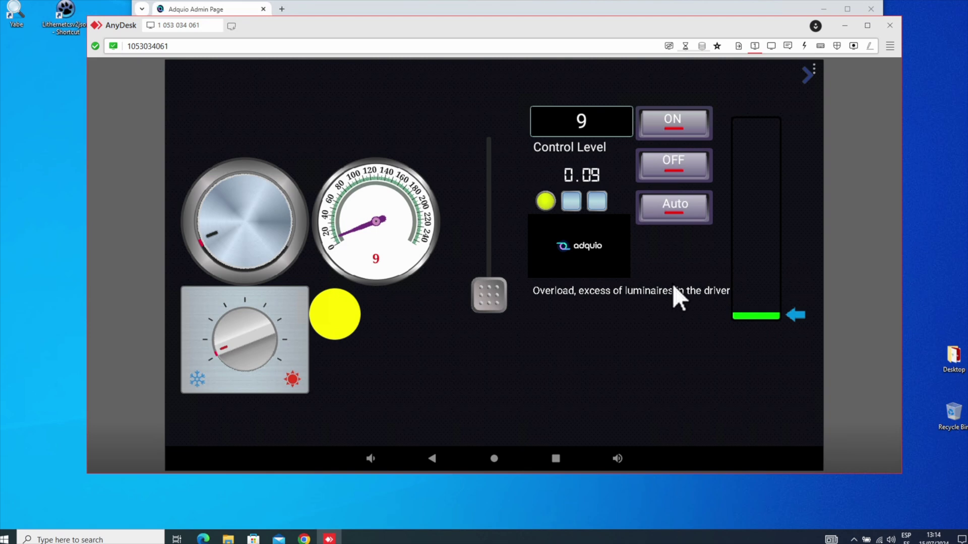
left_click(814, 66)
left_click(398, 143)
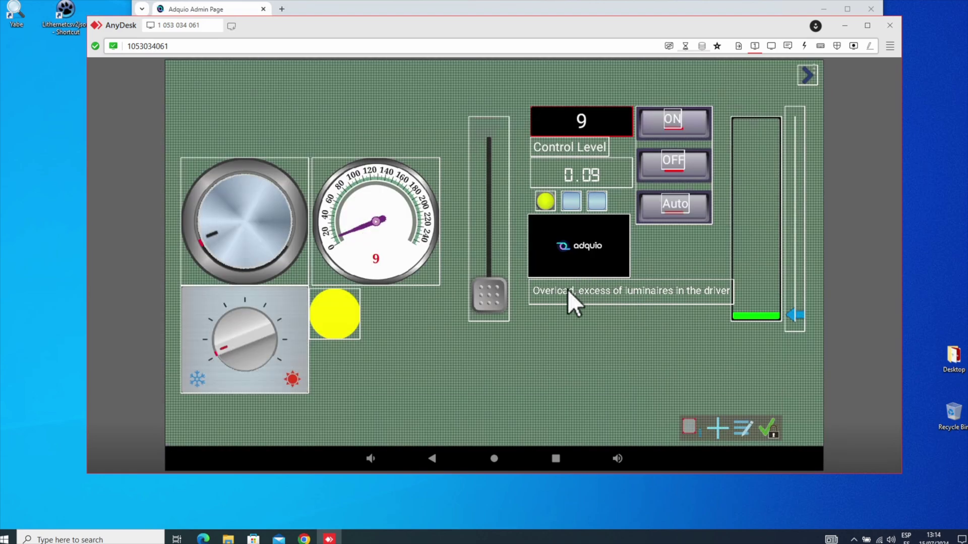
left_click(552, 292)
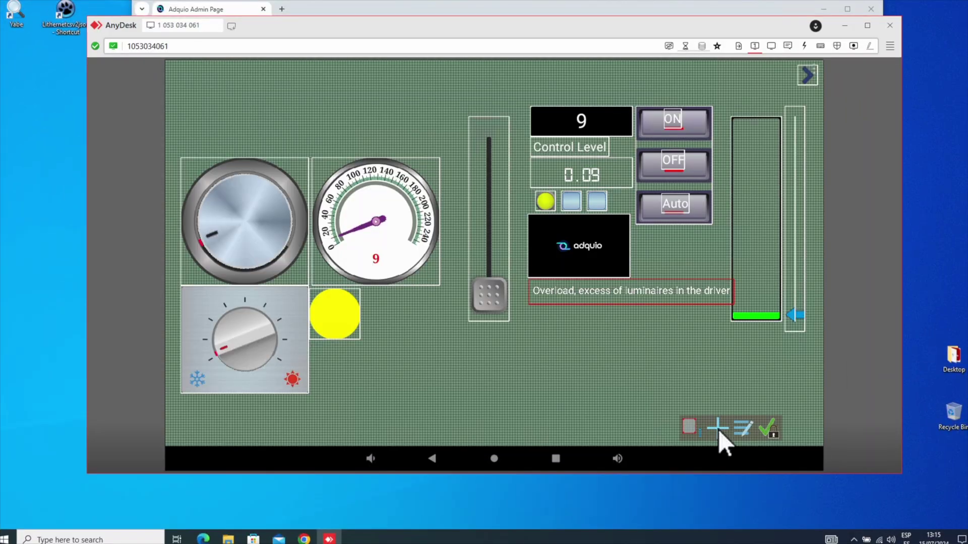
left_click(717, 430)
scroll(466, 317, "down", 3)
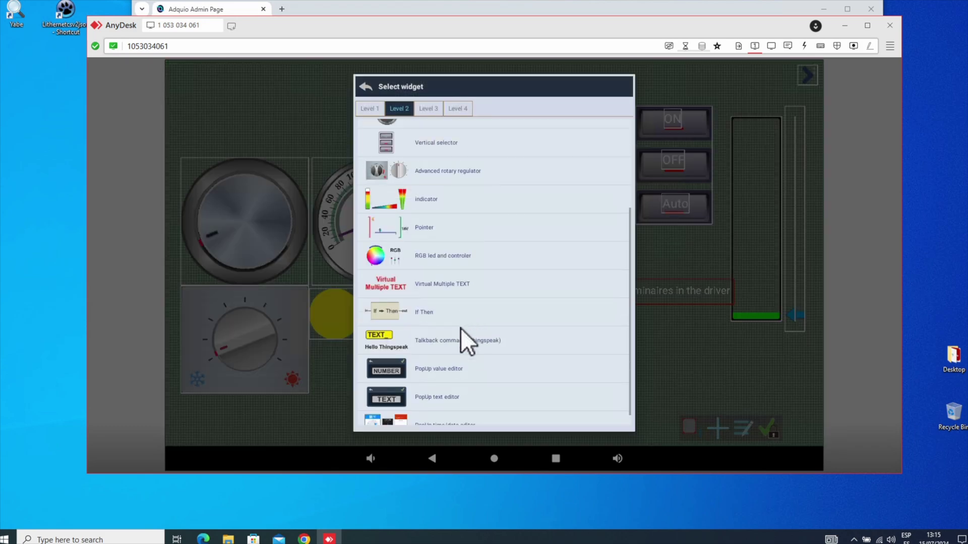
scroll(460, 328, "down", 1)
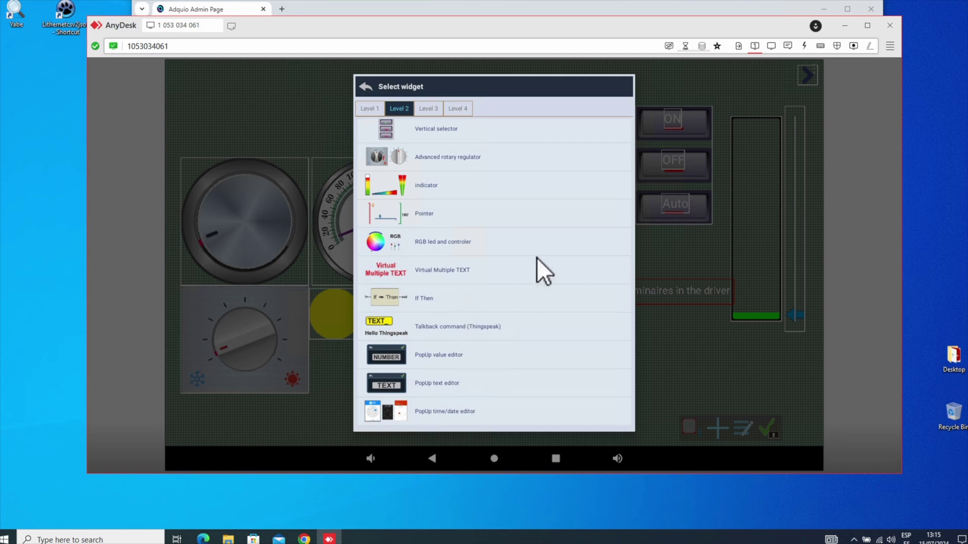
left_click(364, 84)
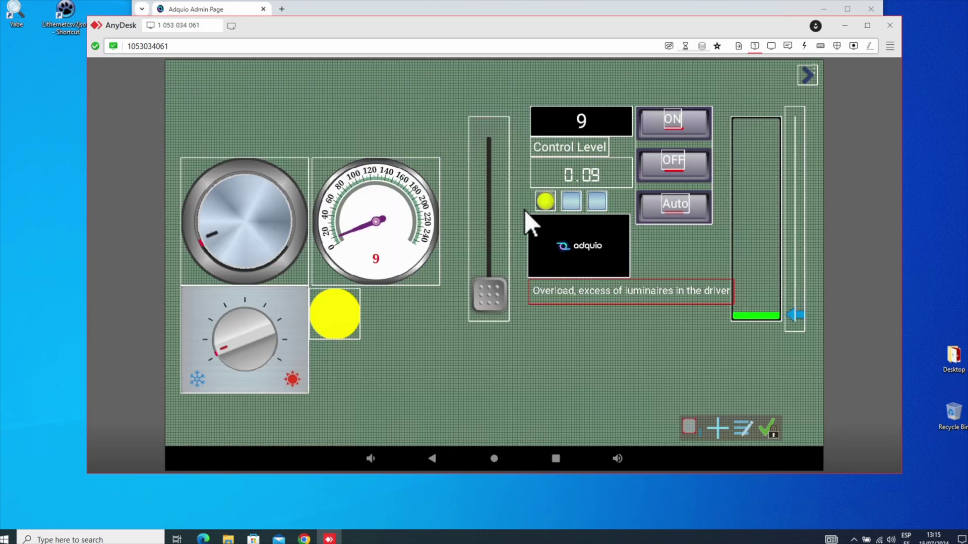